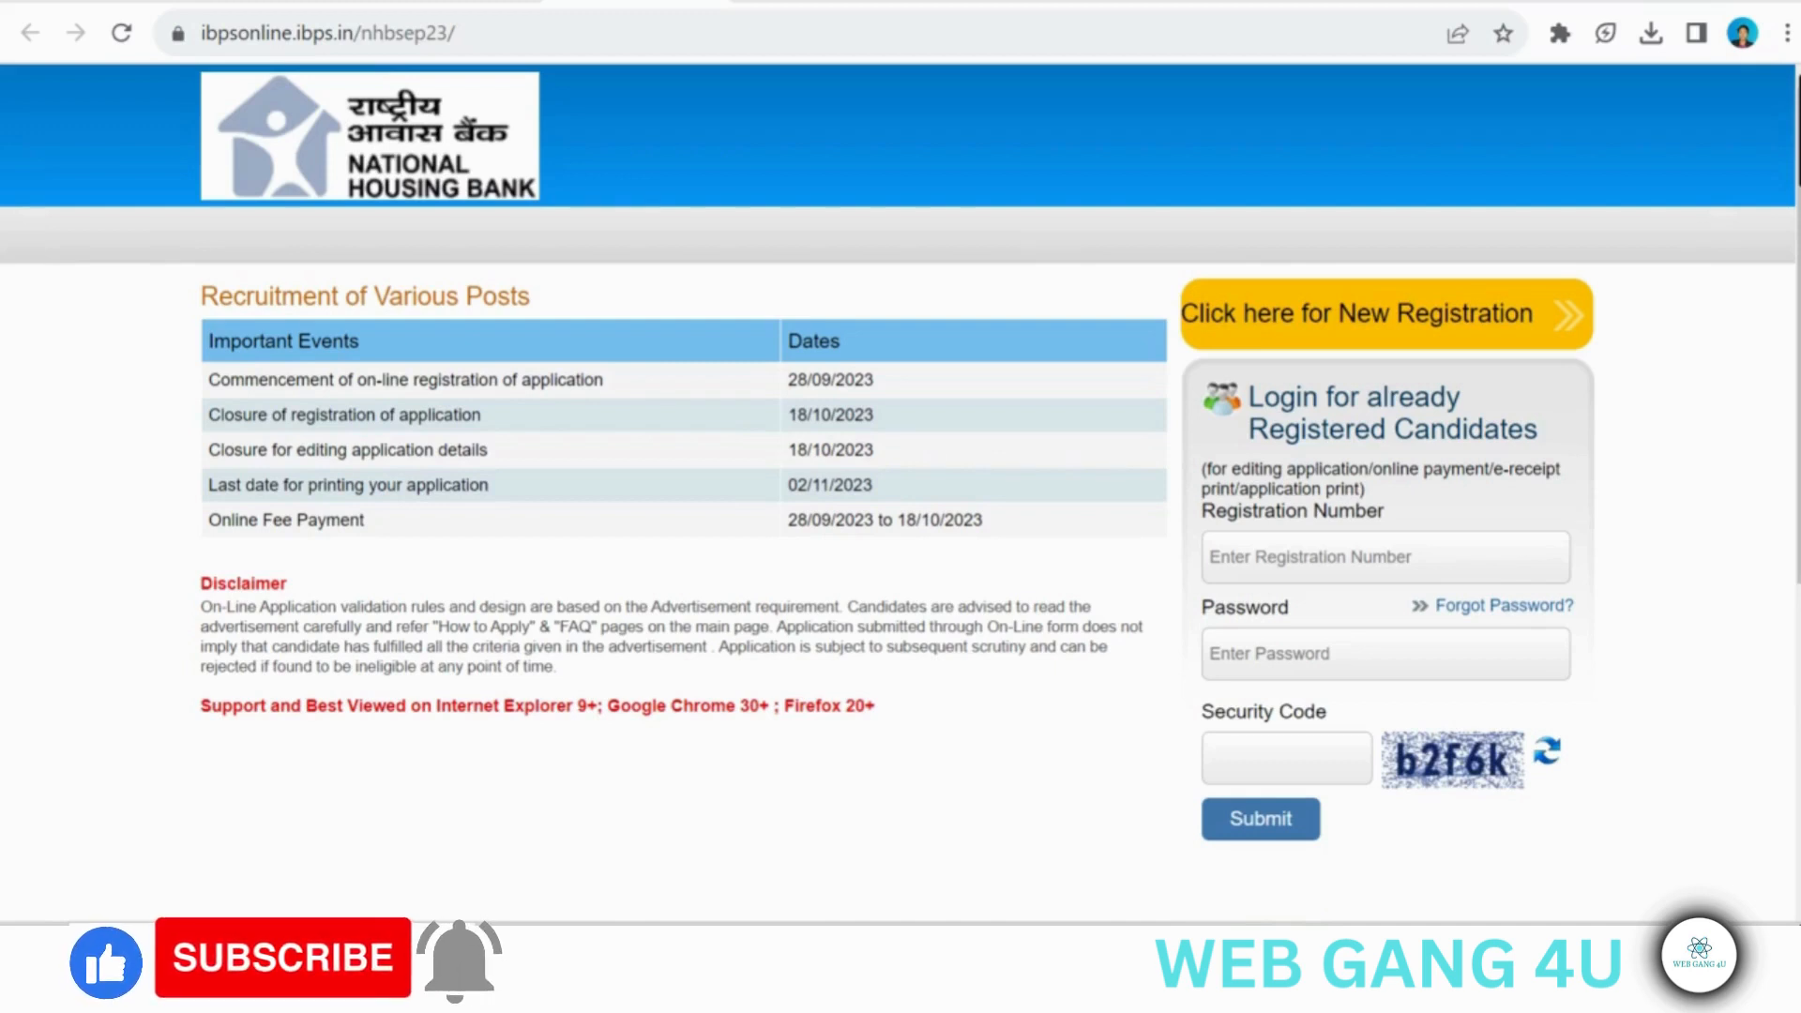
- Open the new registration form and go through its first, middle and last name fields with their confirmation fields
click(1363, 315)
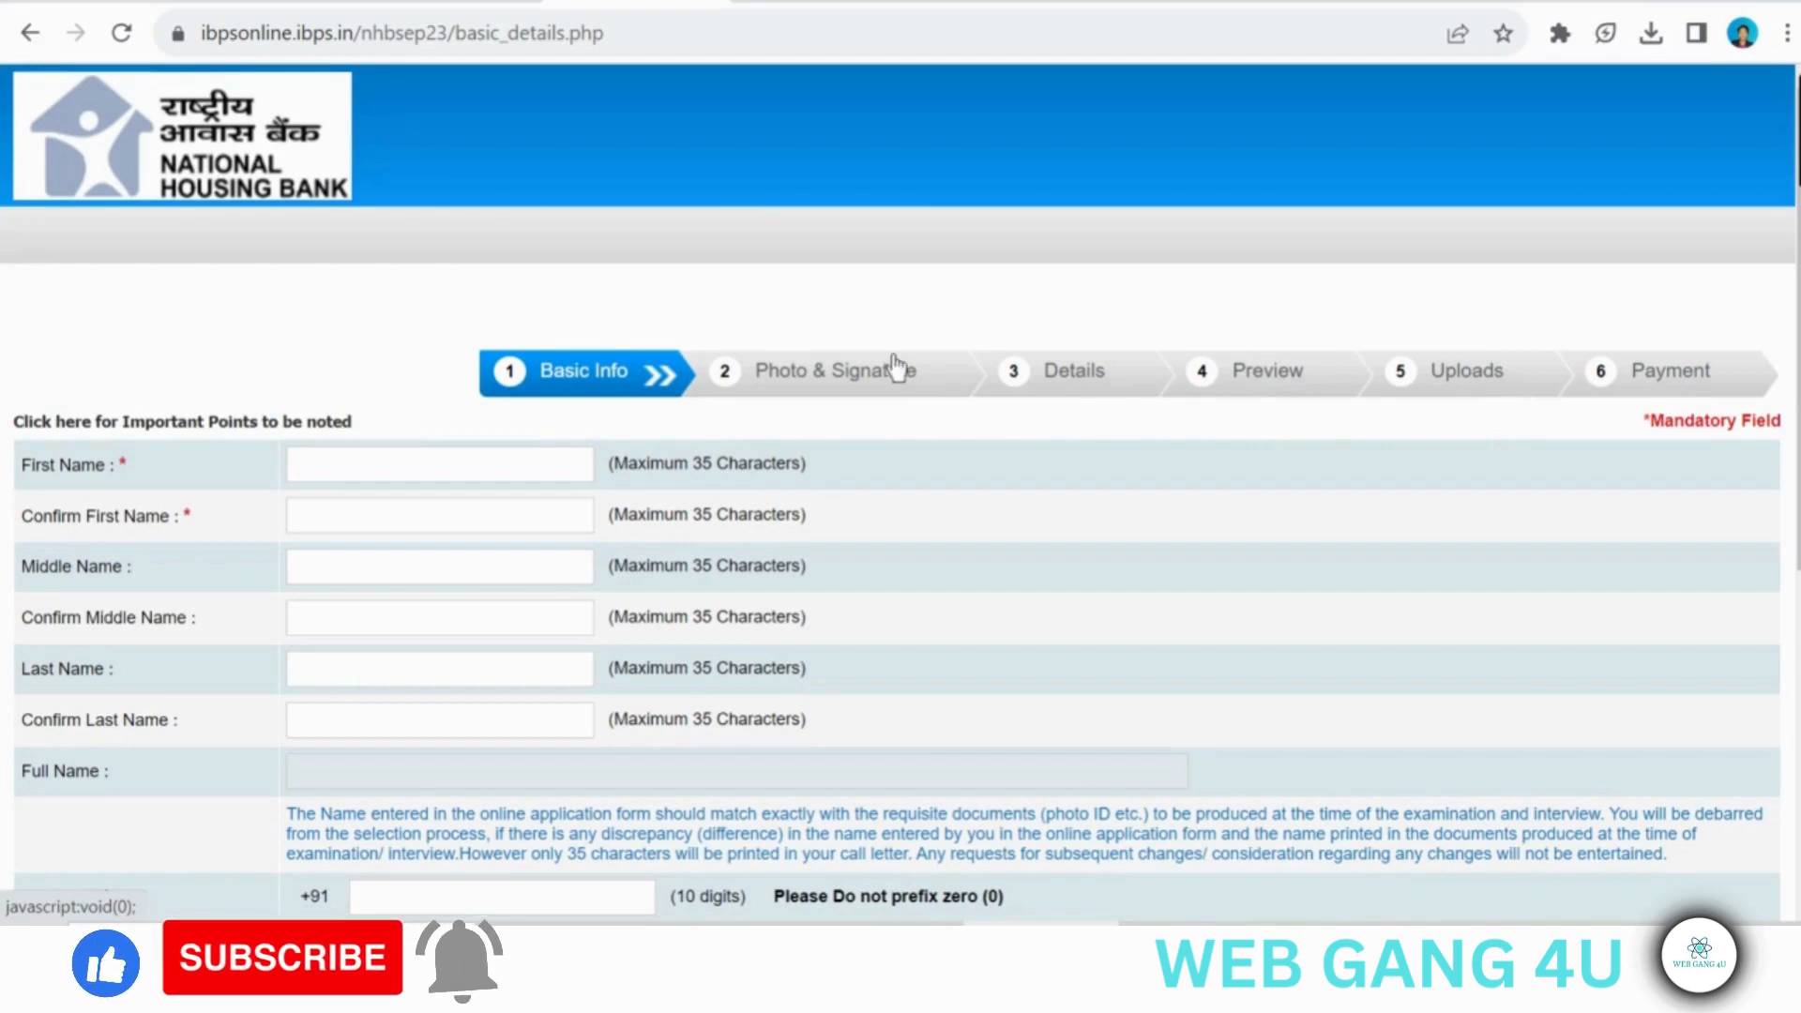
click(332, 472)
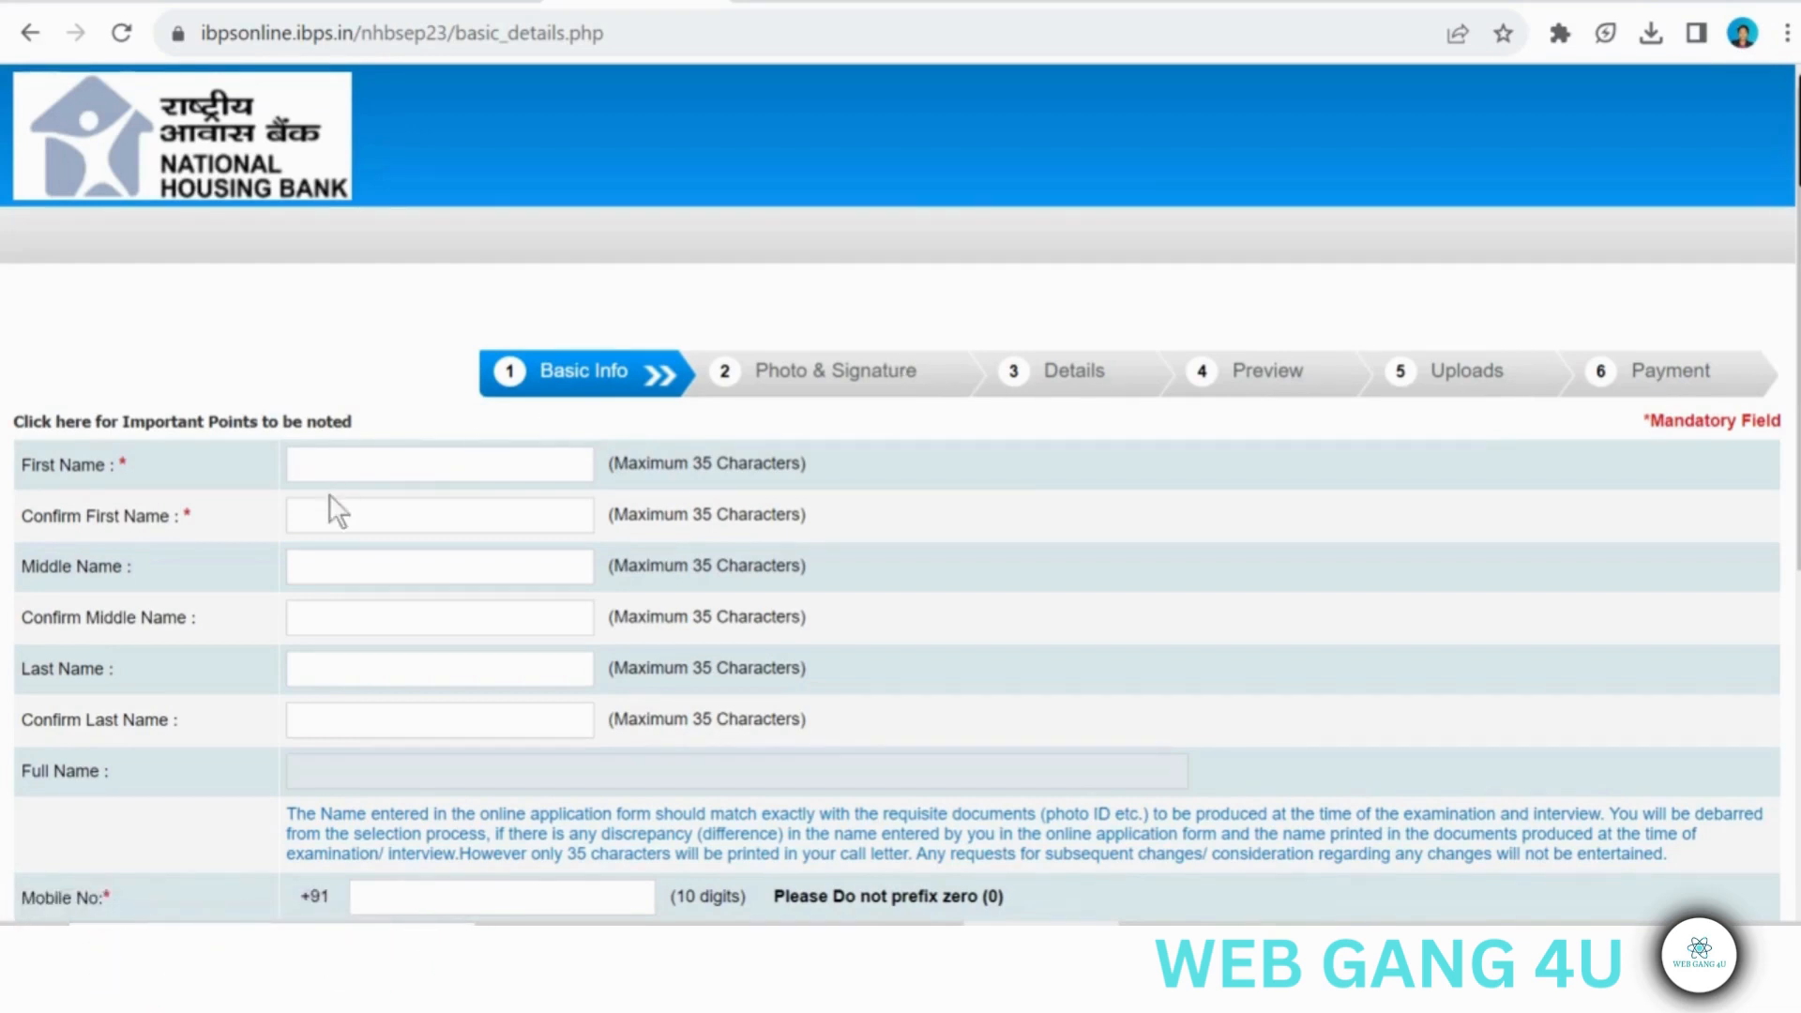
click(323, 514)
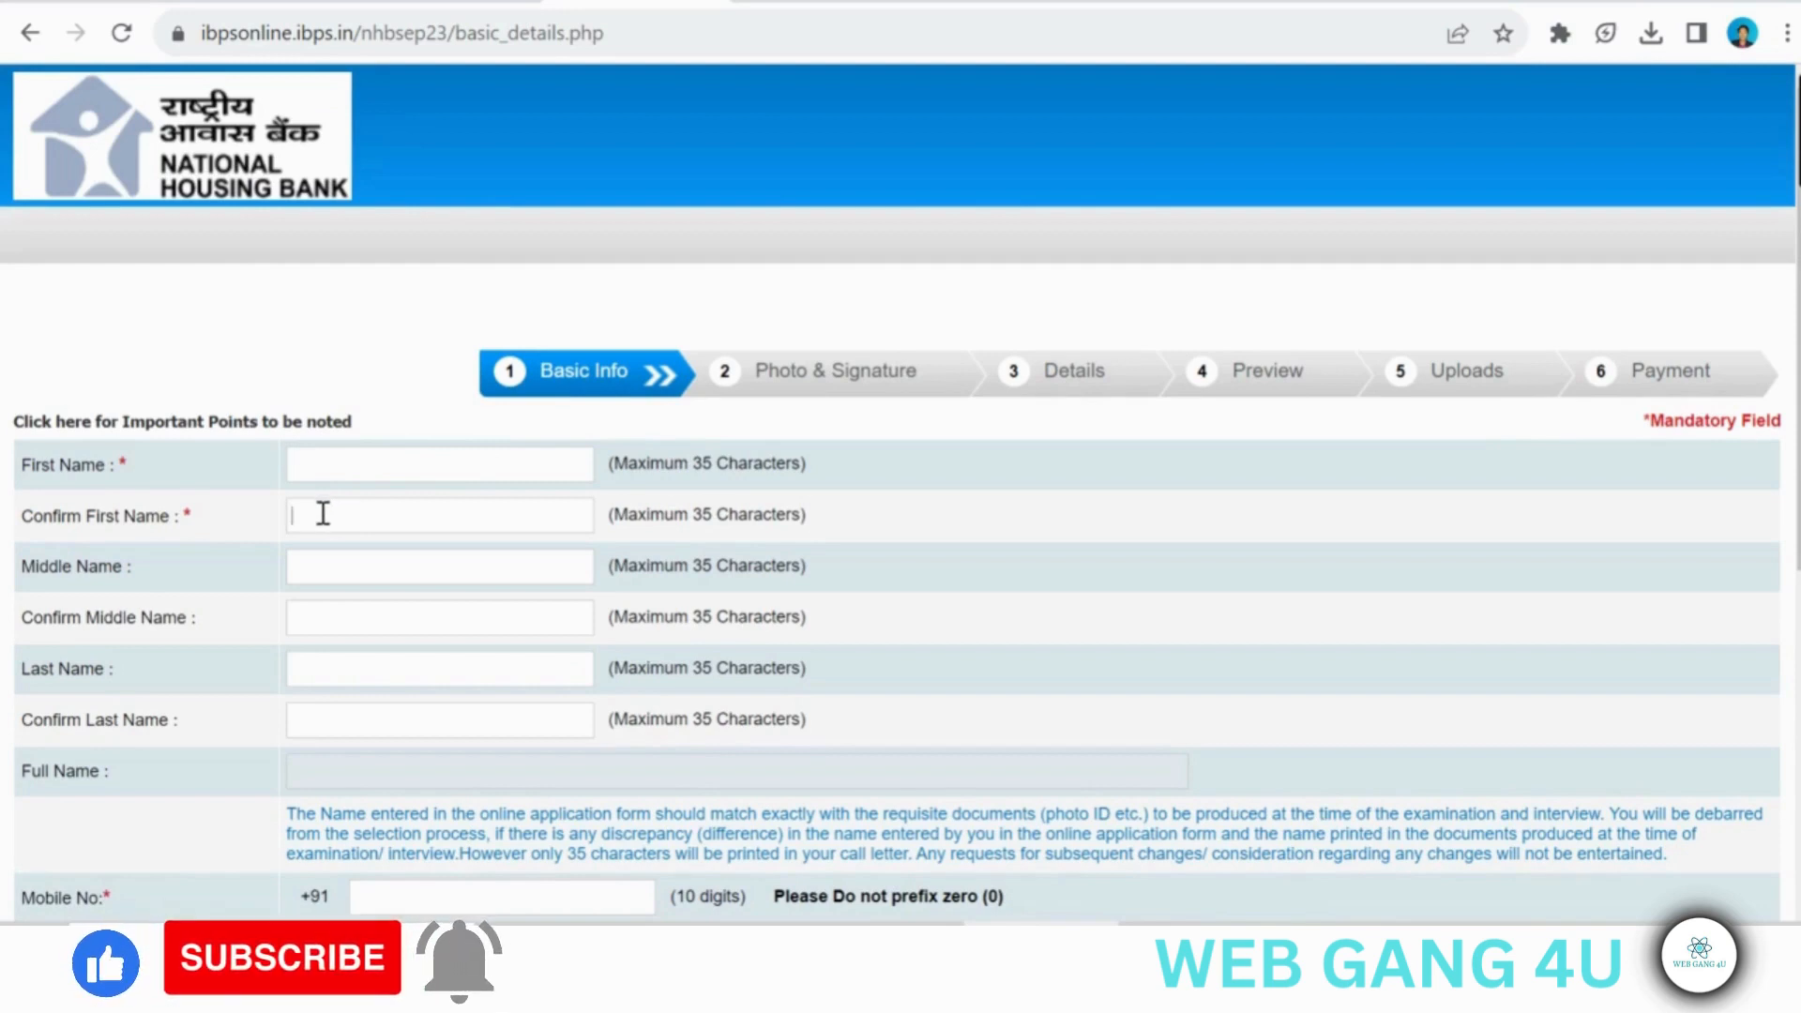
click(320, 564)
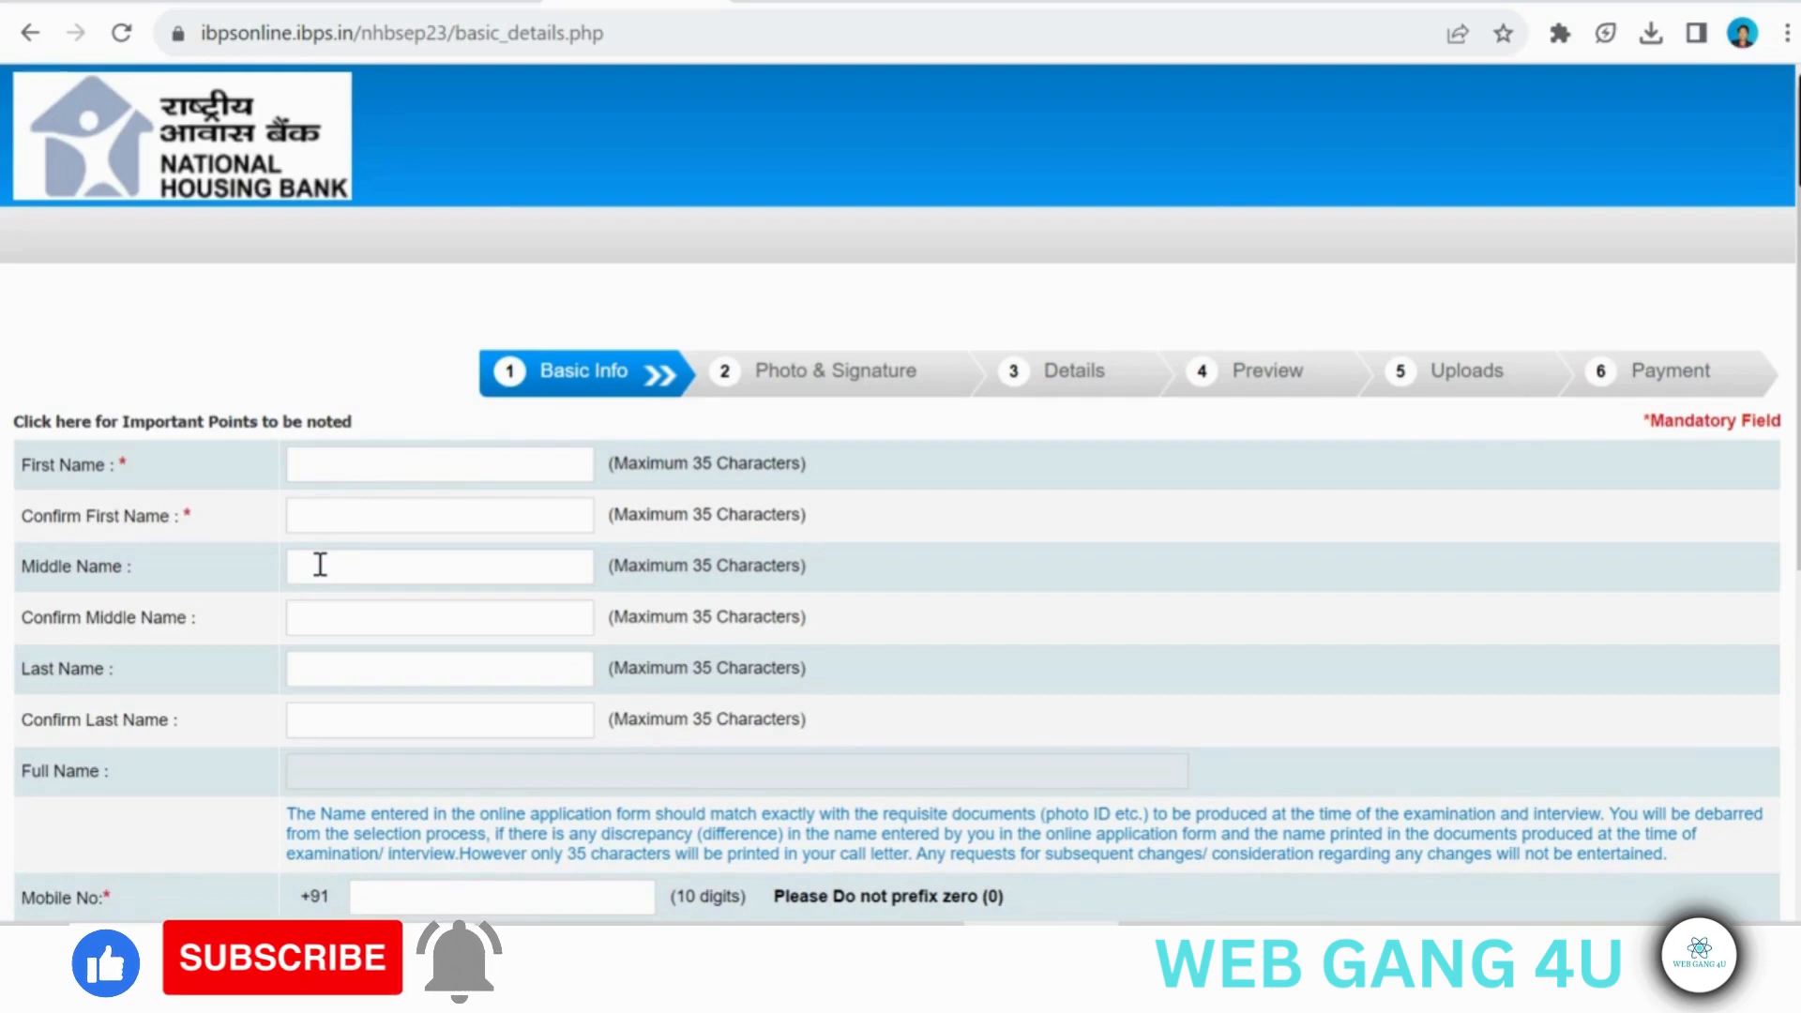
click(314, 605)
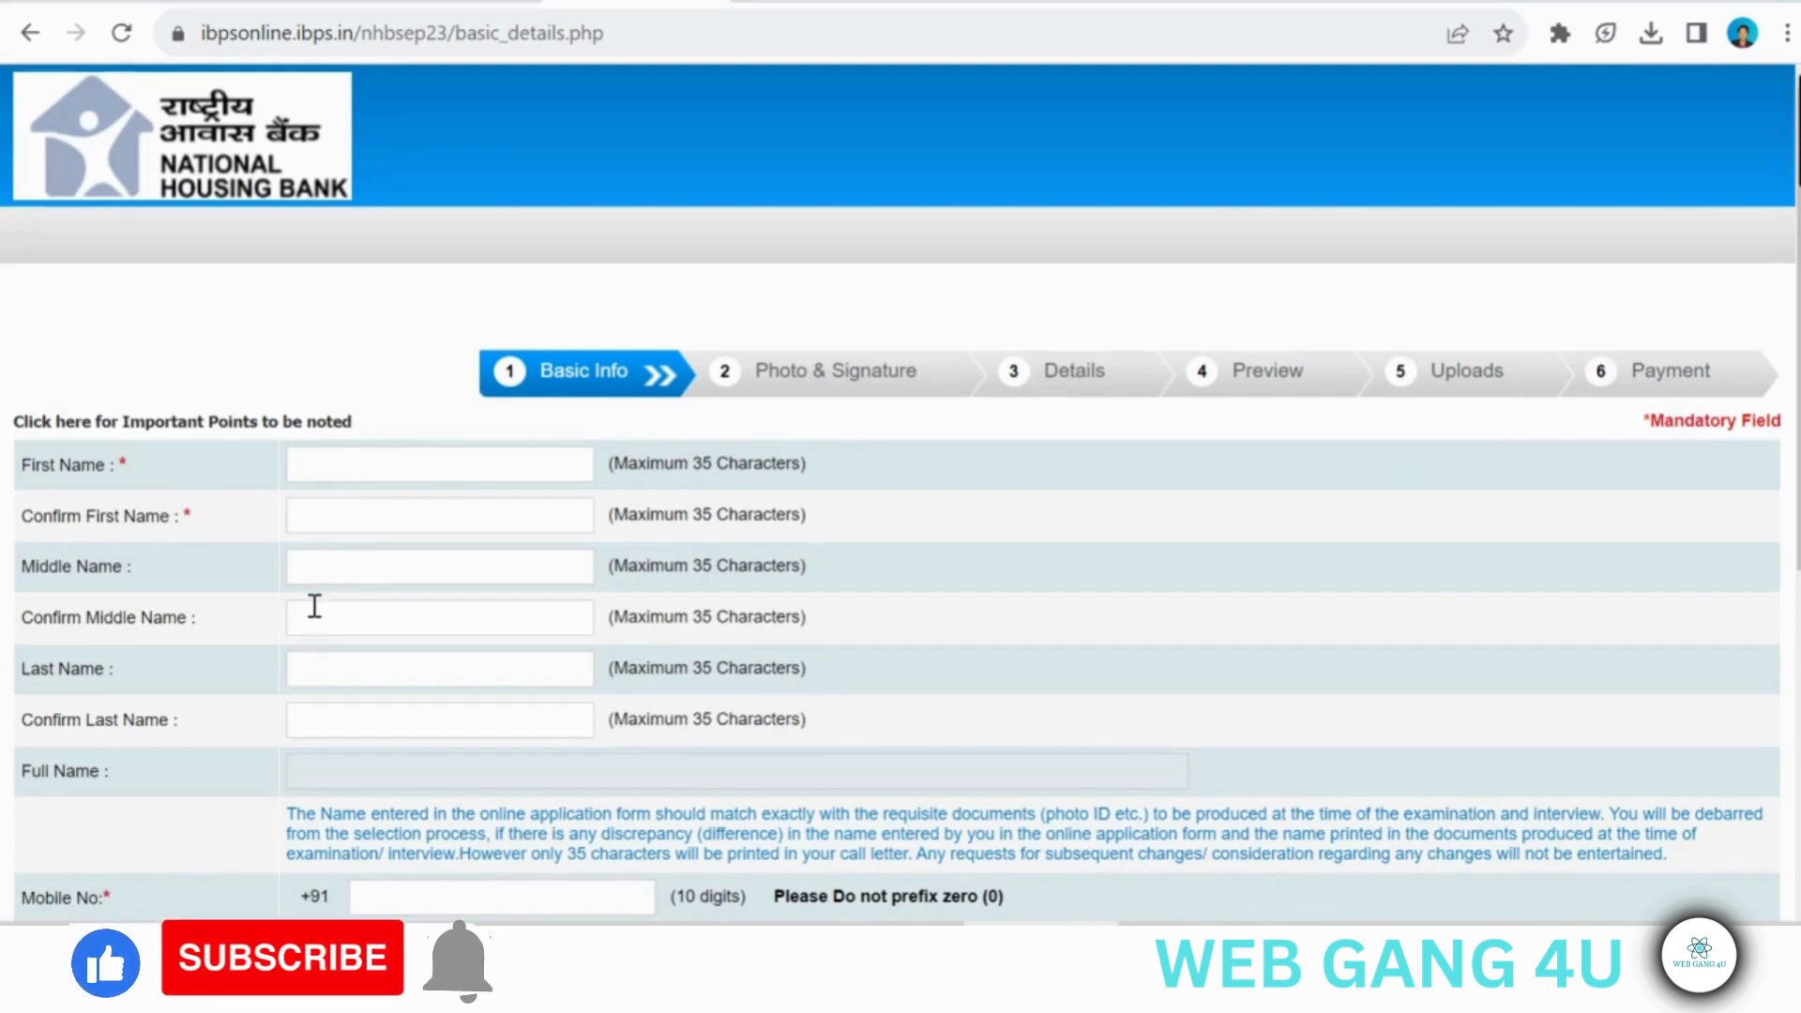
click(306, 661)
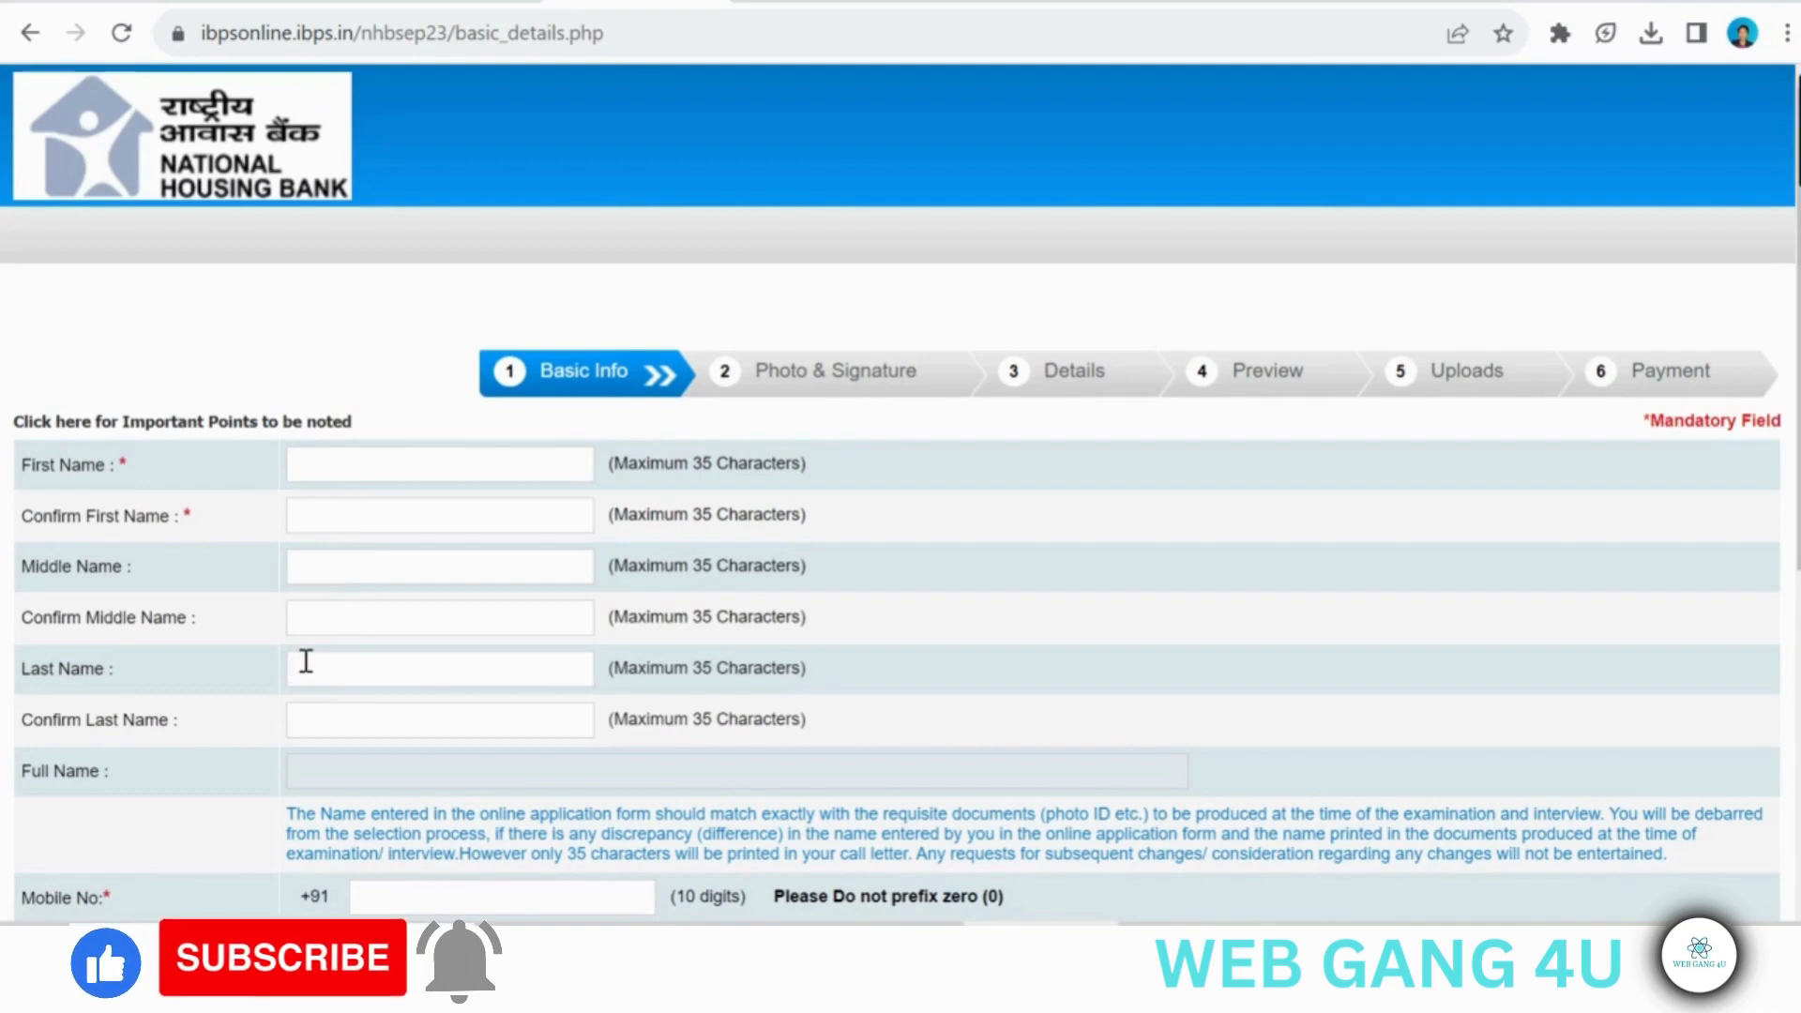
click(321, 728)
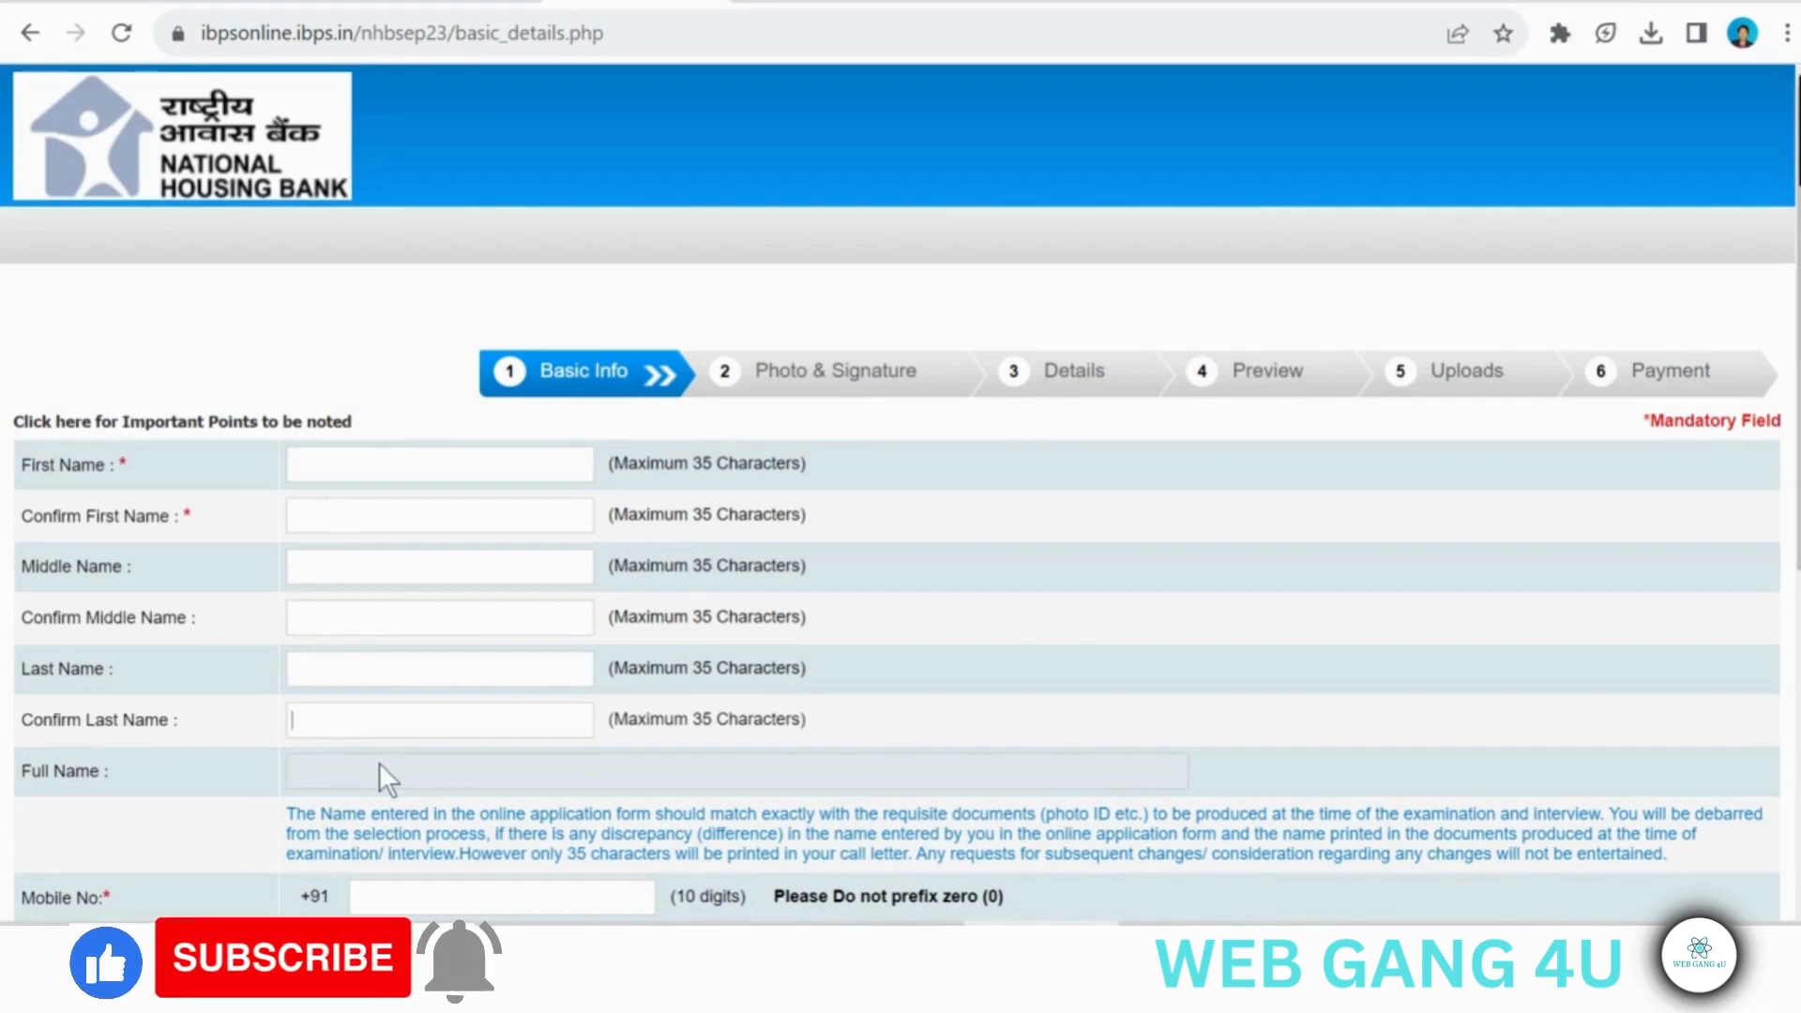
- Examine the mobile number, alternative number, email ID, email domain and security code fields of the Basic Info form
scroll(379, 761, down, 3)
click(390, 655)
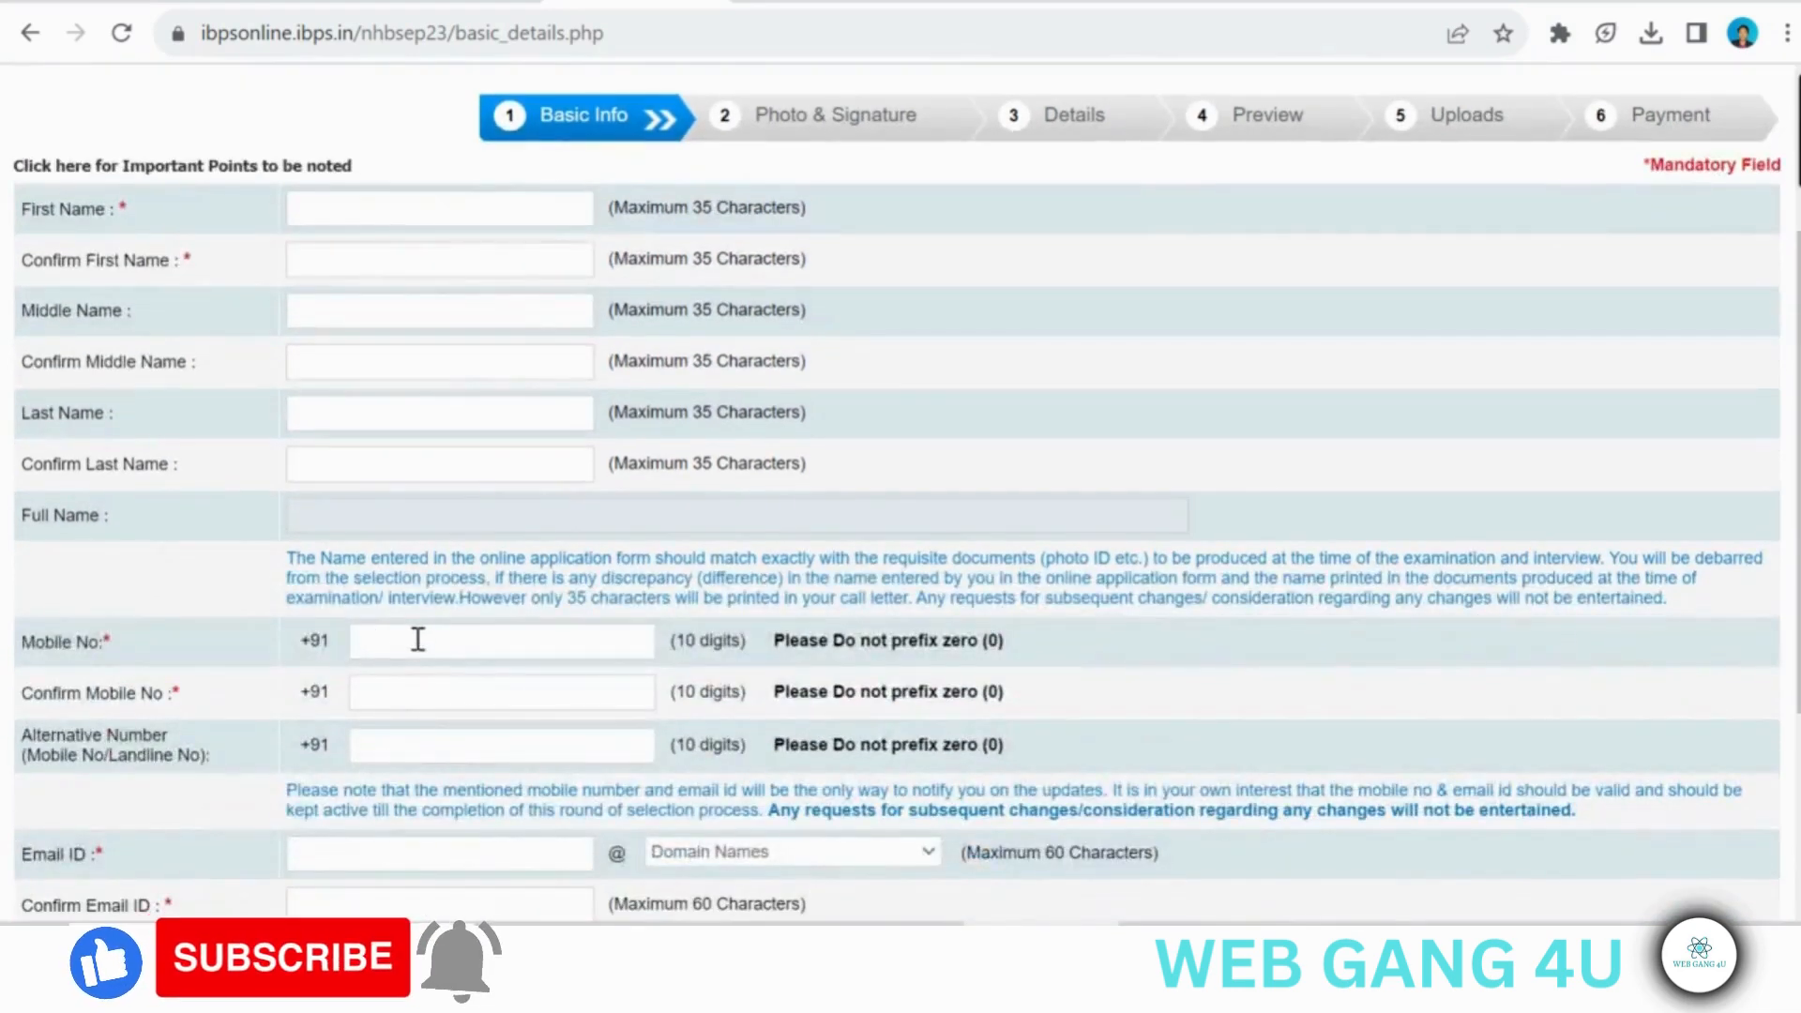
click(392, 689)
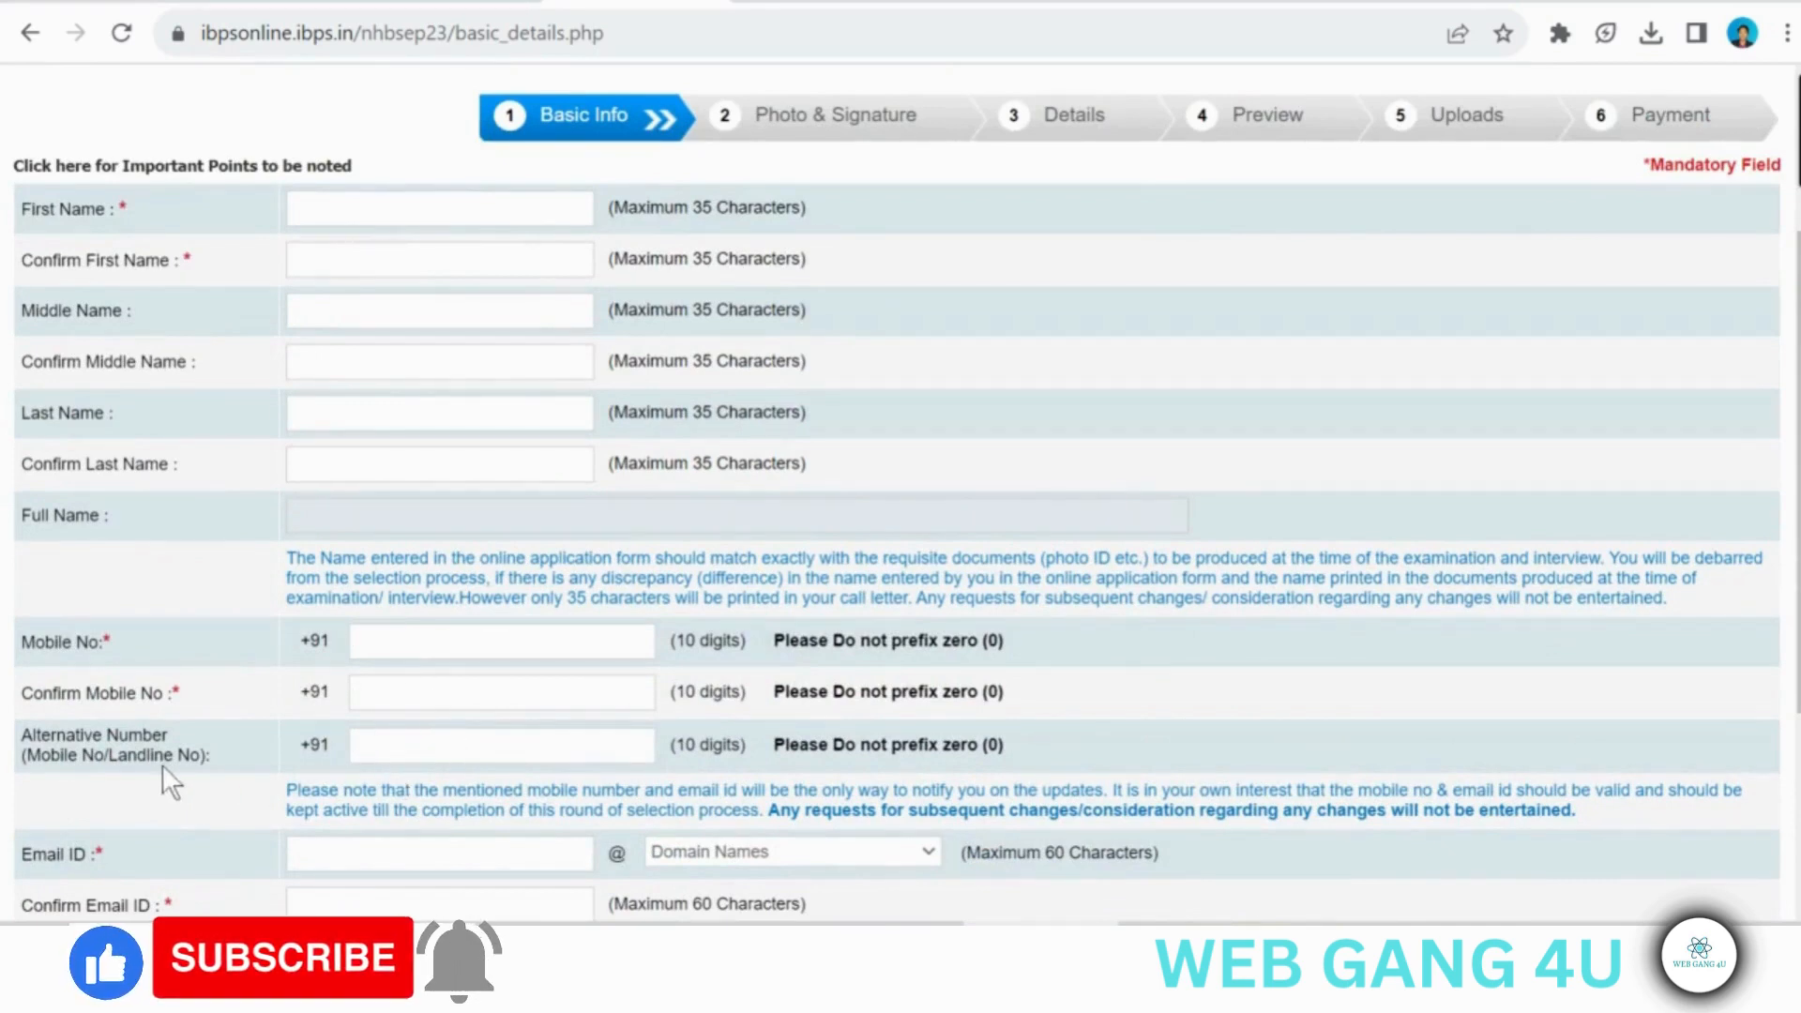
key(Tab)
scroll(360, 763, down, 2)
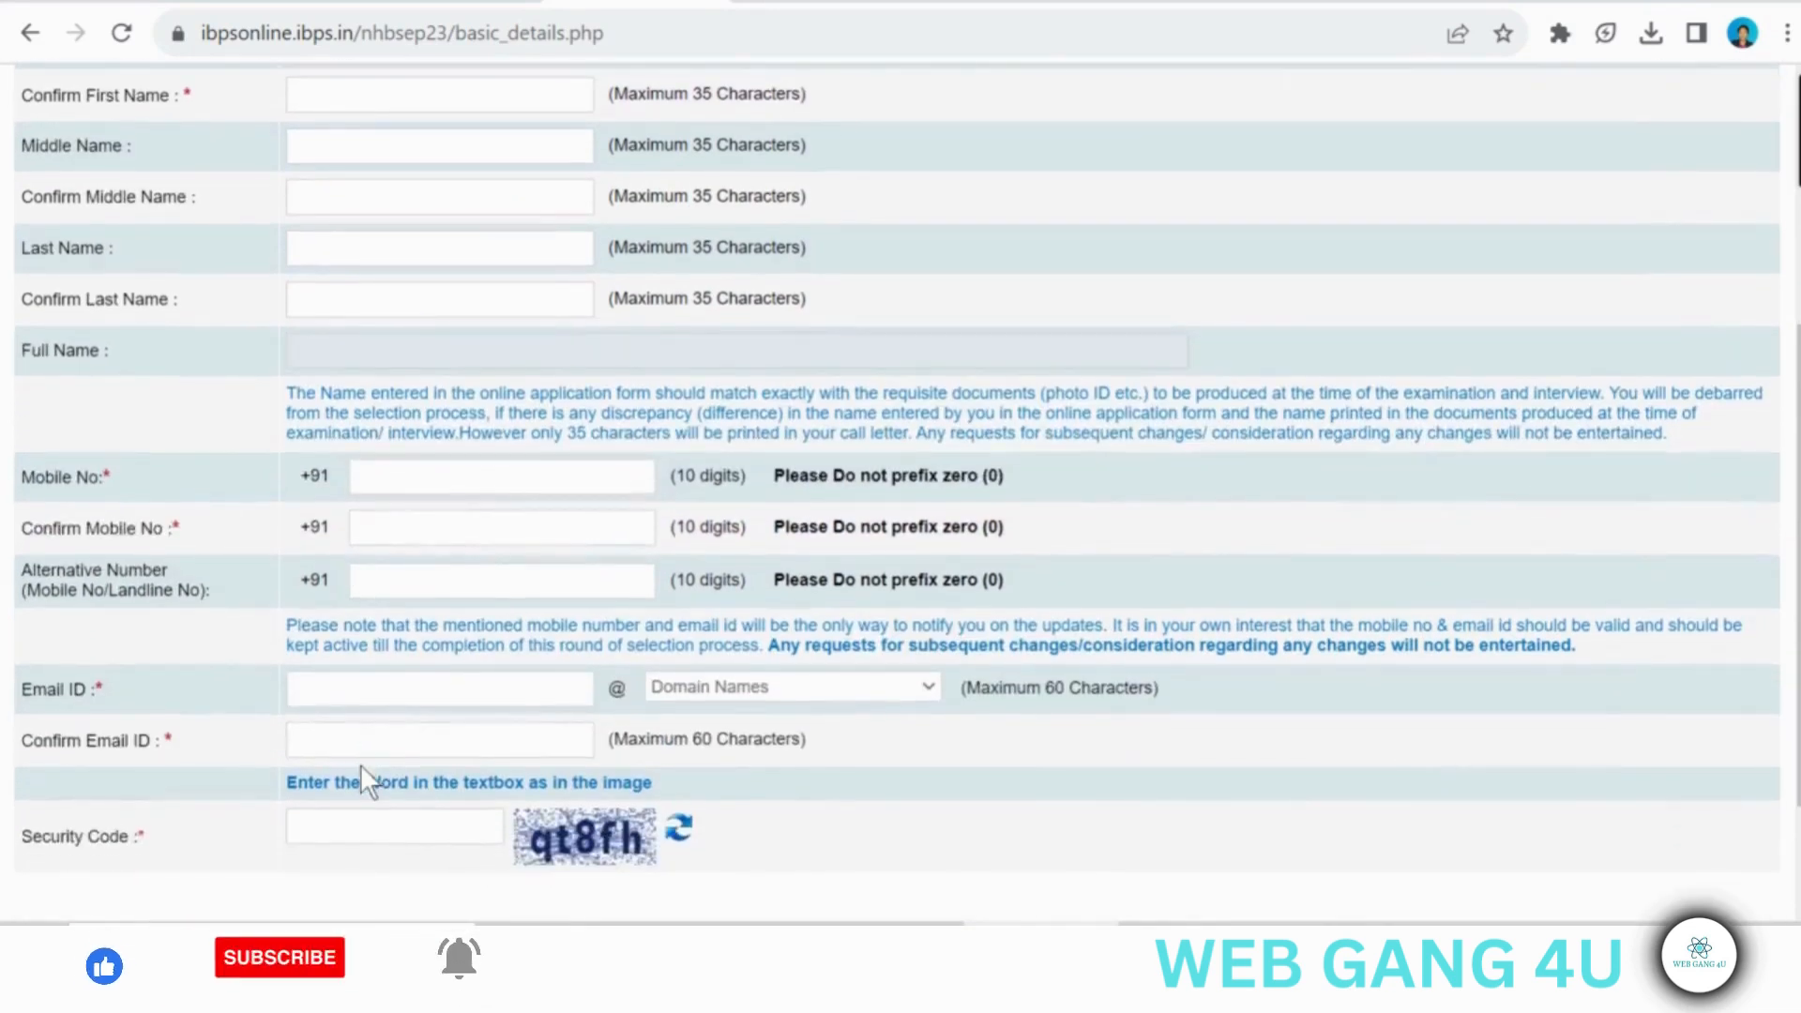
click(302, 704)
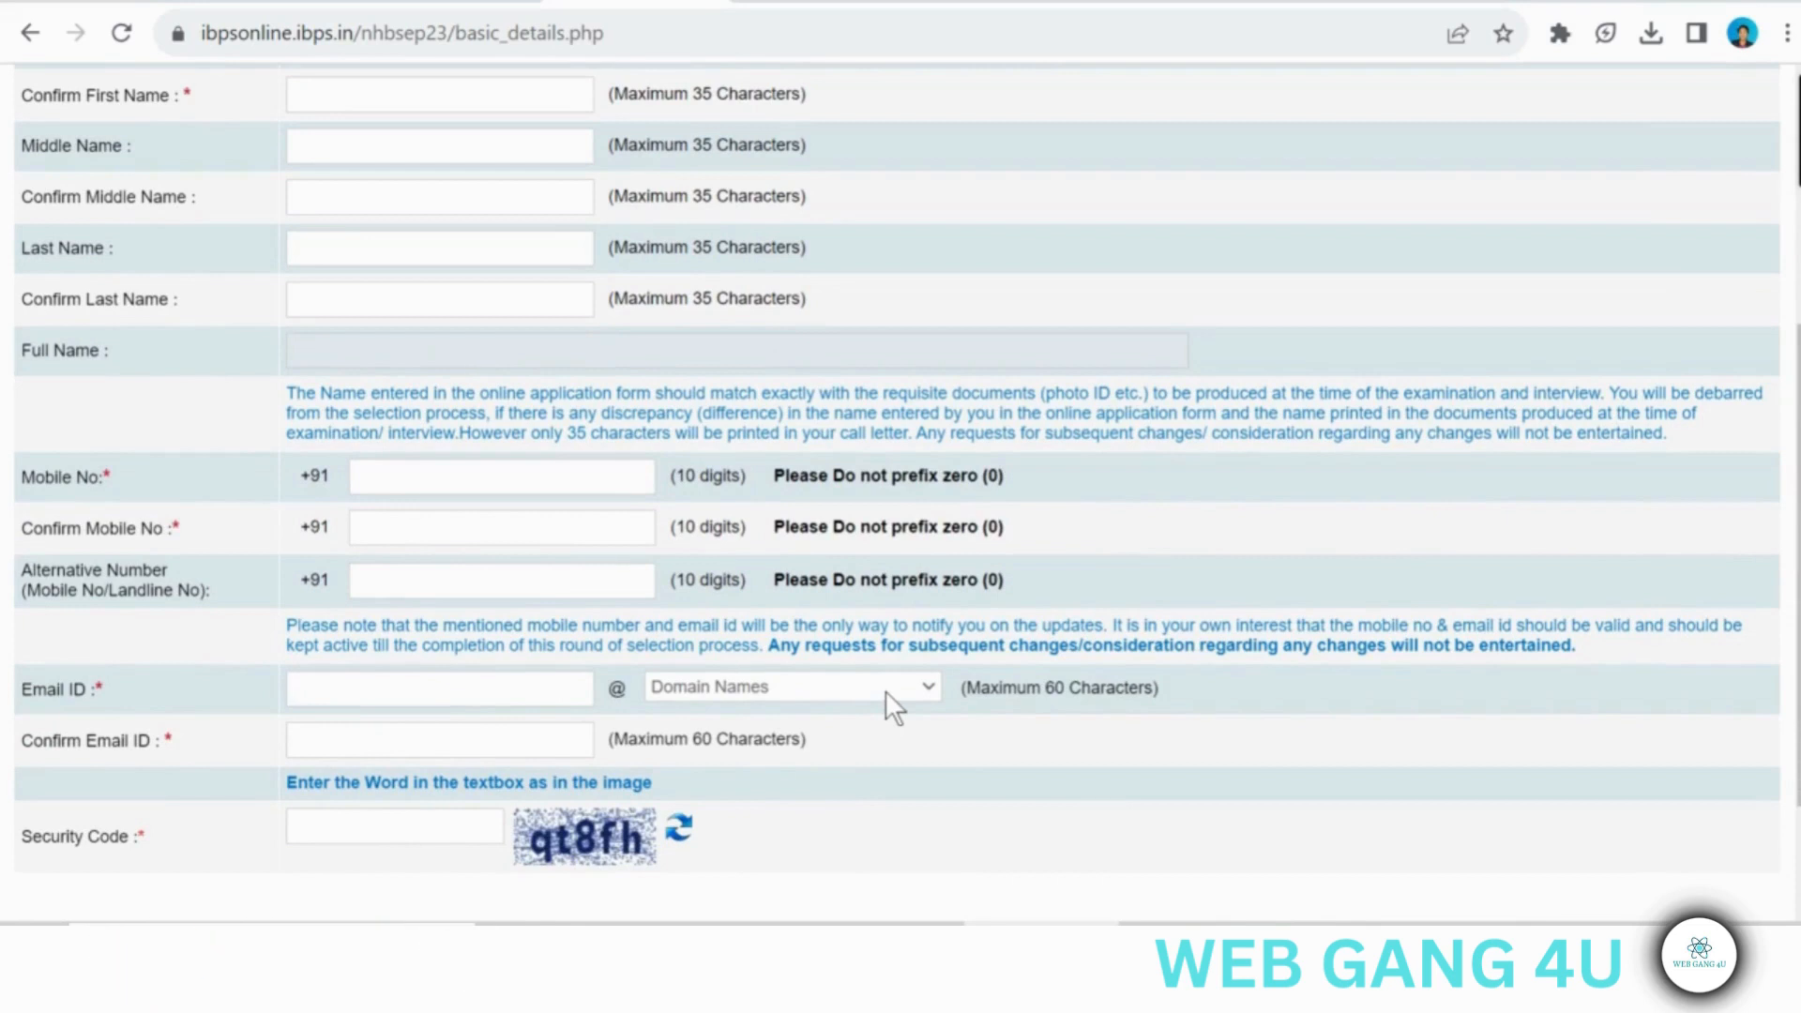
click(861, 691)
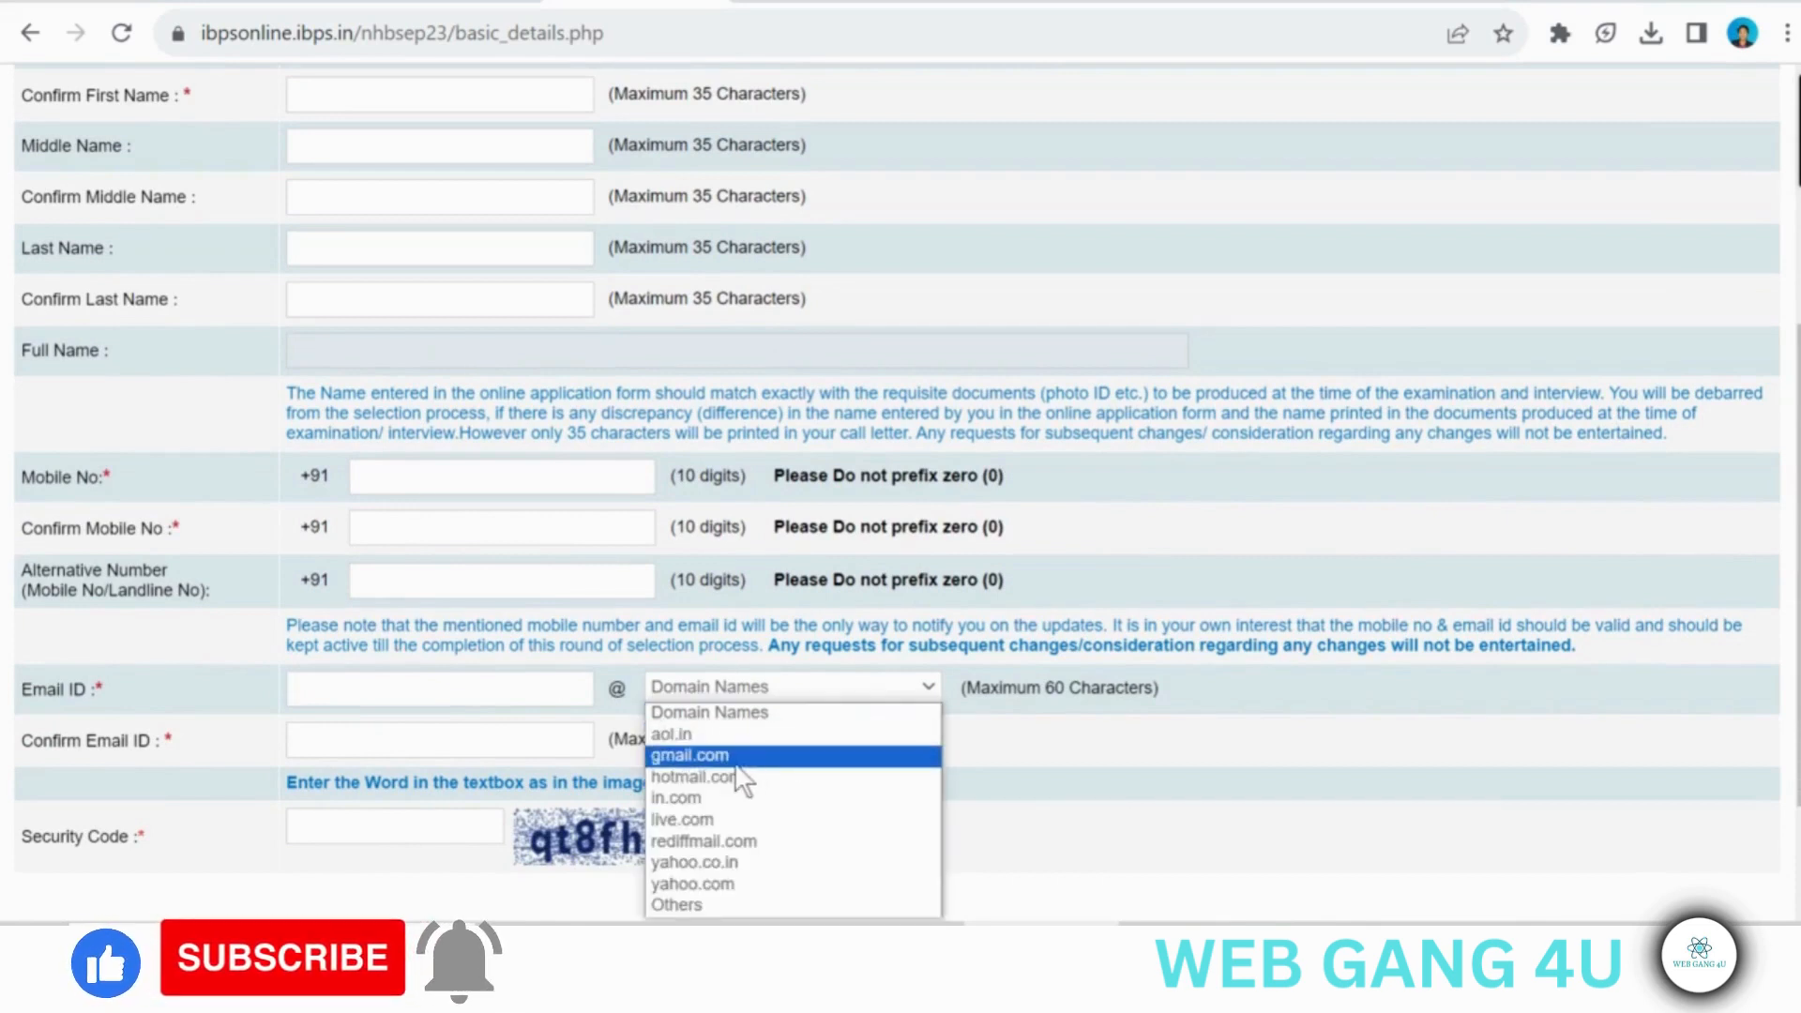
click(487, 741)
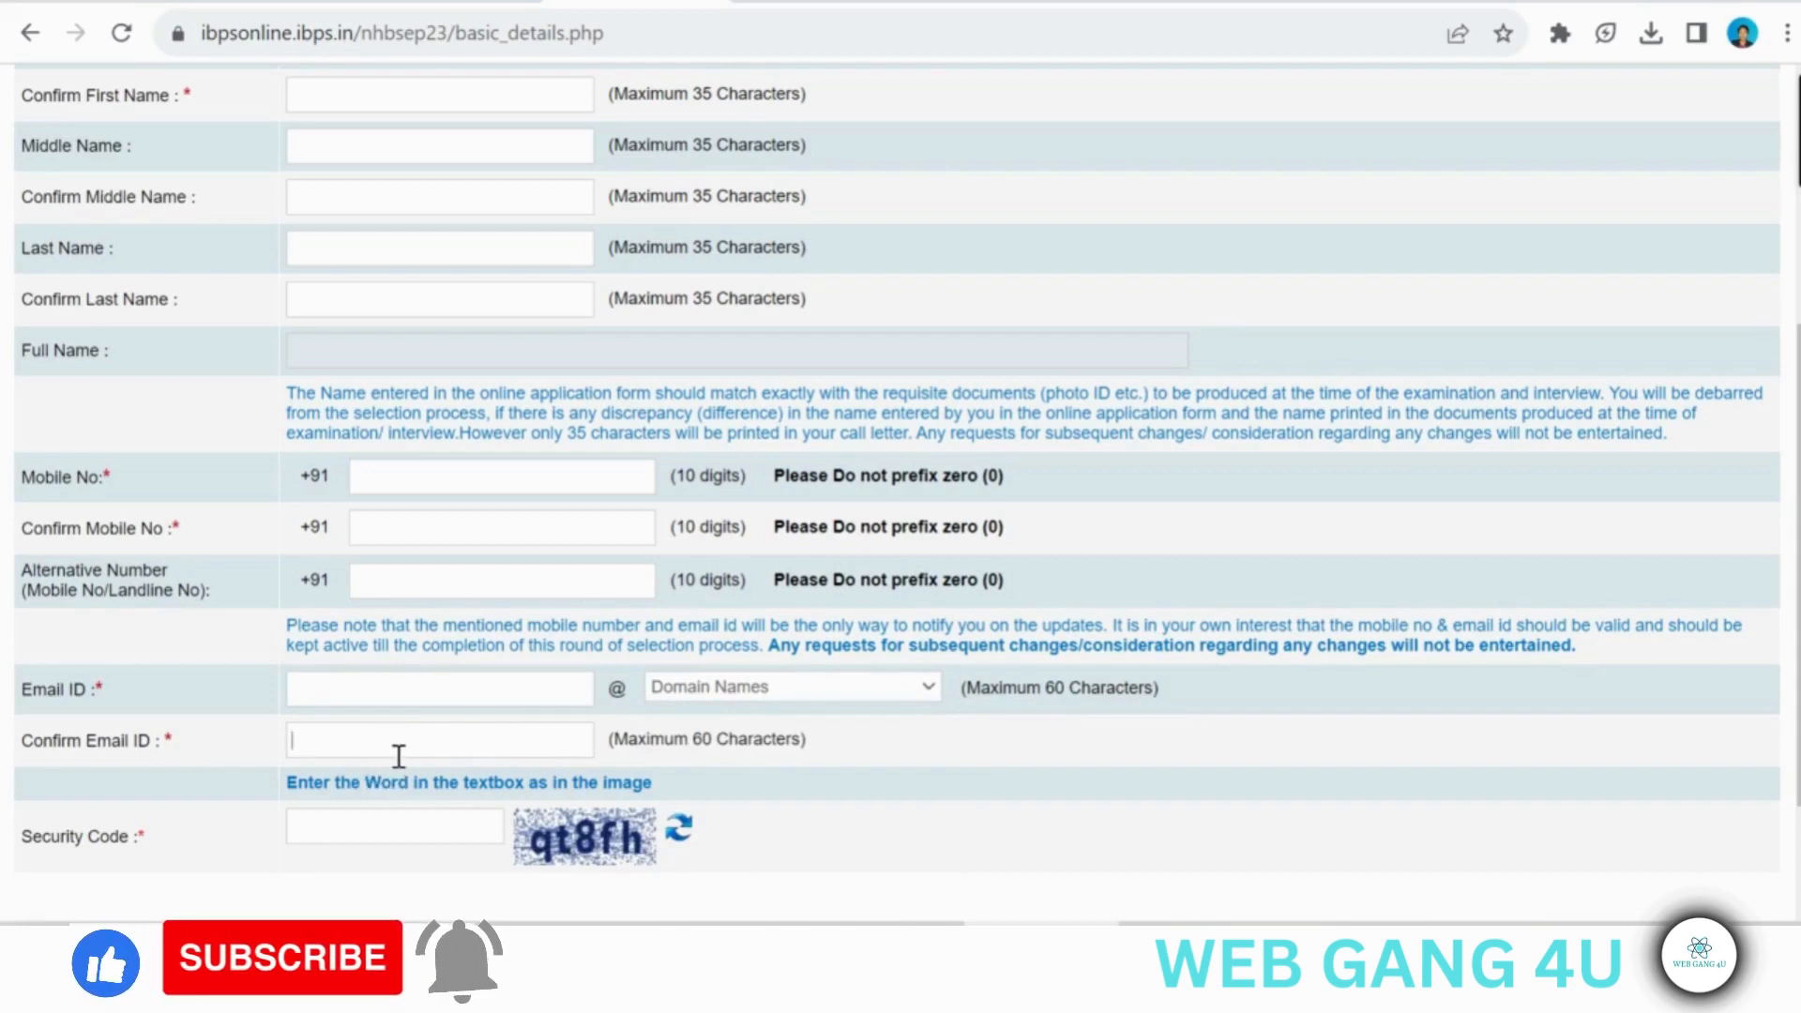
click(375, 824)
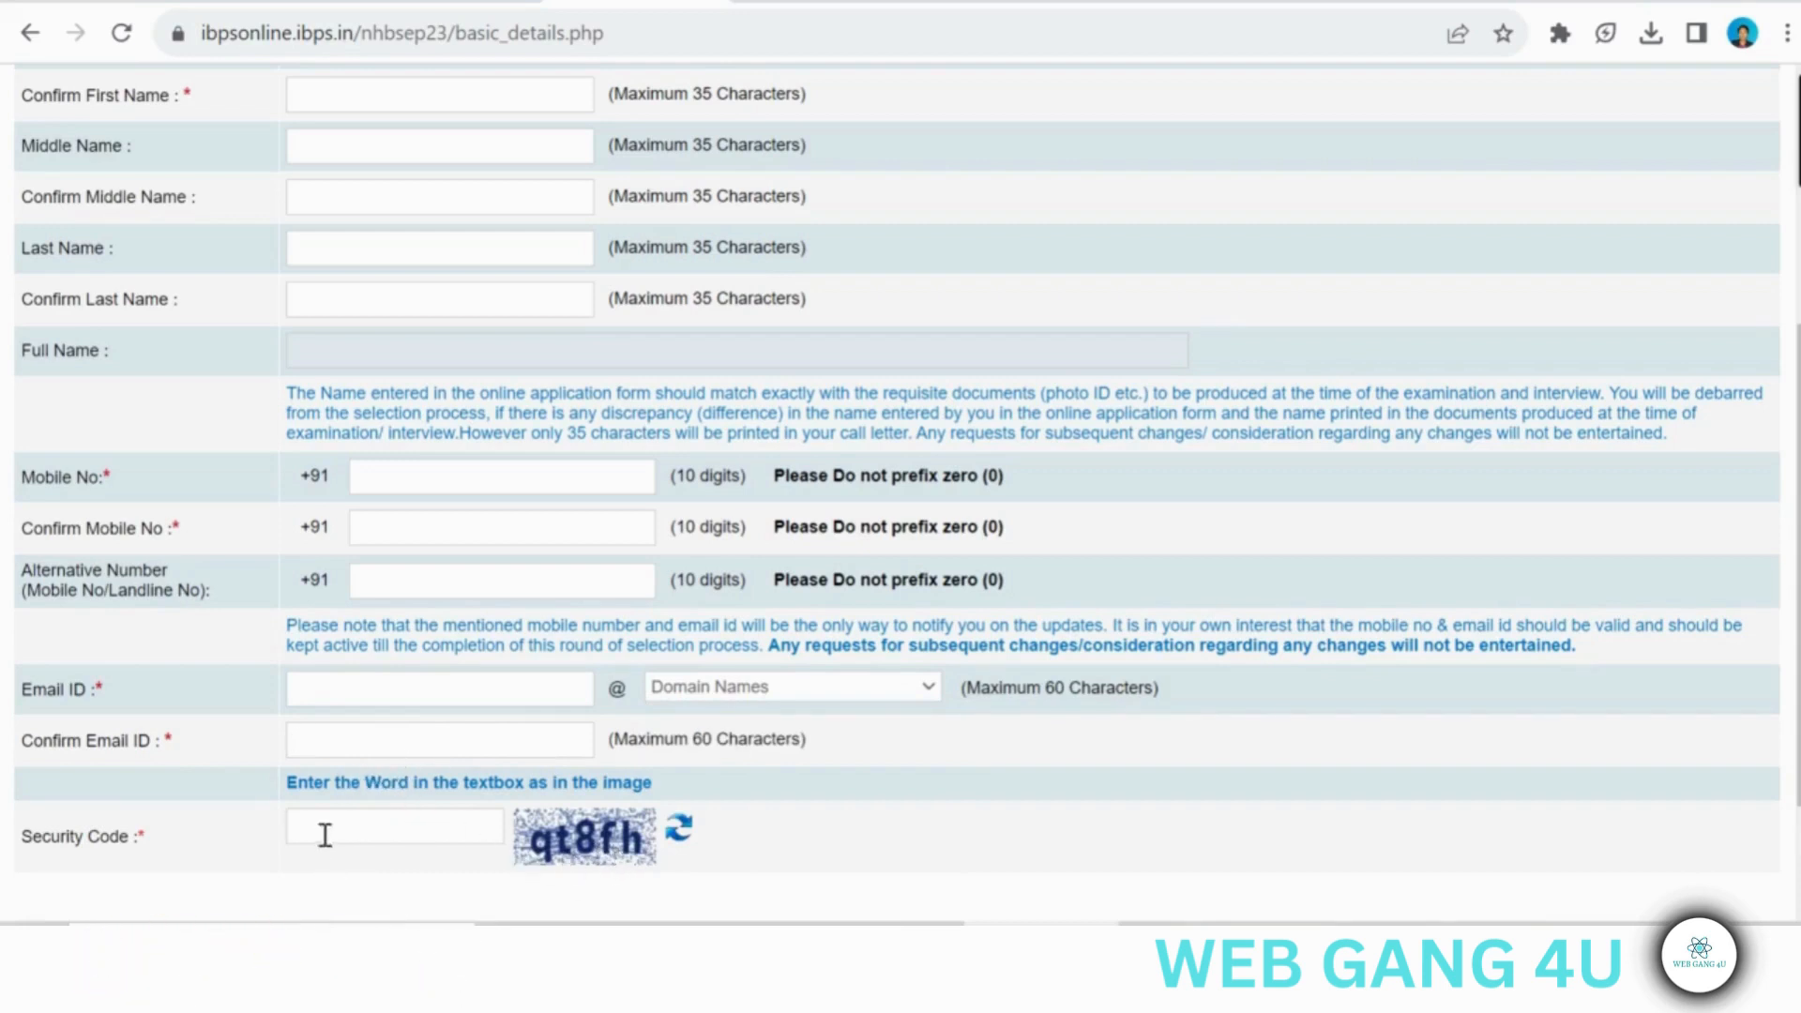
scroll(423, 825, down, 2)
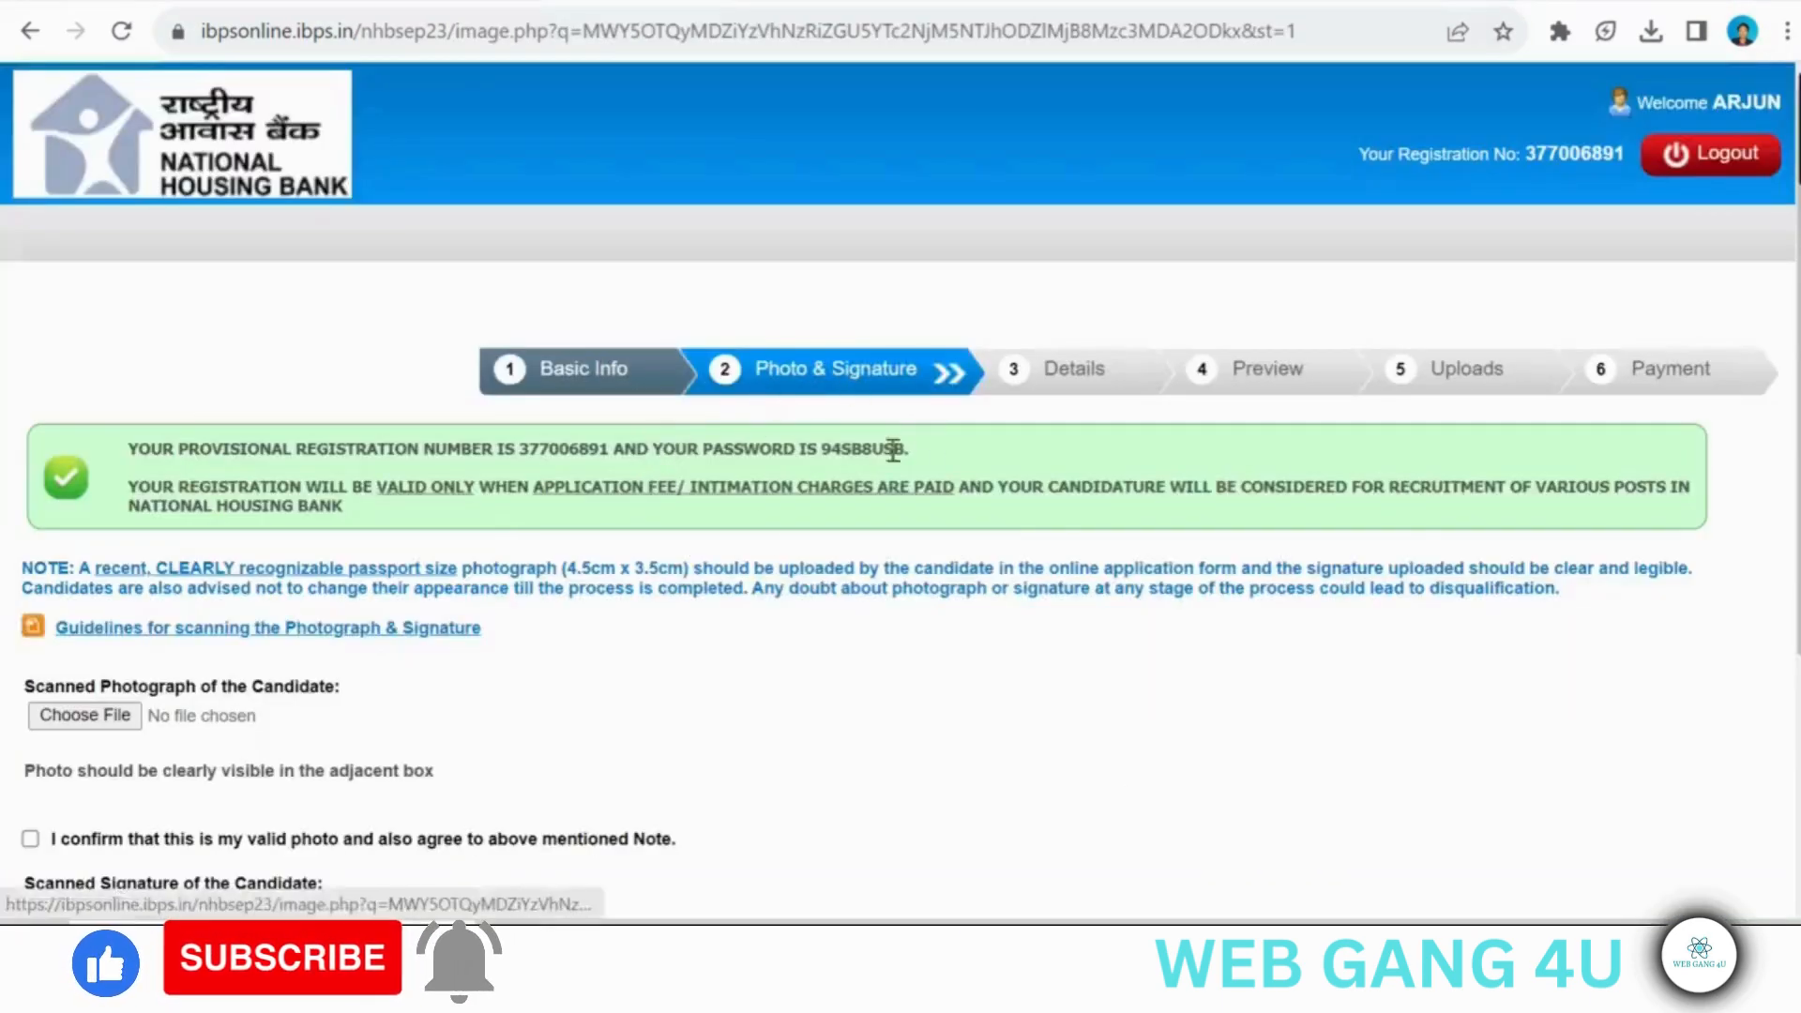
- Review the scanned photograph and signature section and continue to the Details section of the application
scroll(538, 583, down, 2)
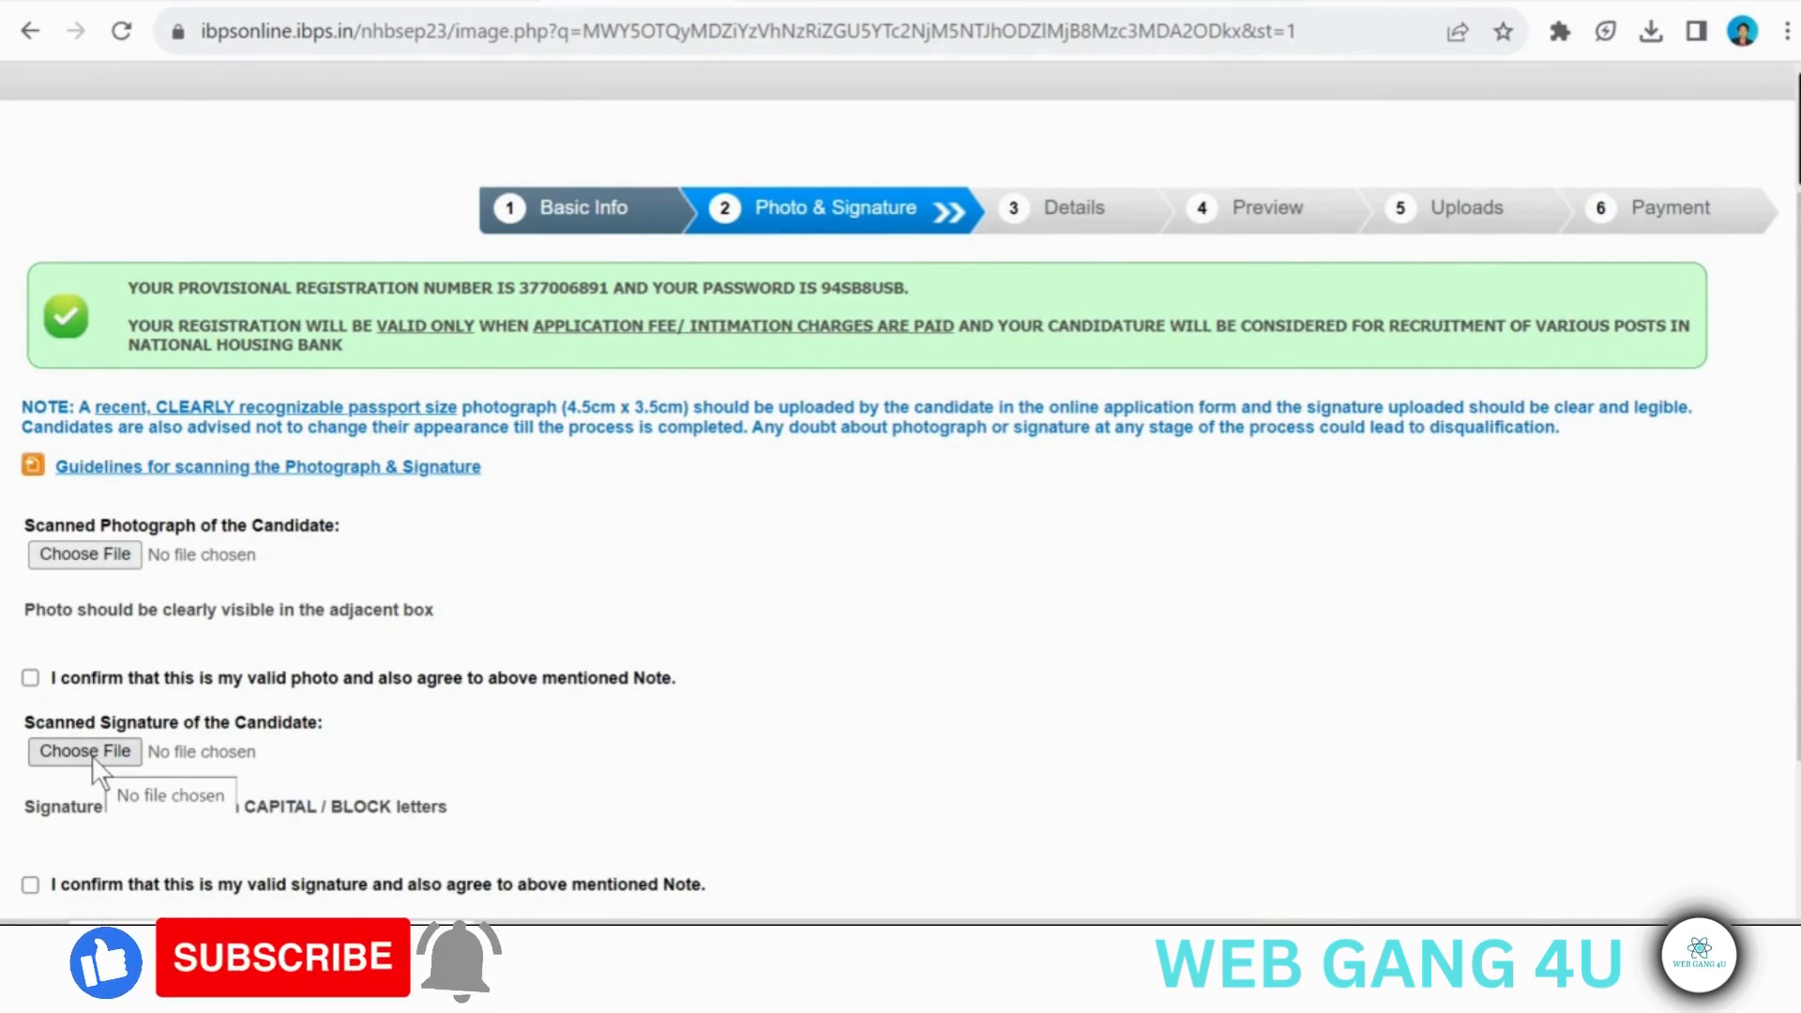
scroll(92, 756, down, 1)
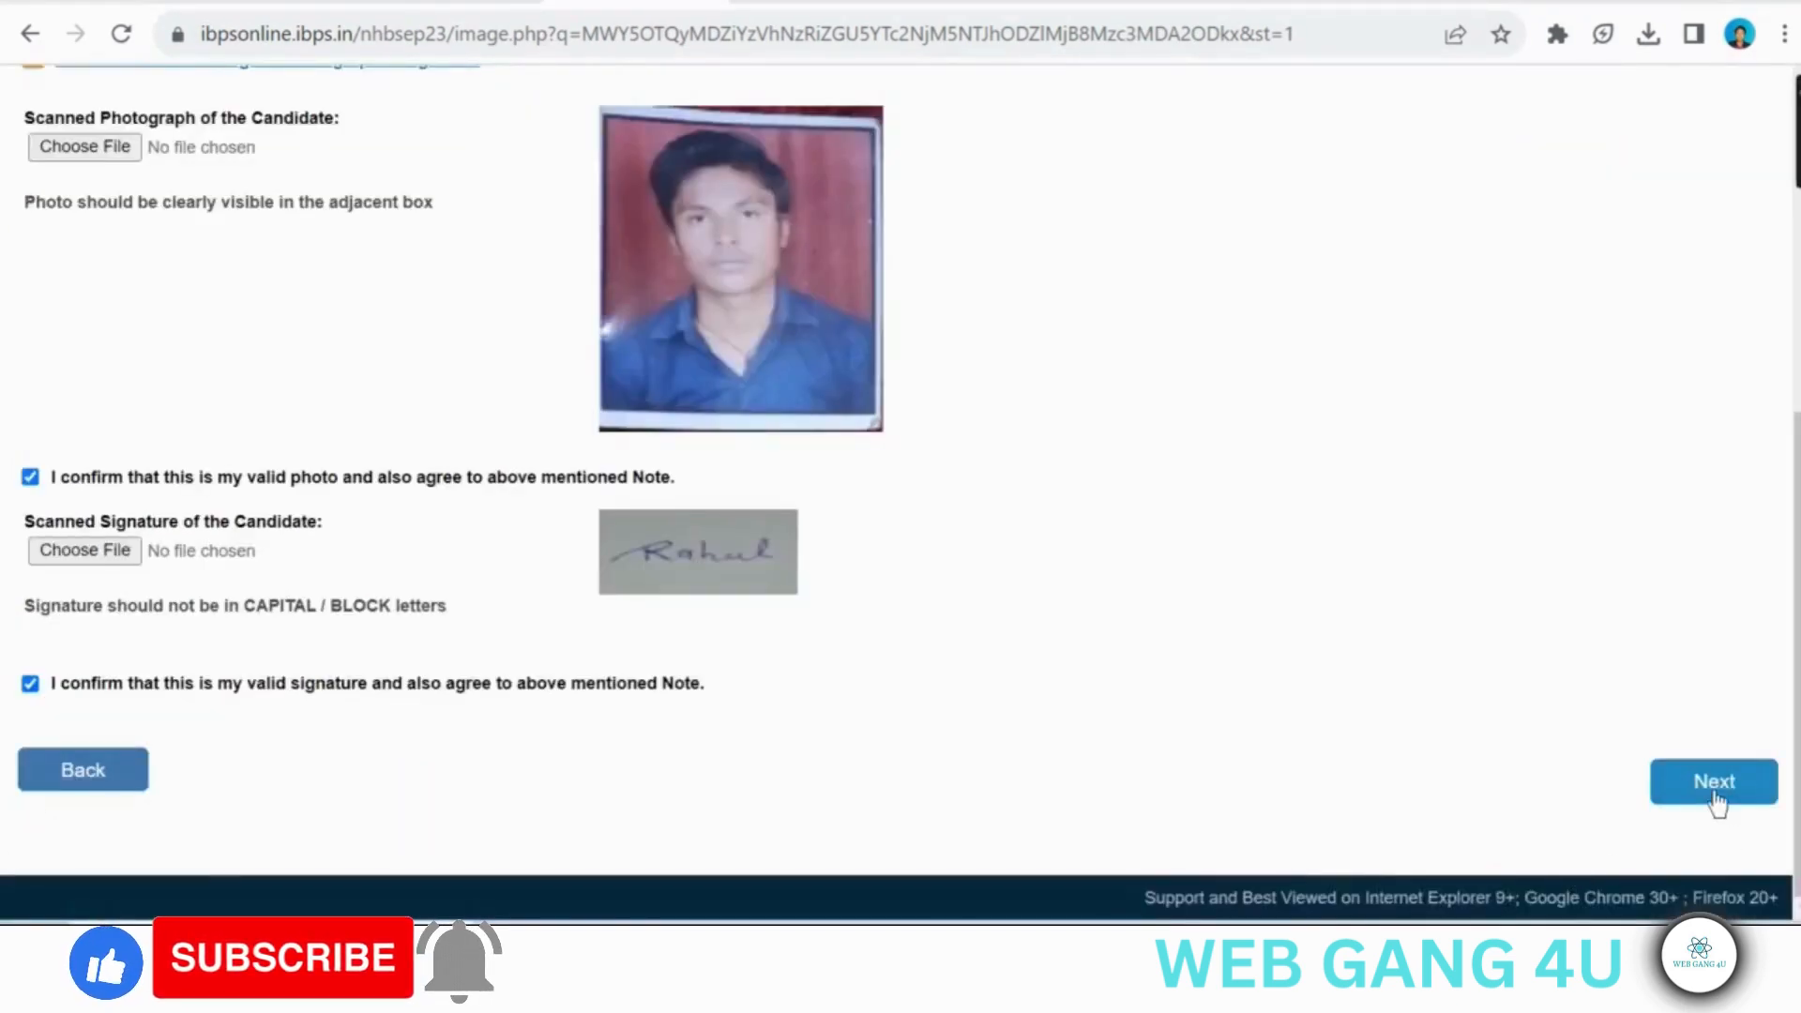
click(1714, 788)
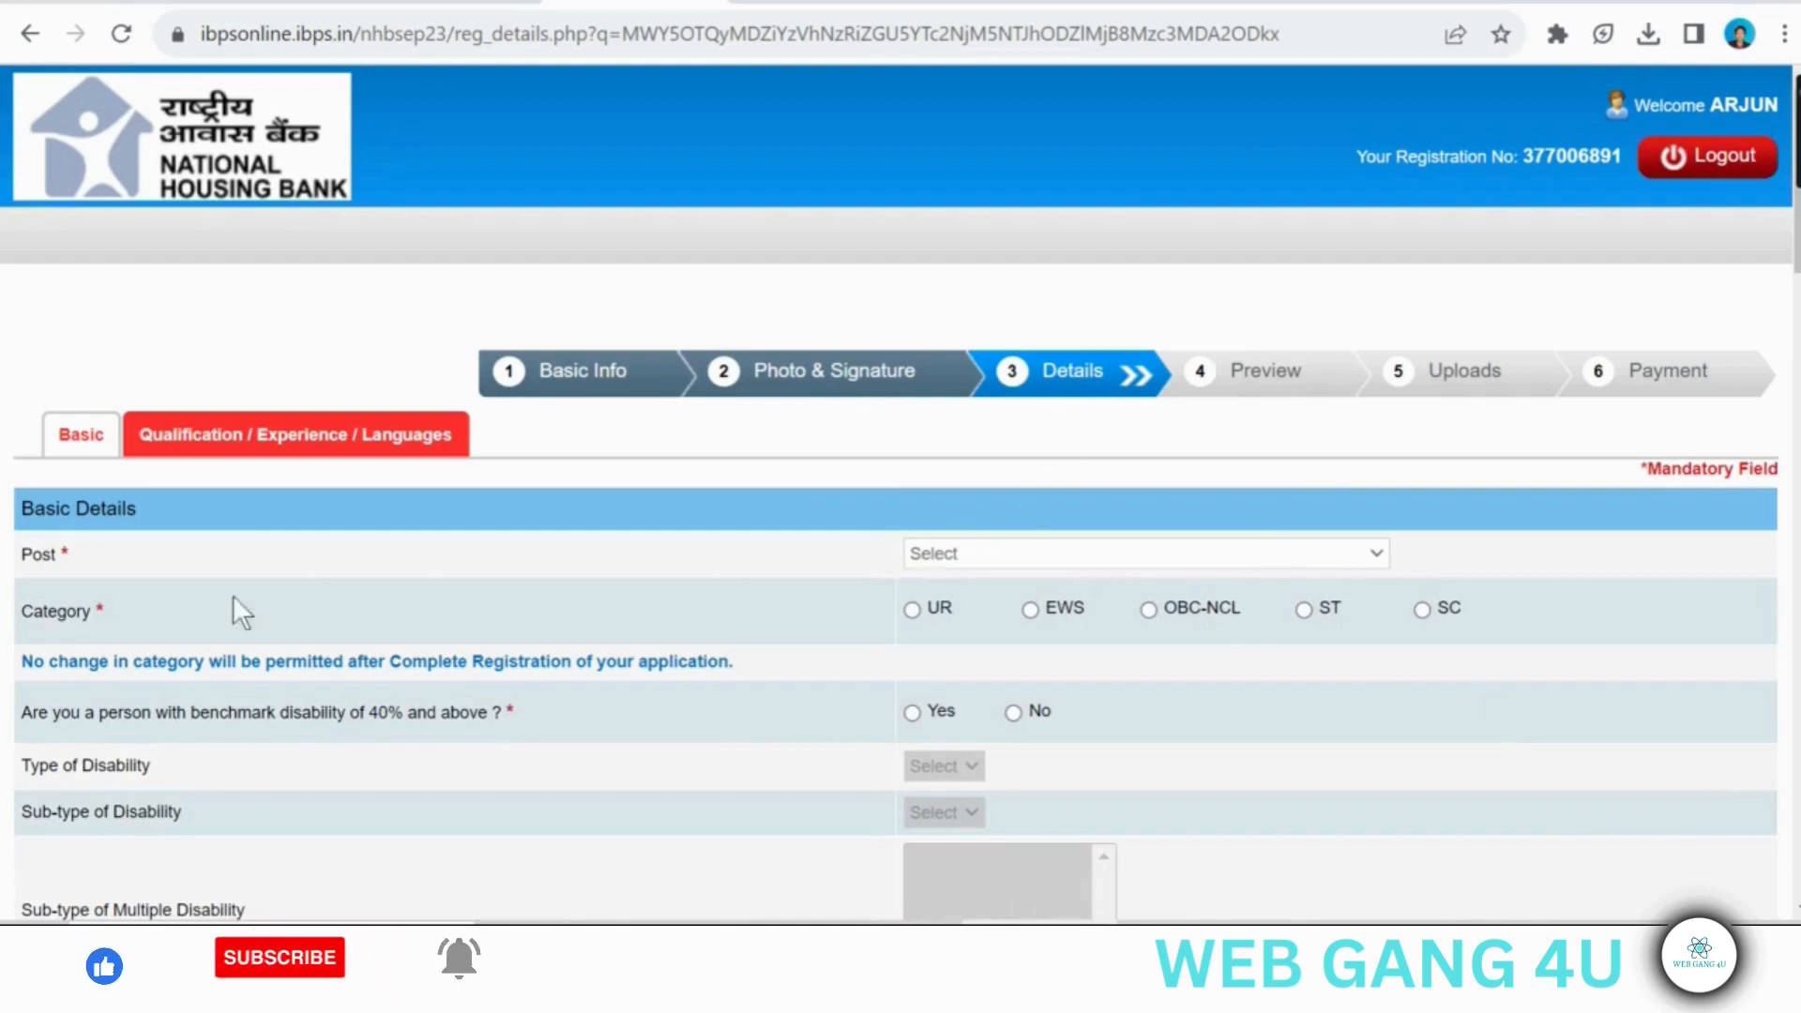
- Set the post to Assistant Manager (Scale I) - Generalist and the category to UR, accepting the category notice
click(998, 556)
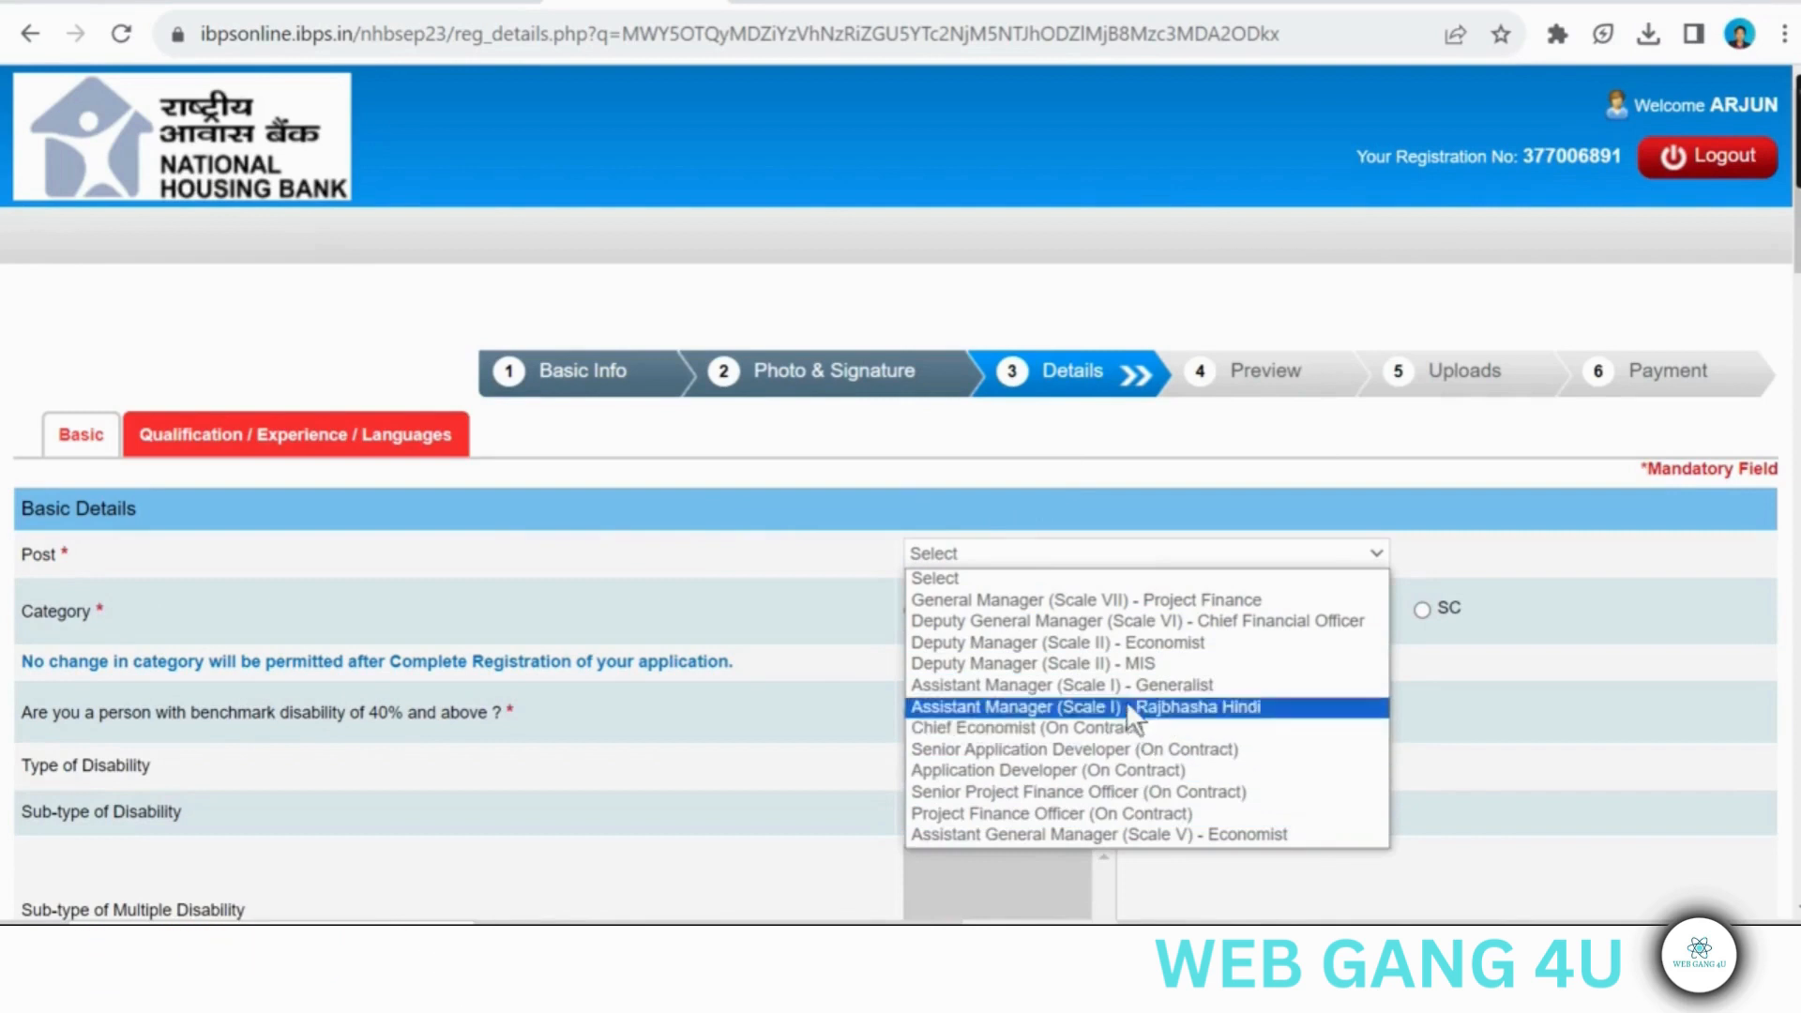
click(1052, 685)
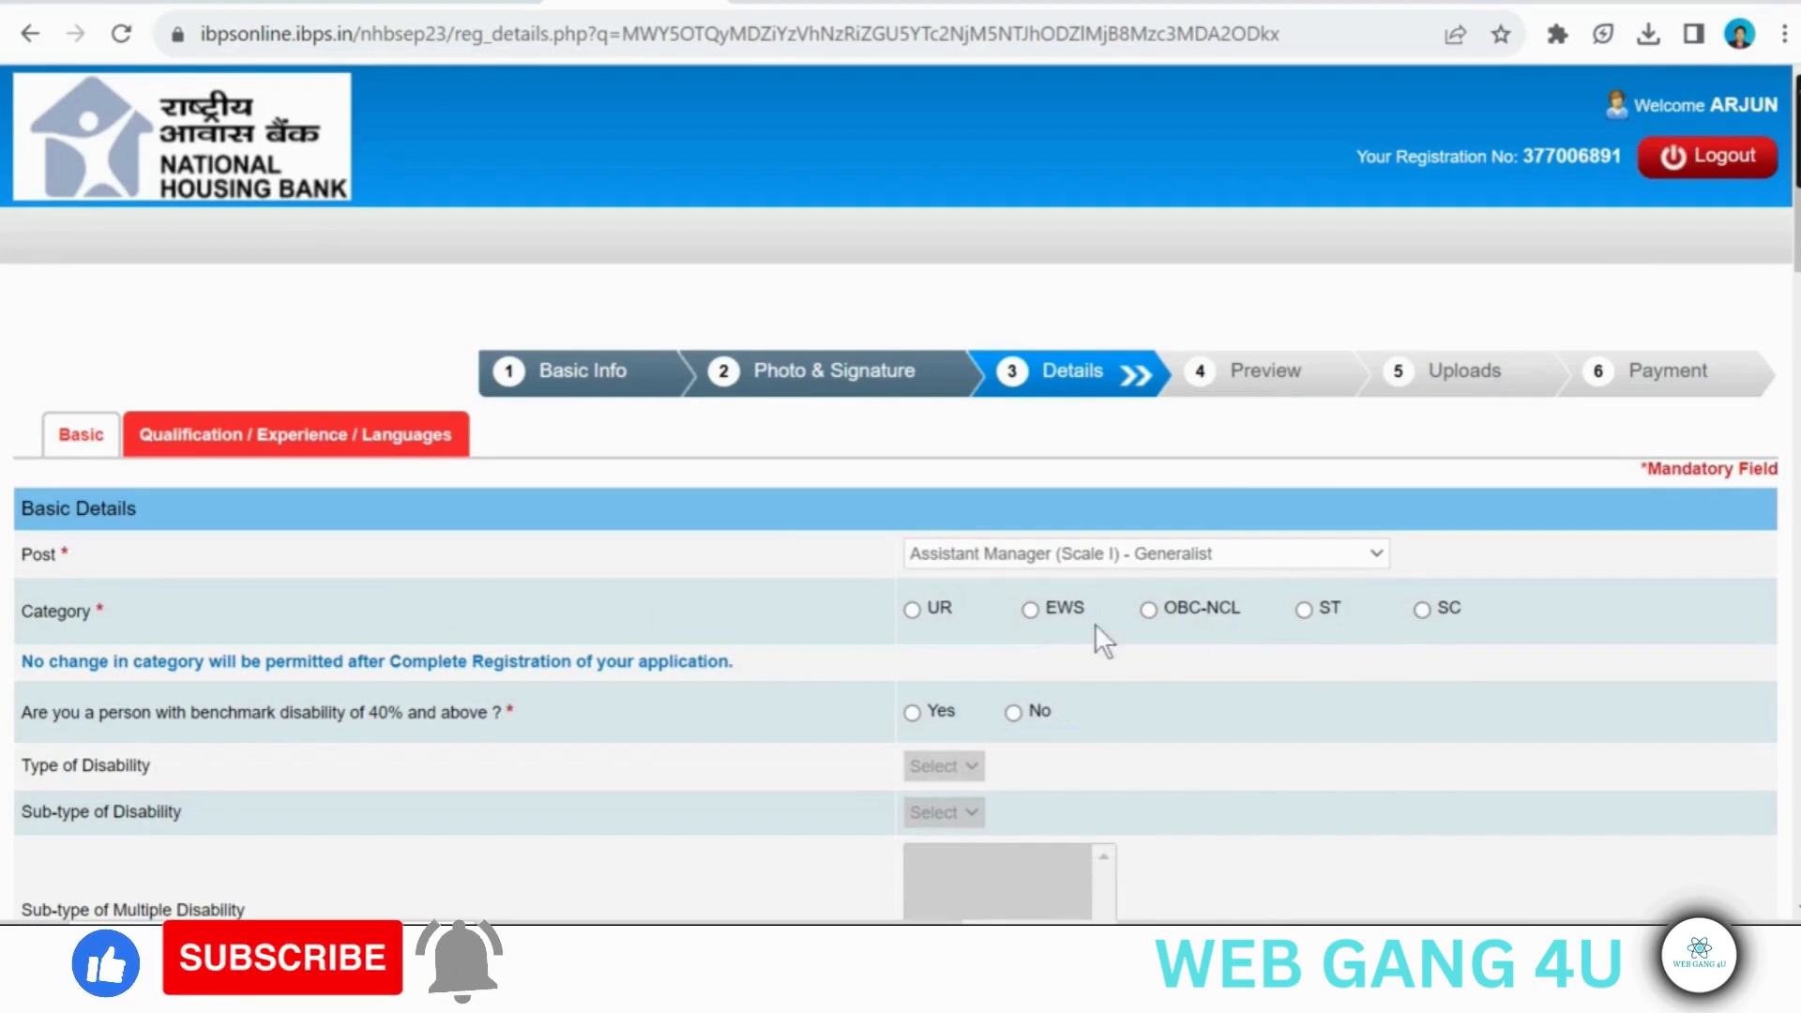
click(915, 615)
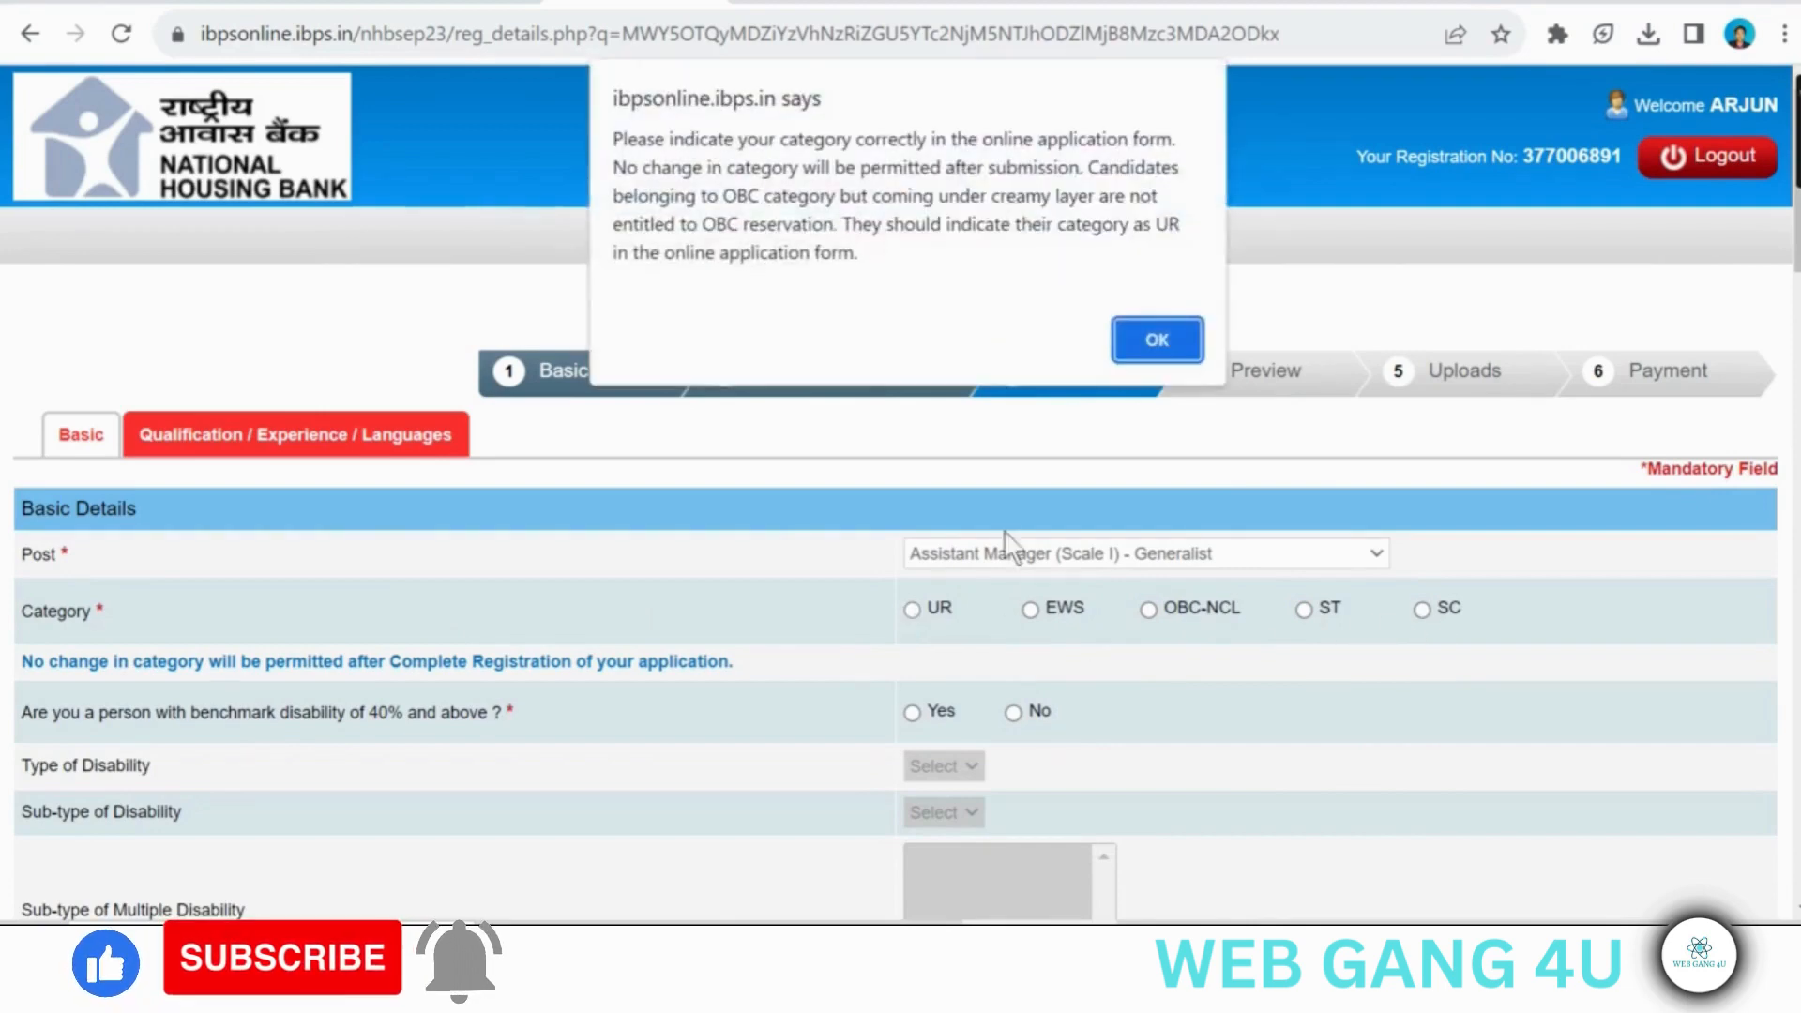
click(1156, 339)
- Answer Yes to the benchmark disability question and set the disability type to HI with sub-type Deaf
scroll(1173, 347, down, 4)
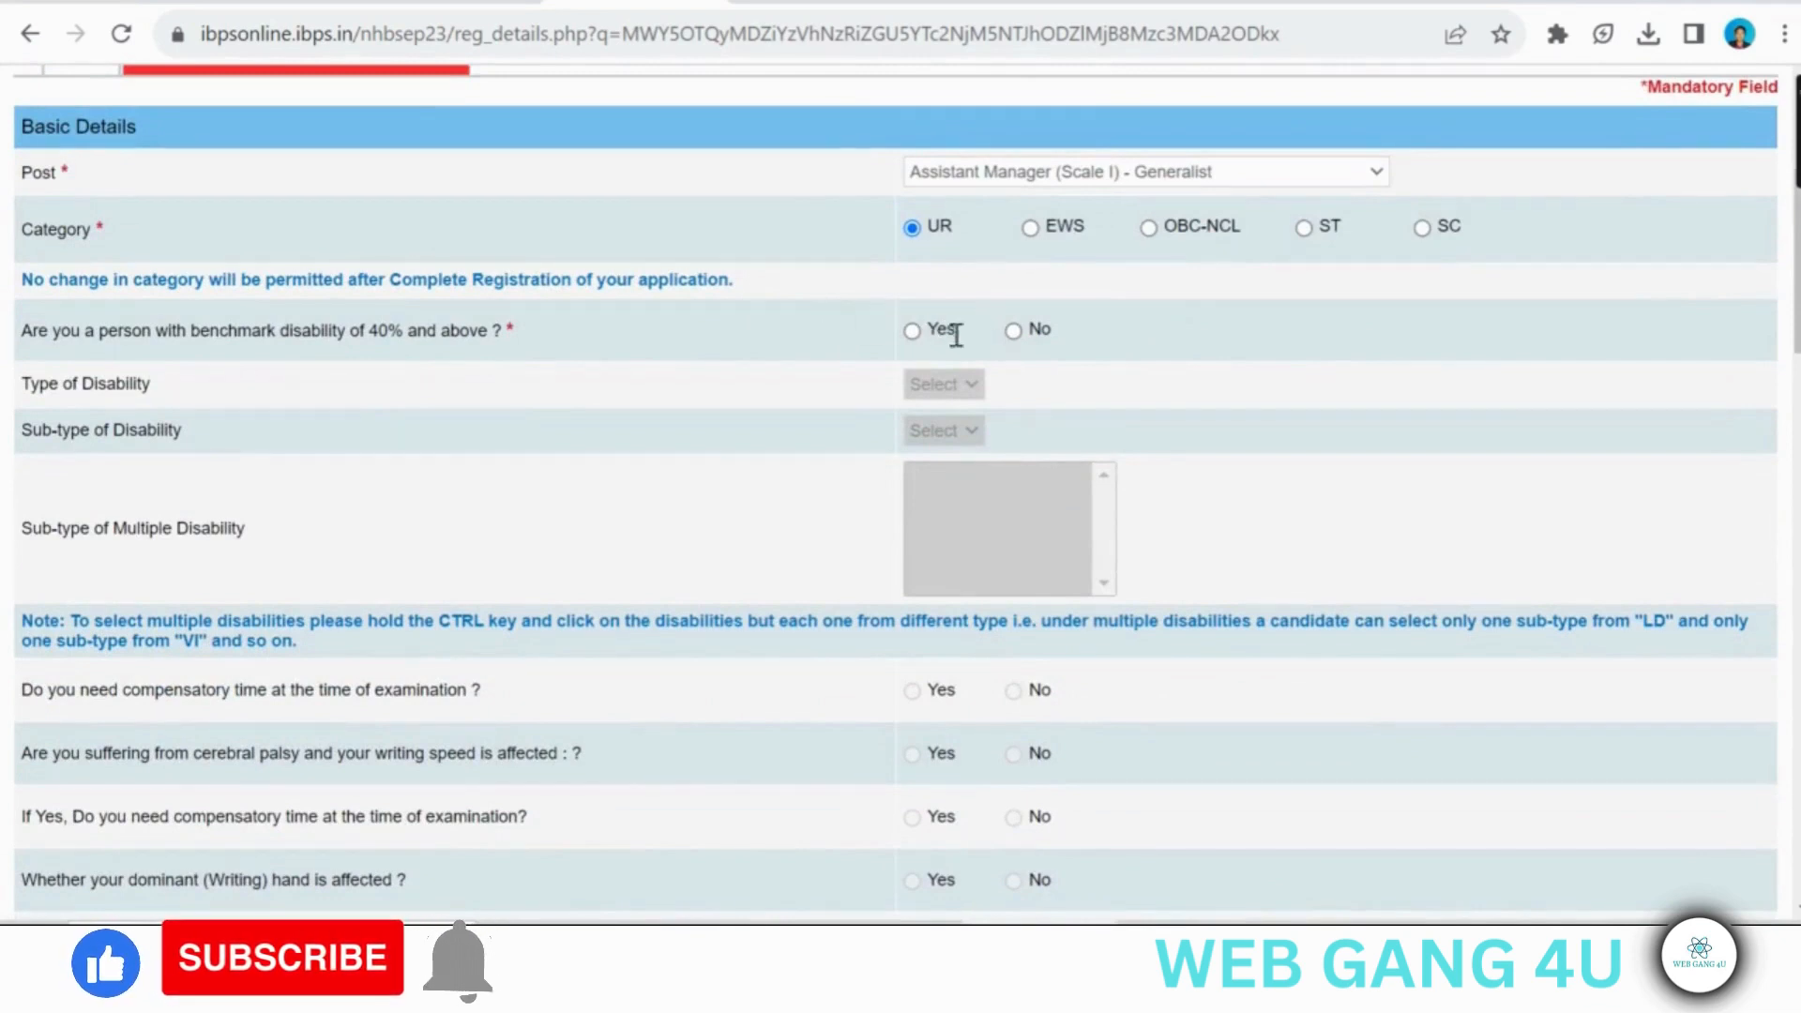
click(912, 333)
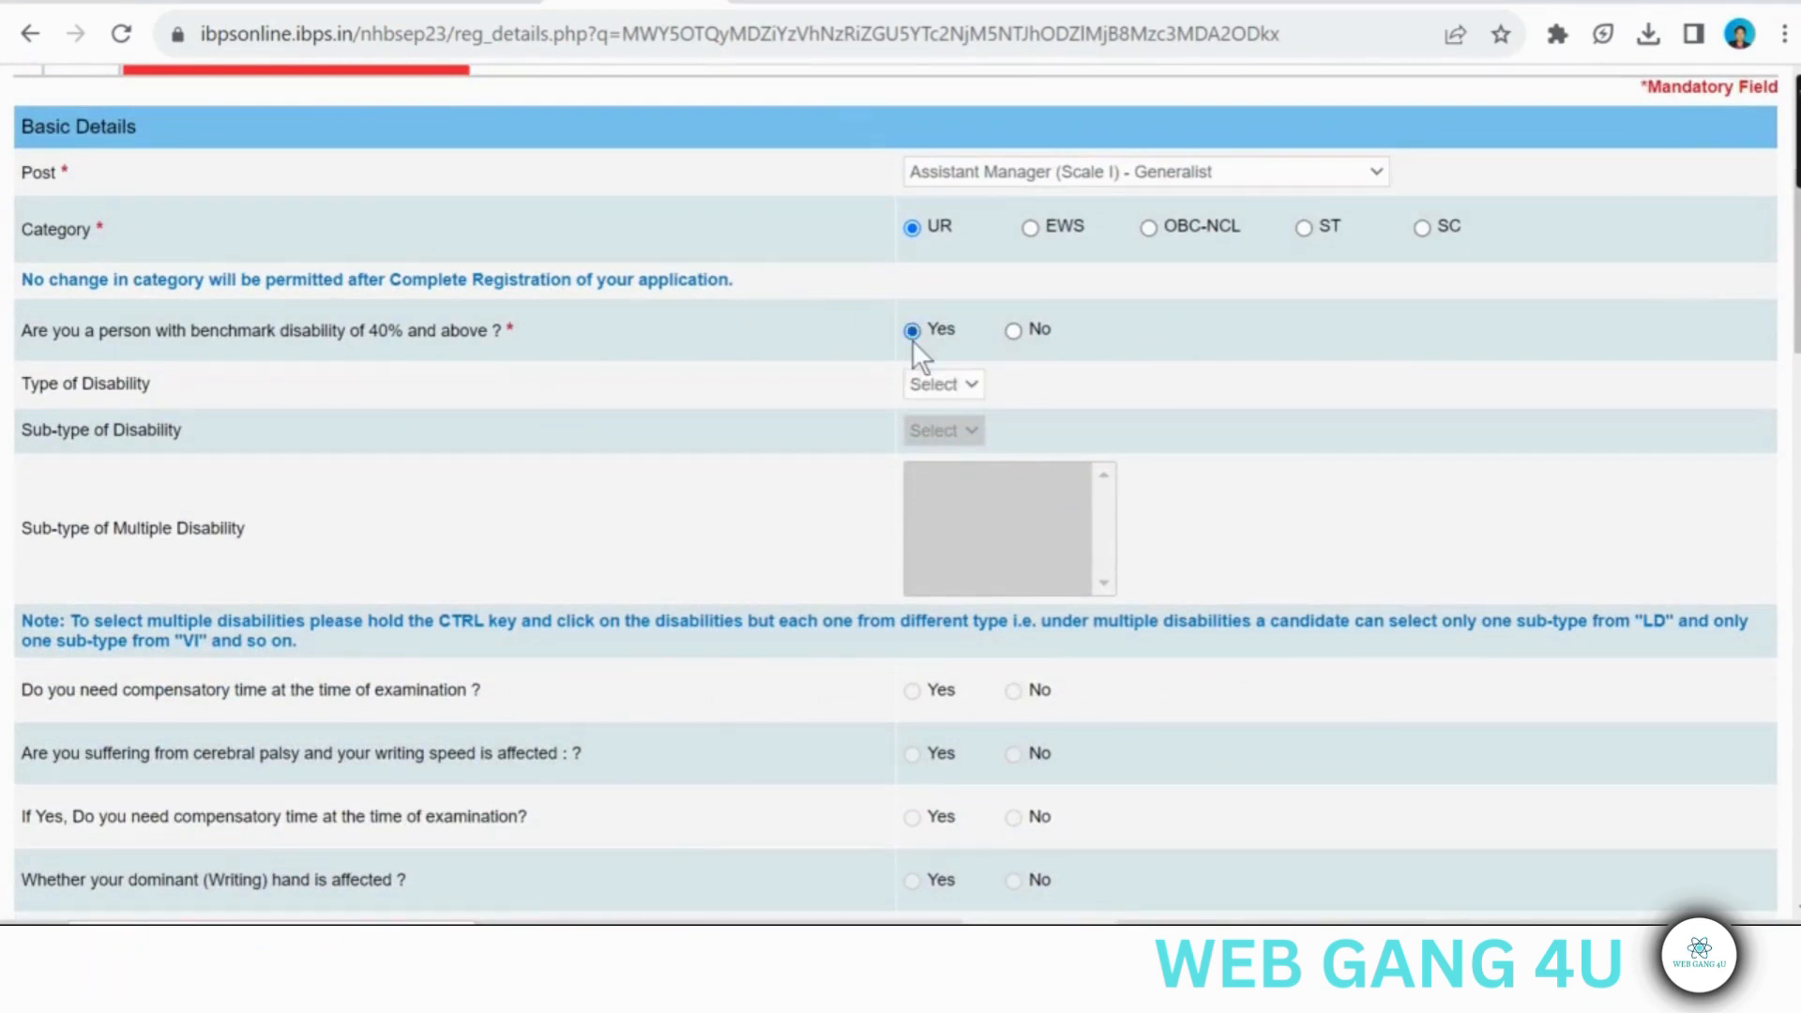
click(939, 385)
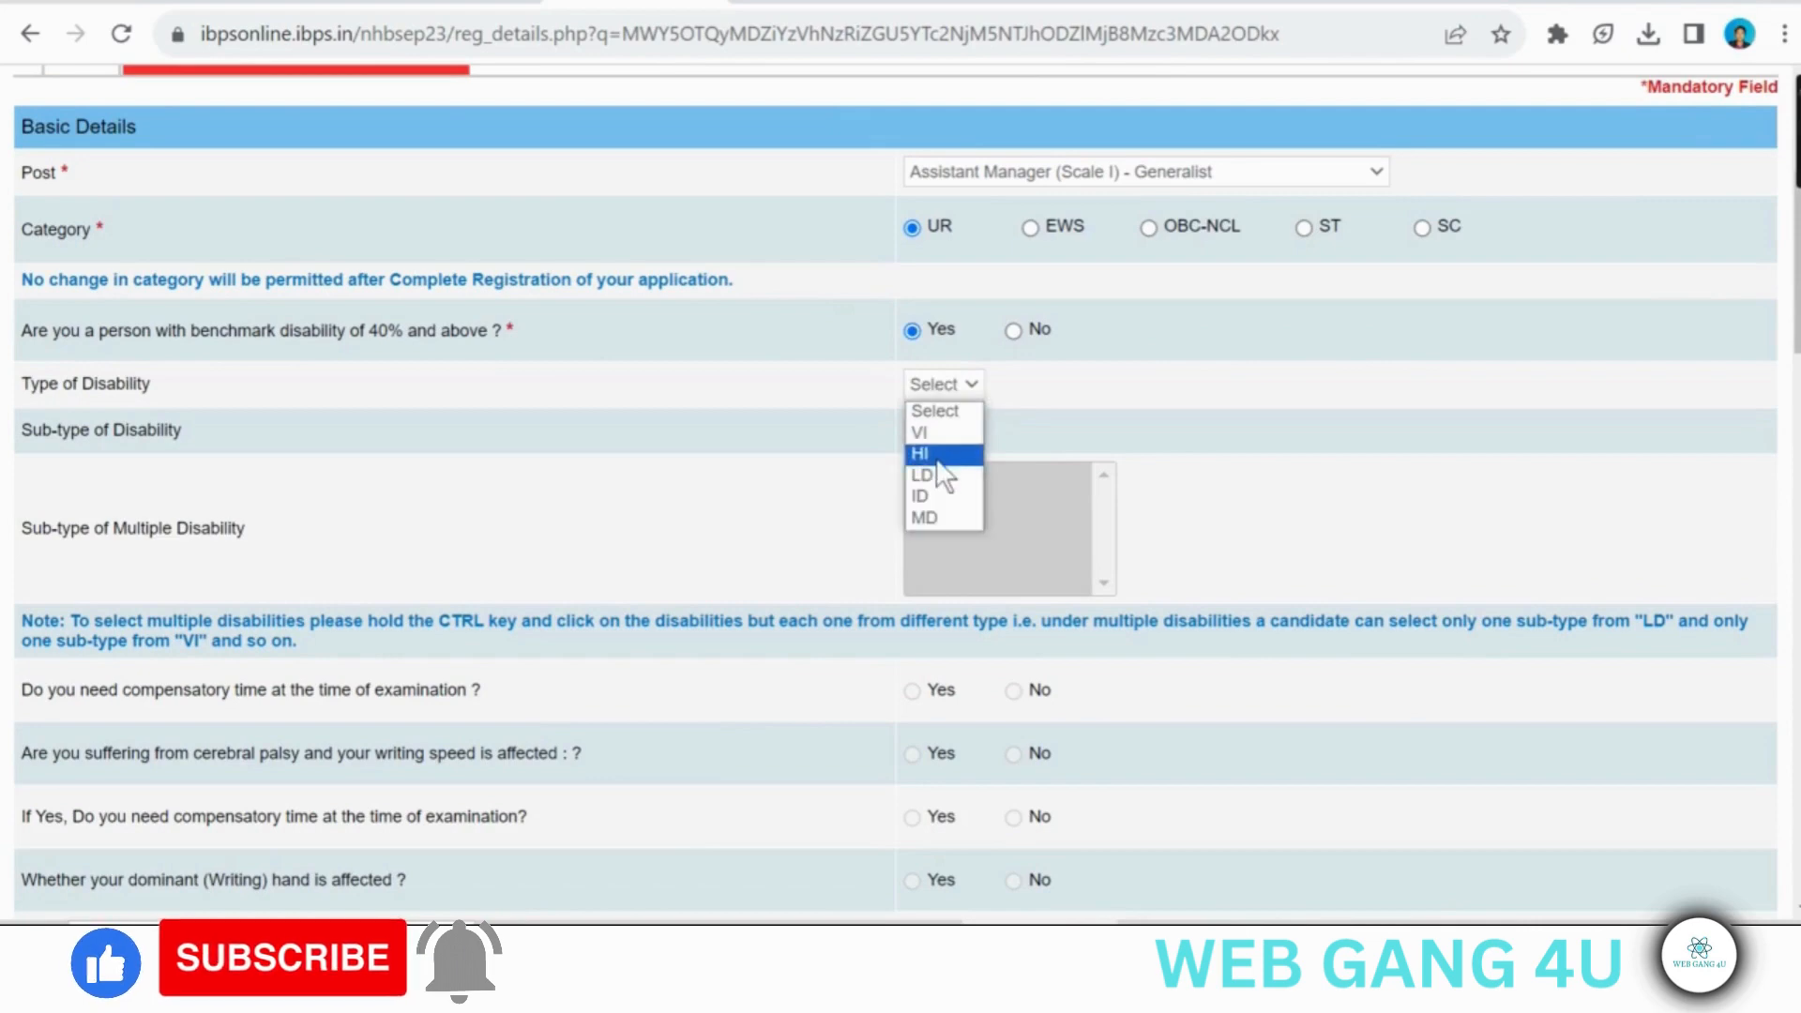
click(936, 455)
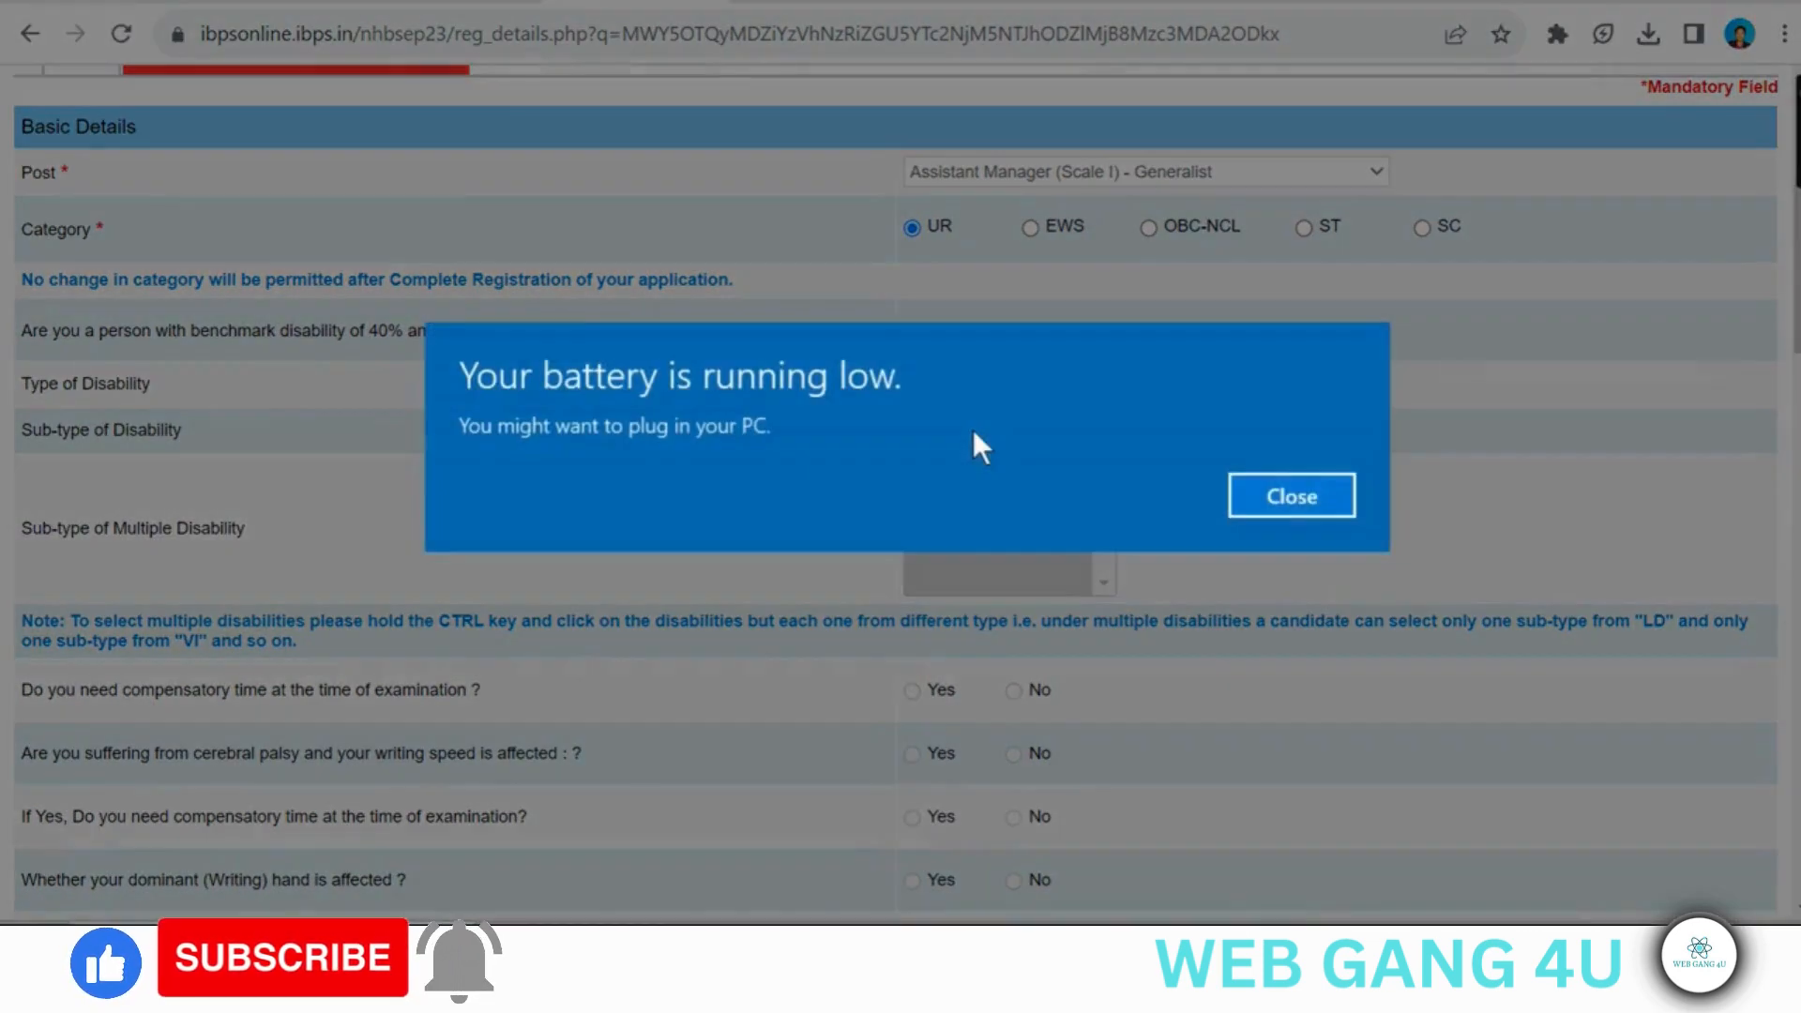
click(1289, 495)
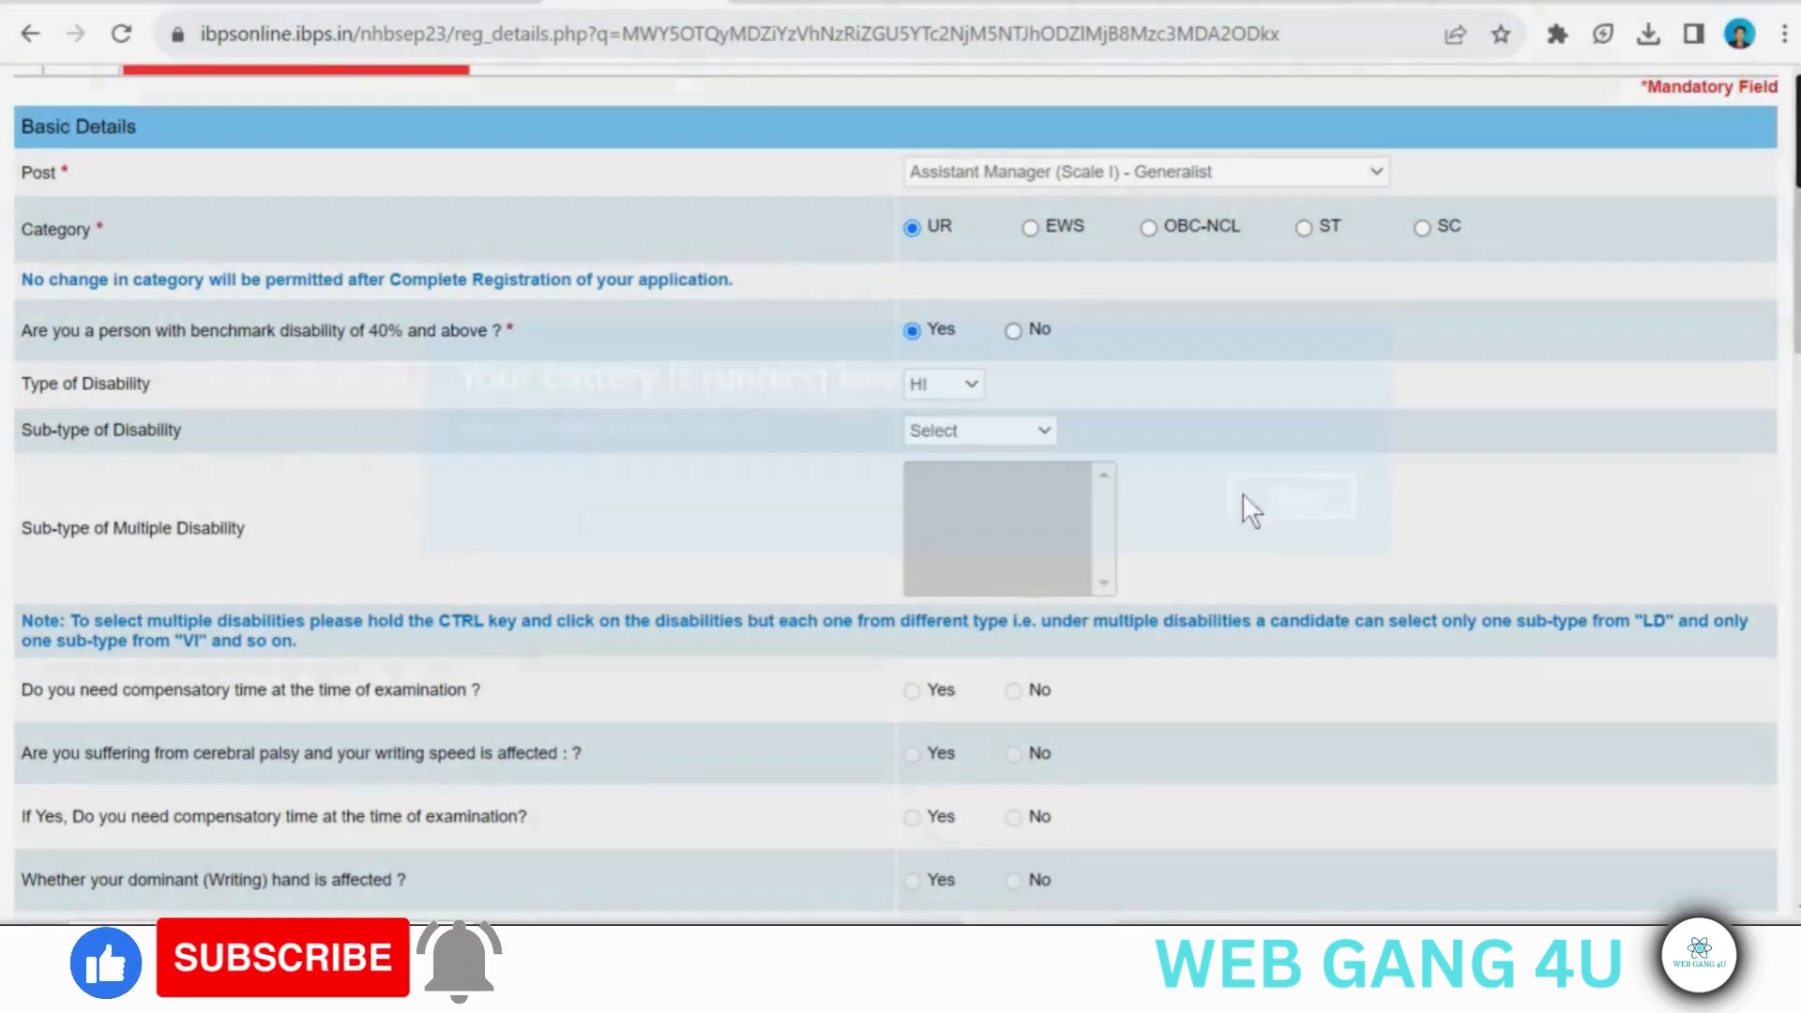
click(968, 432)
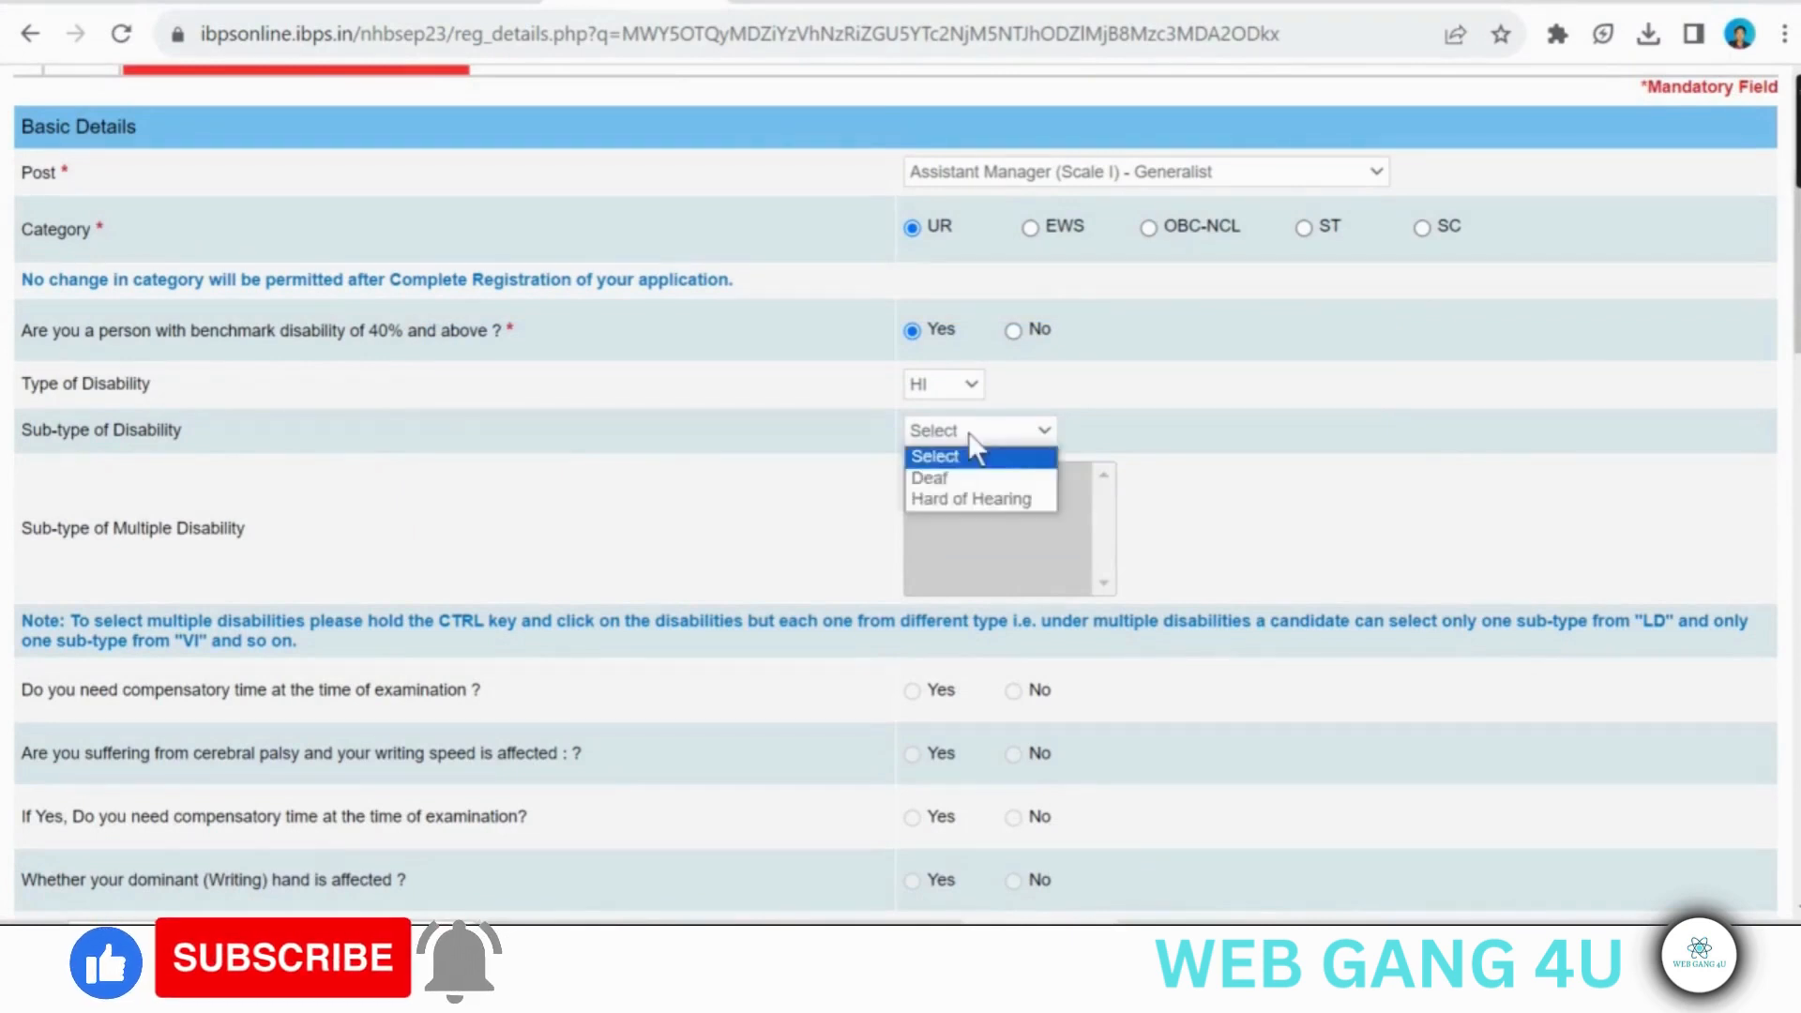
click(948, 480)
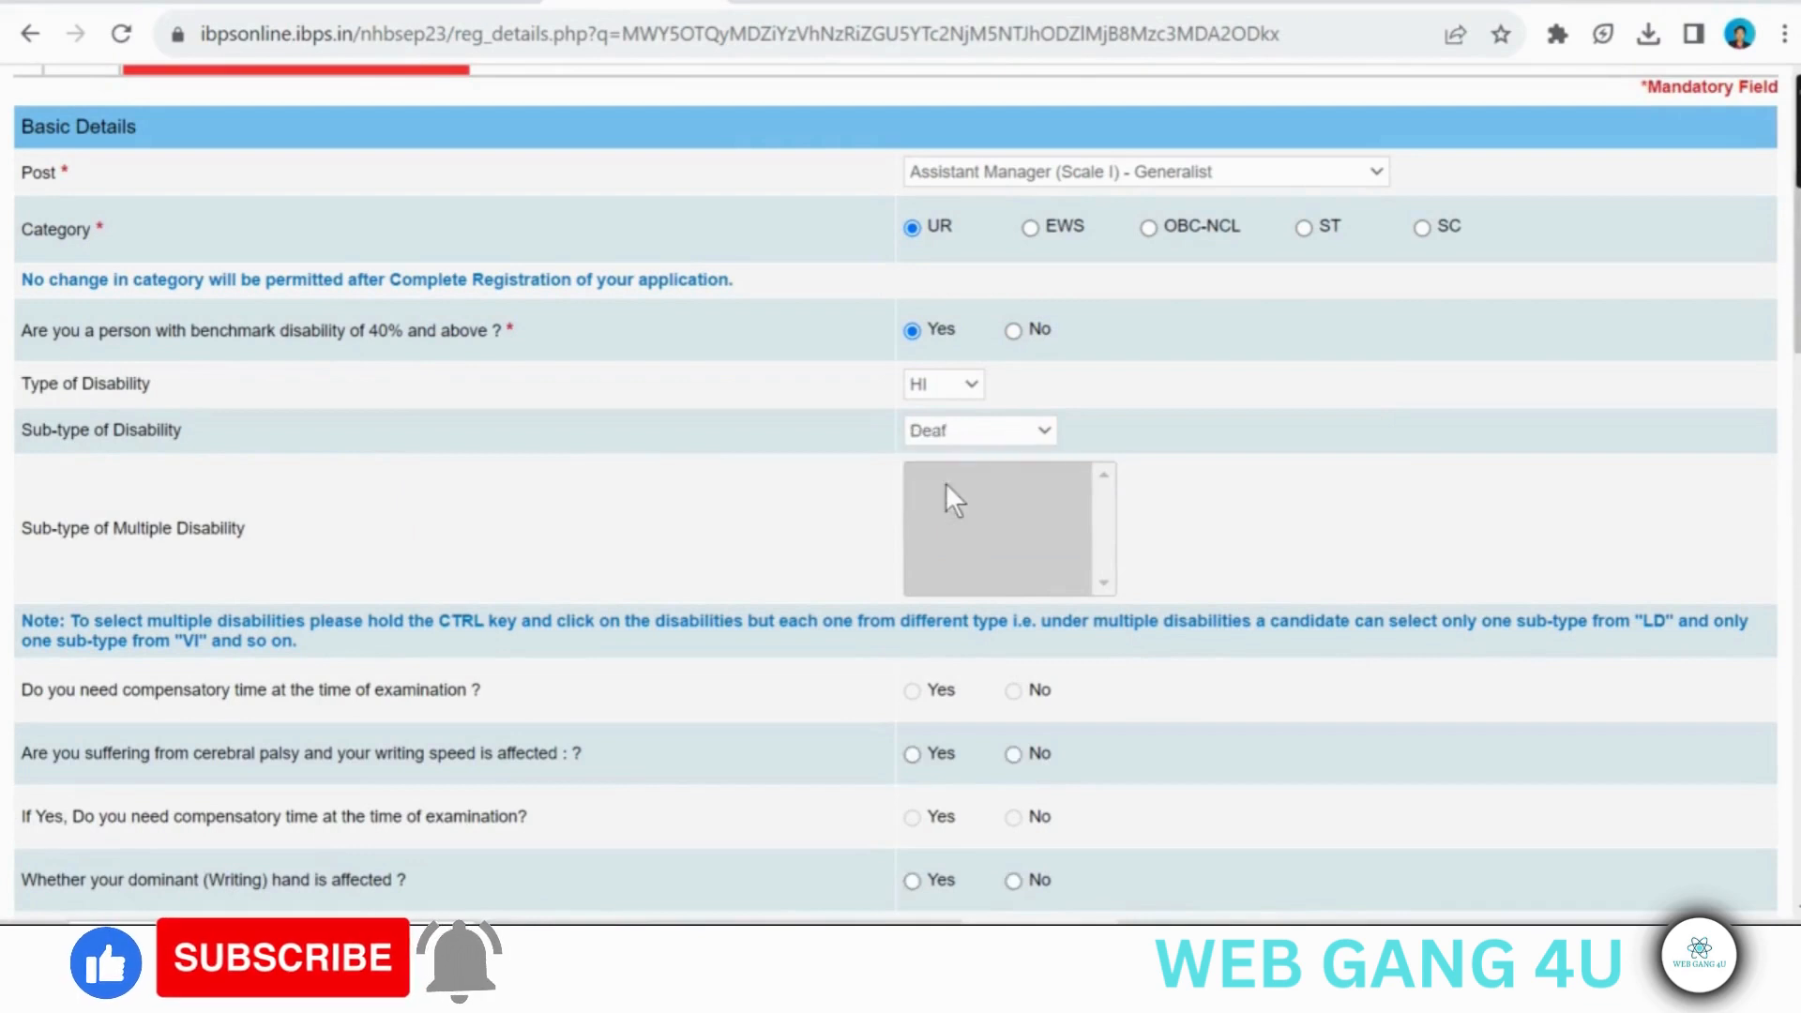
- Answer No to the benchmark disability question and Yes to the RPwD Act question about having difficulty in writing
click(1008, 330)
scroll(1006, 330, down, 4)
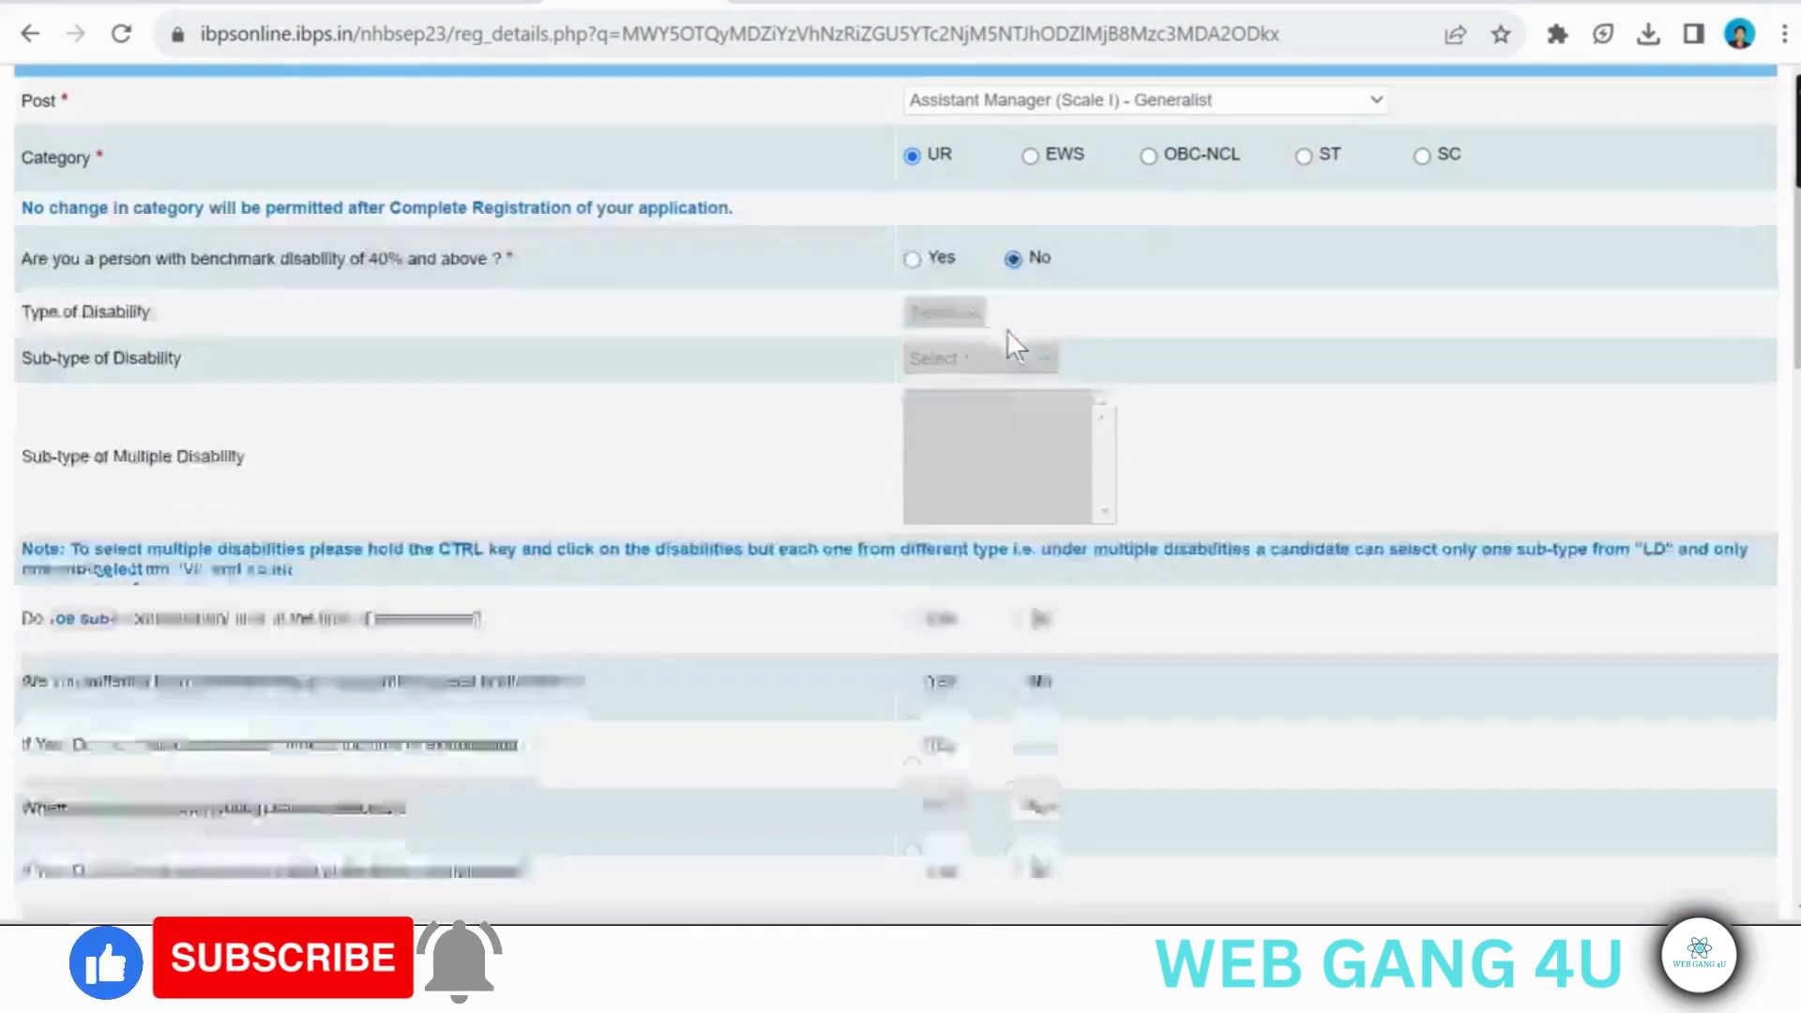
scroll(1006, 329, down, 4)
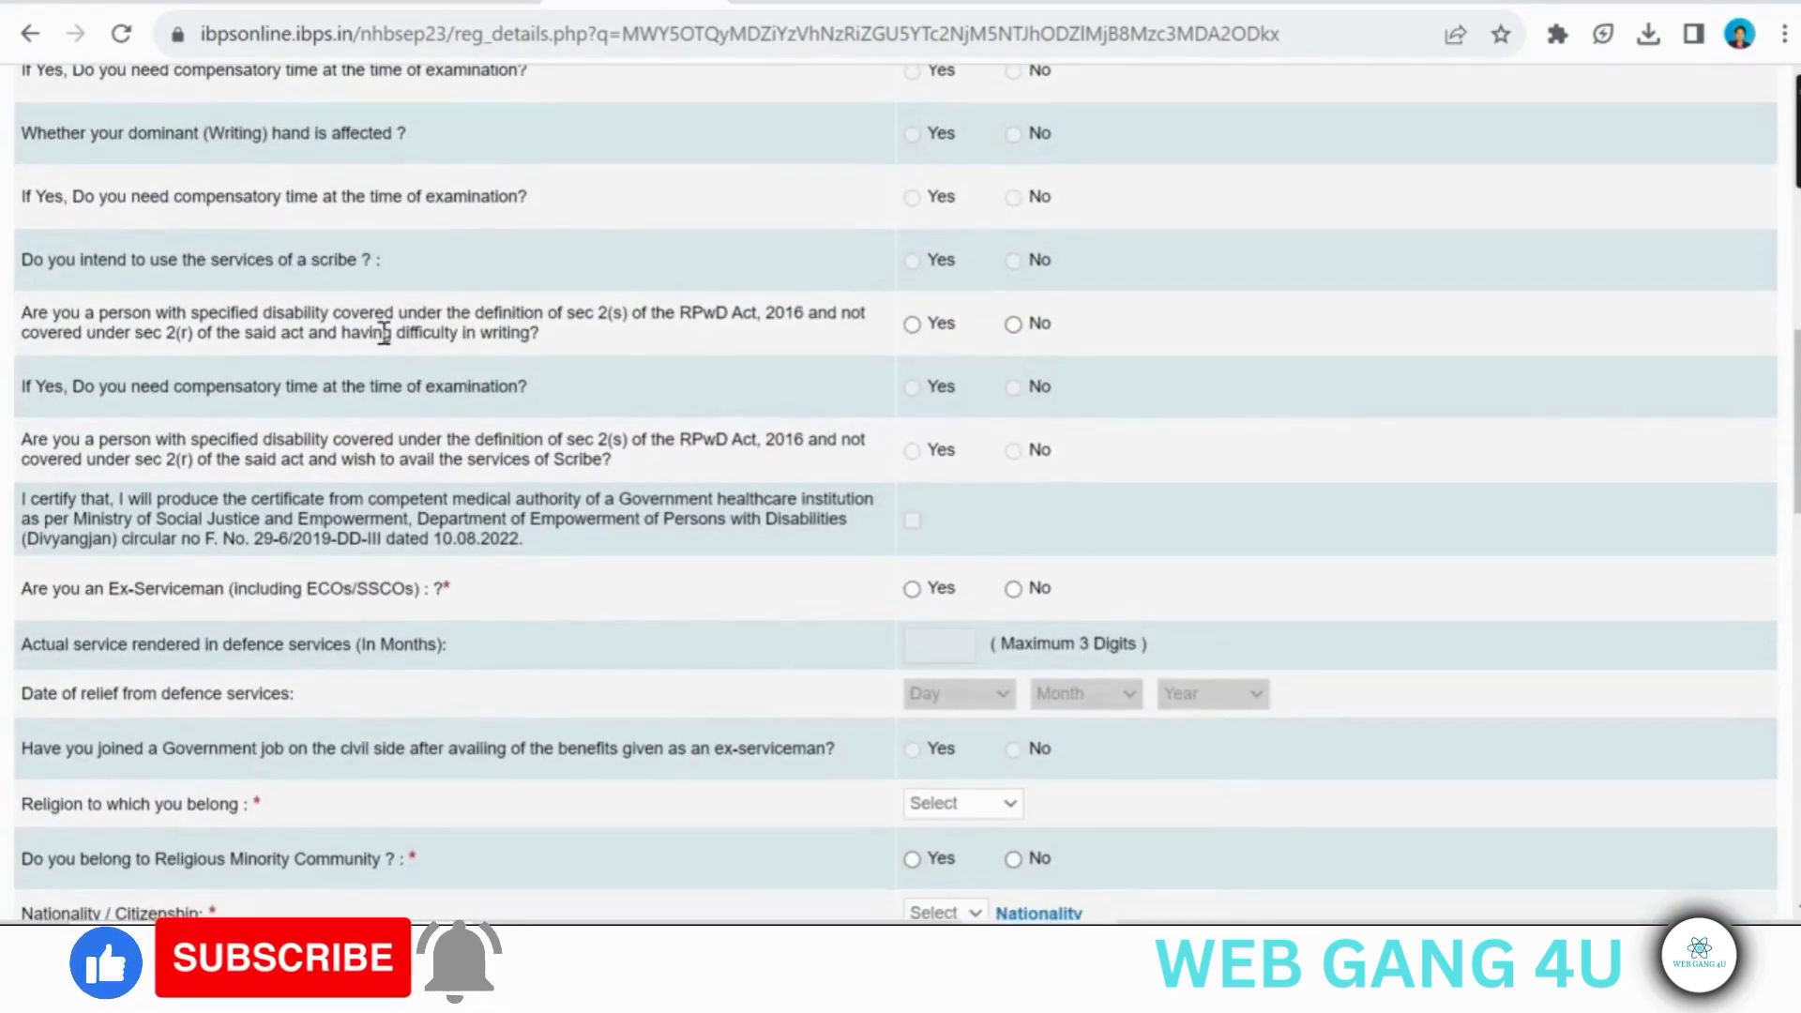
click(910, 326)
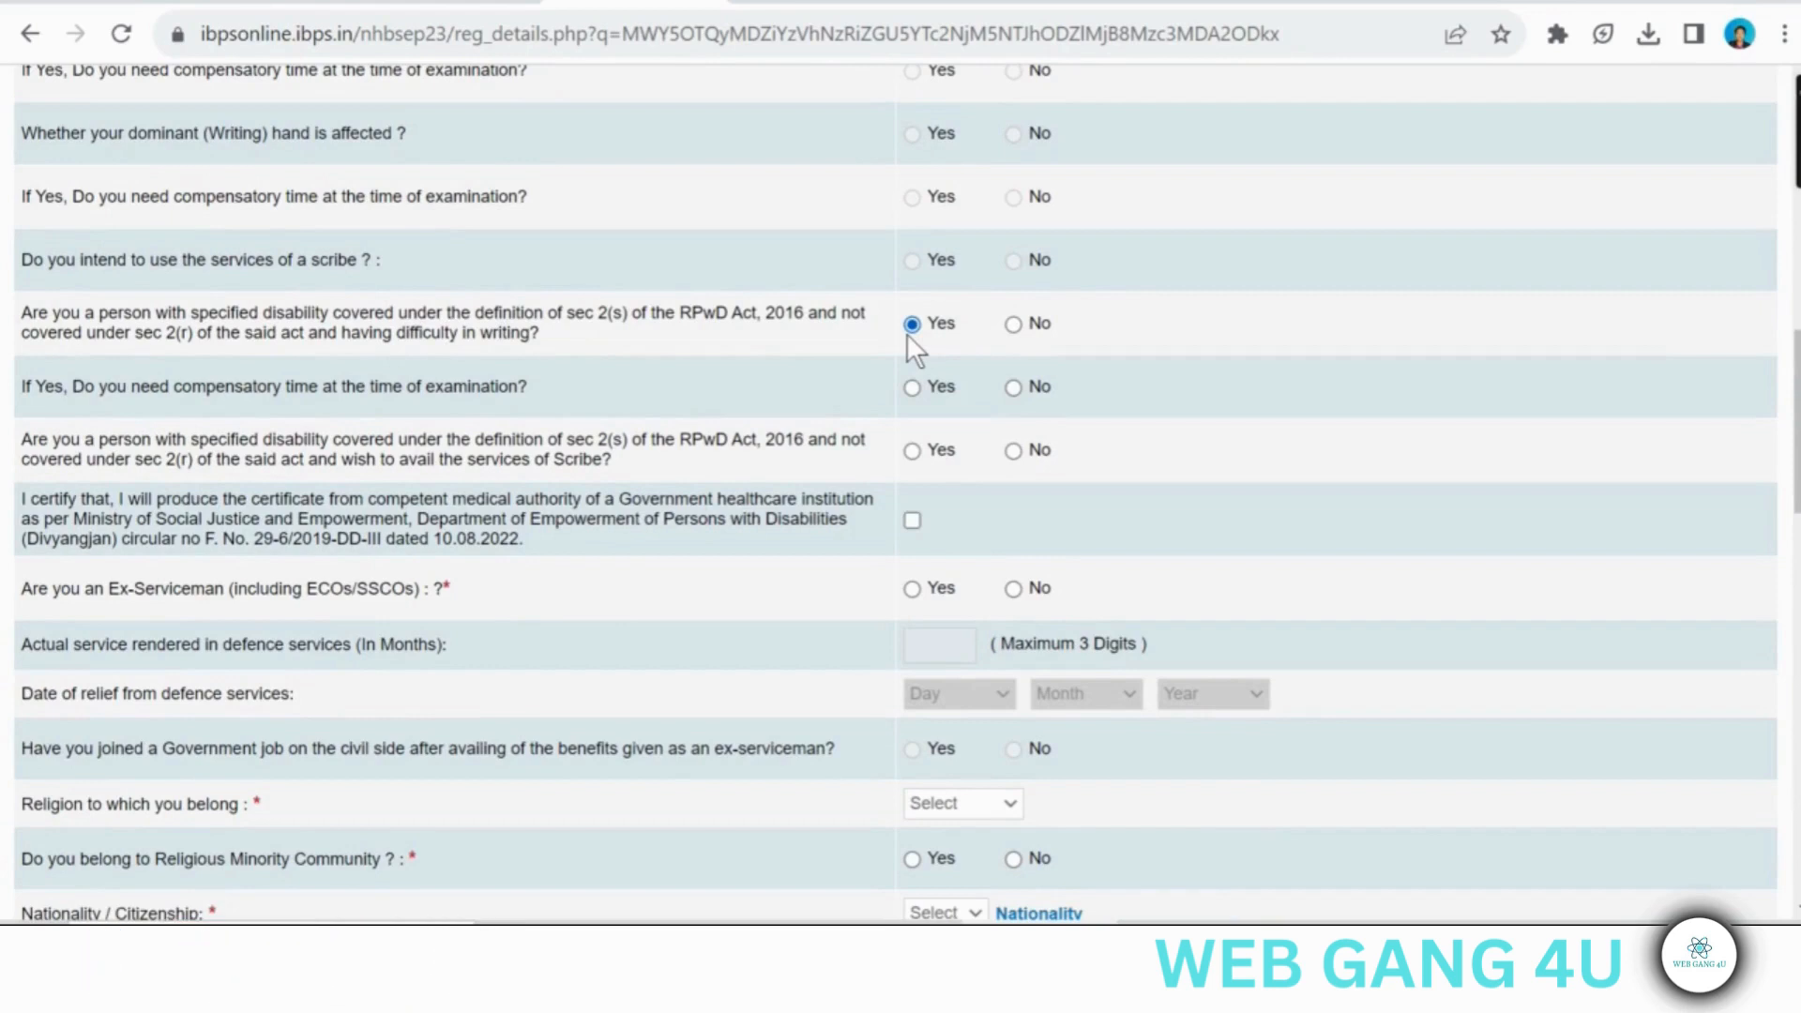
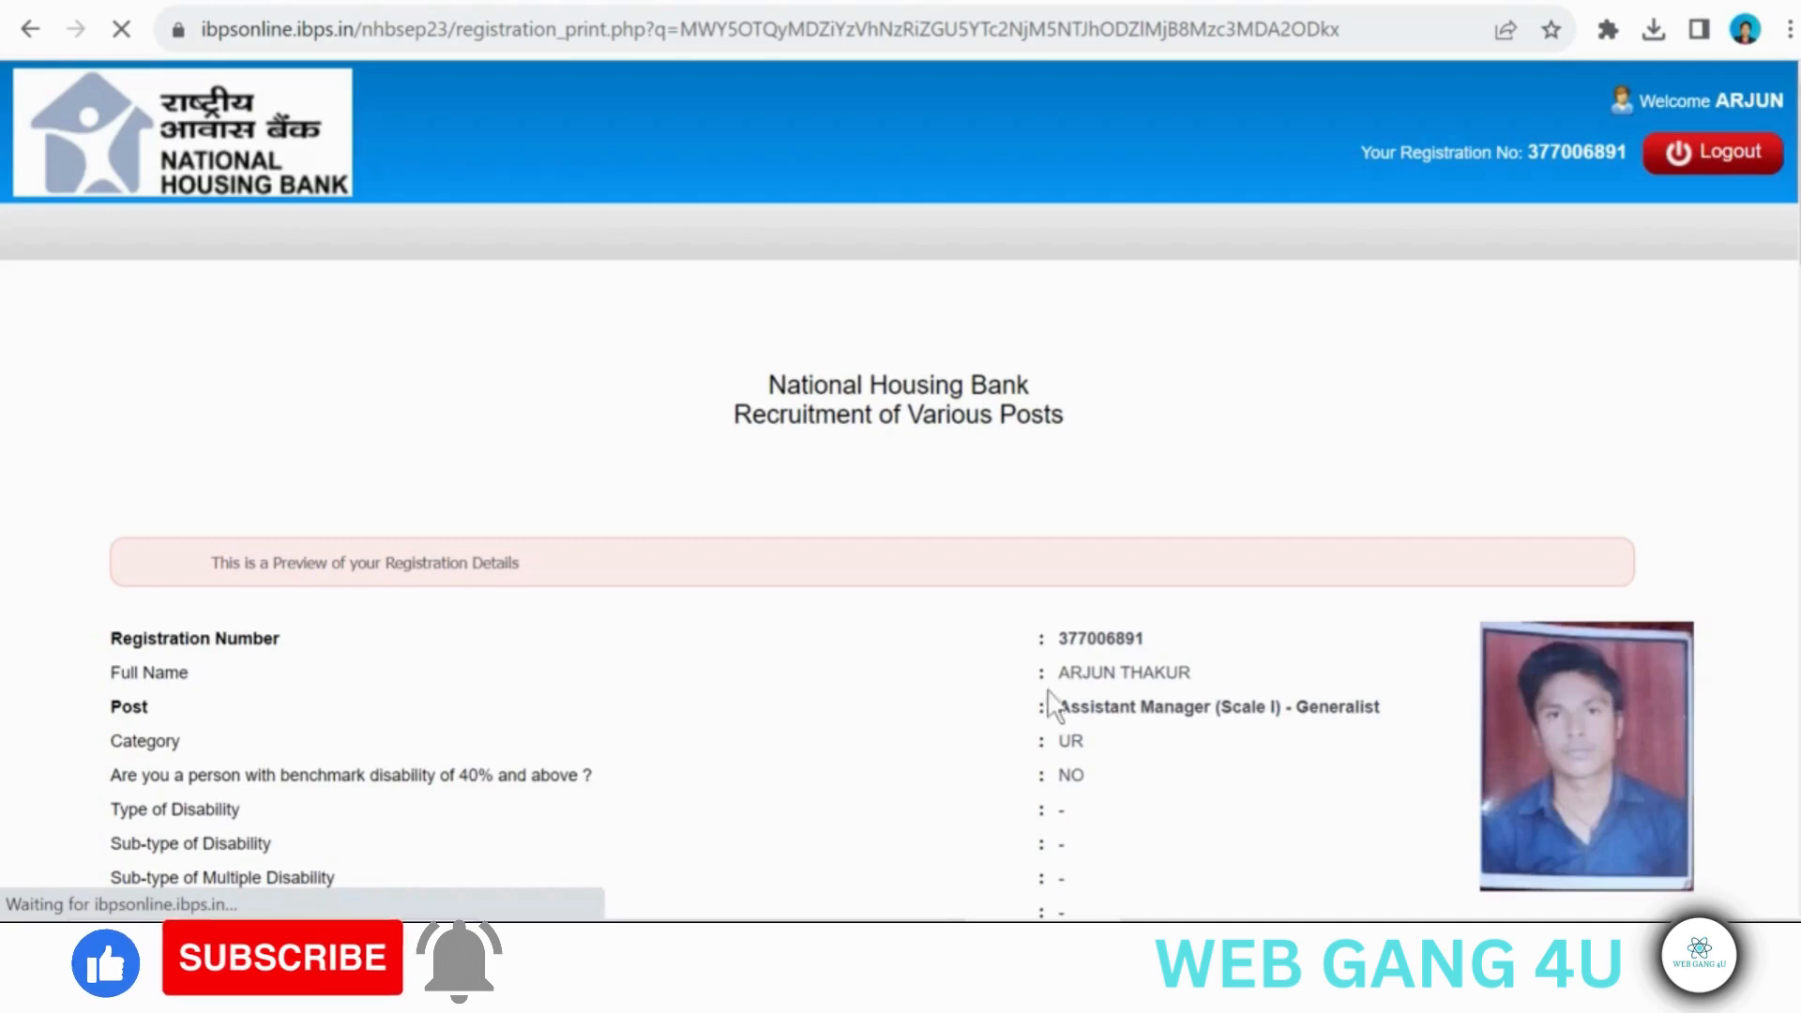
- Agree to the declaration in the registration preview and complete the registration, accepting both confirmation prompts
scroll(1054, 703, down, 20)
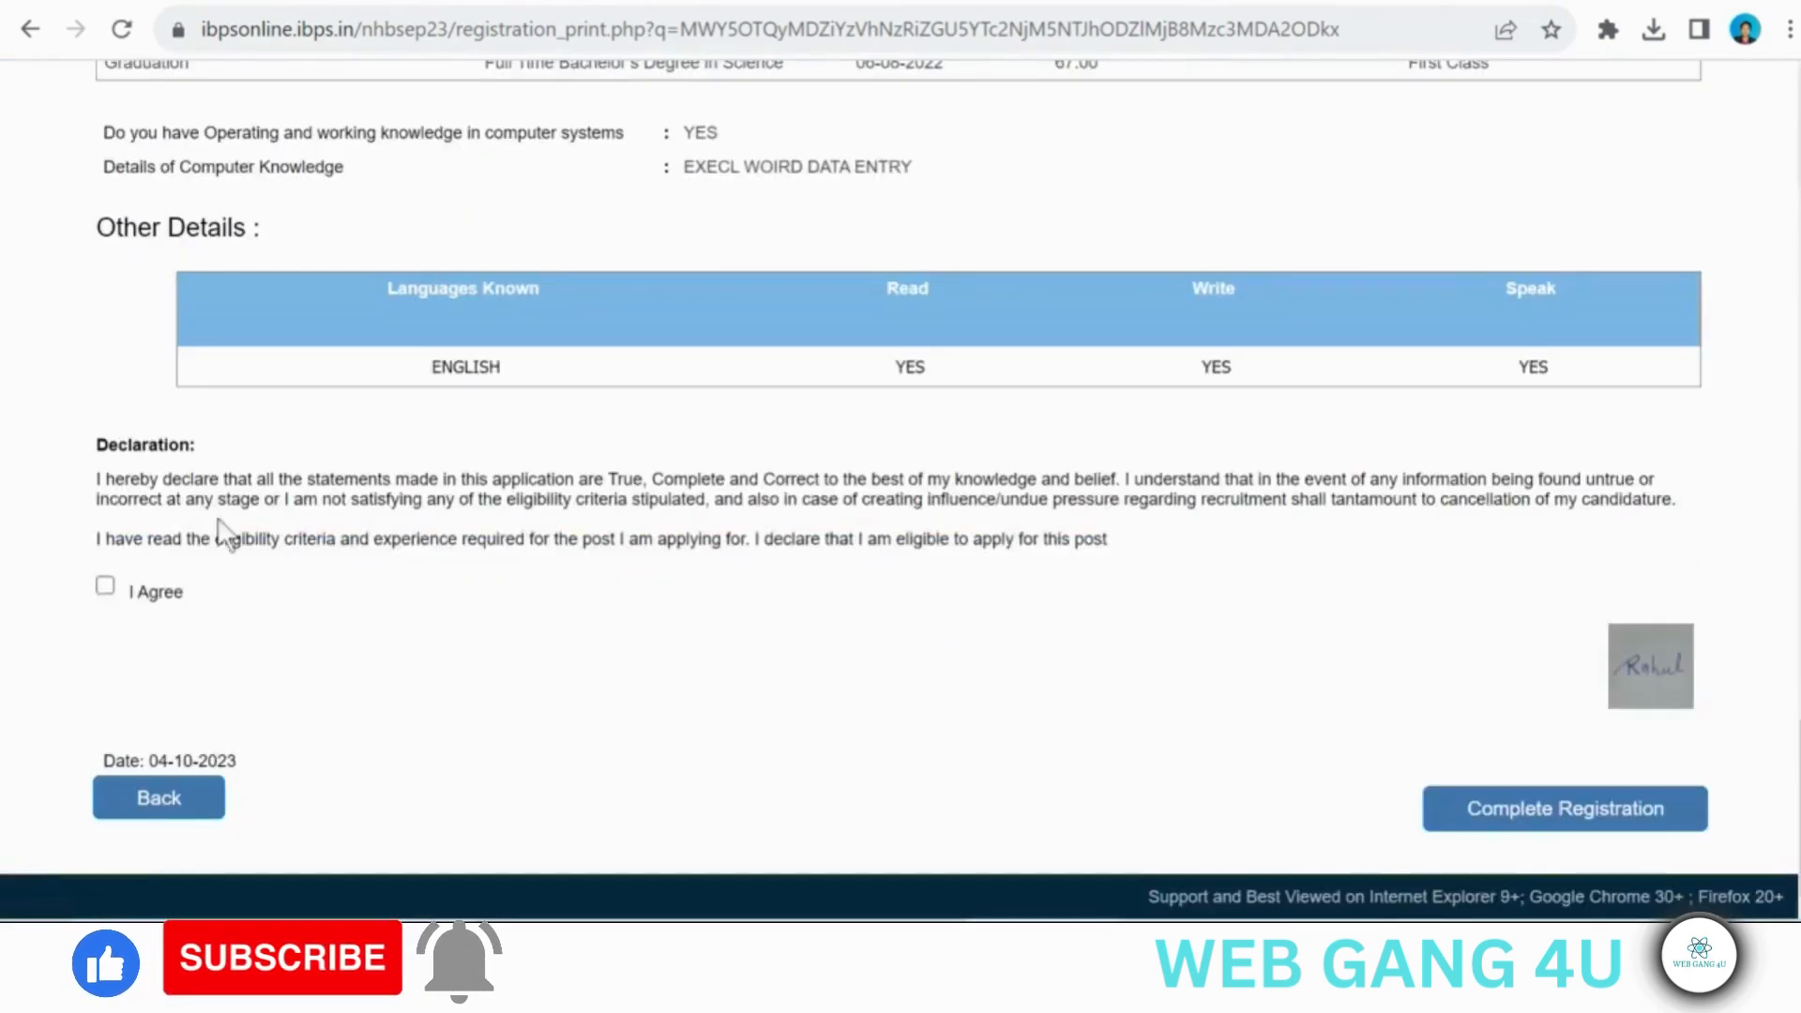
click(102, 588)
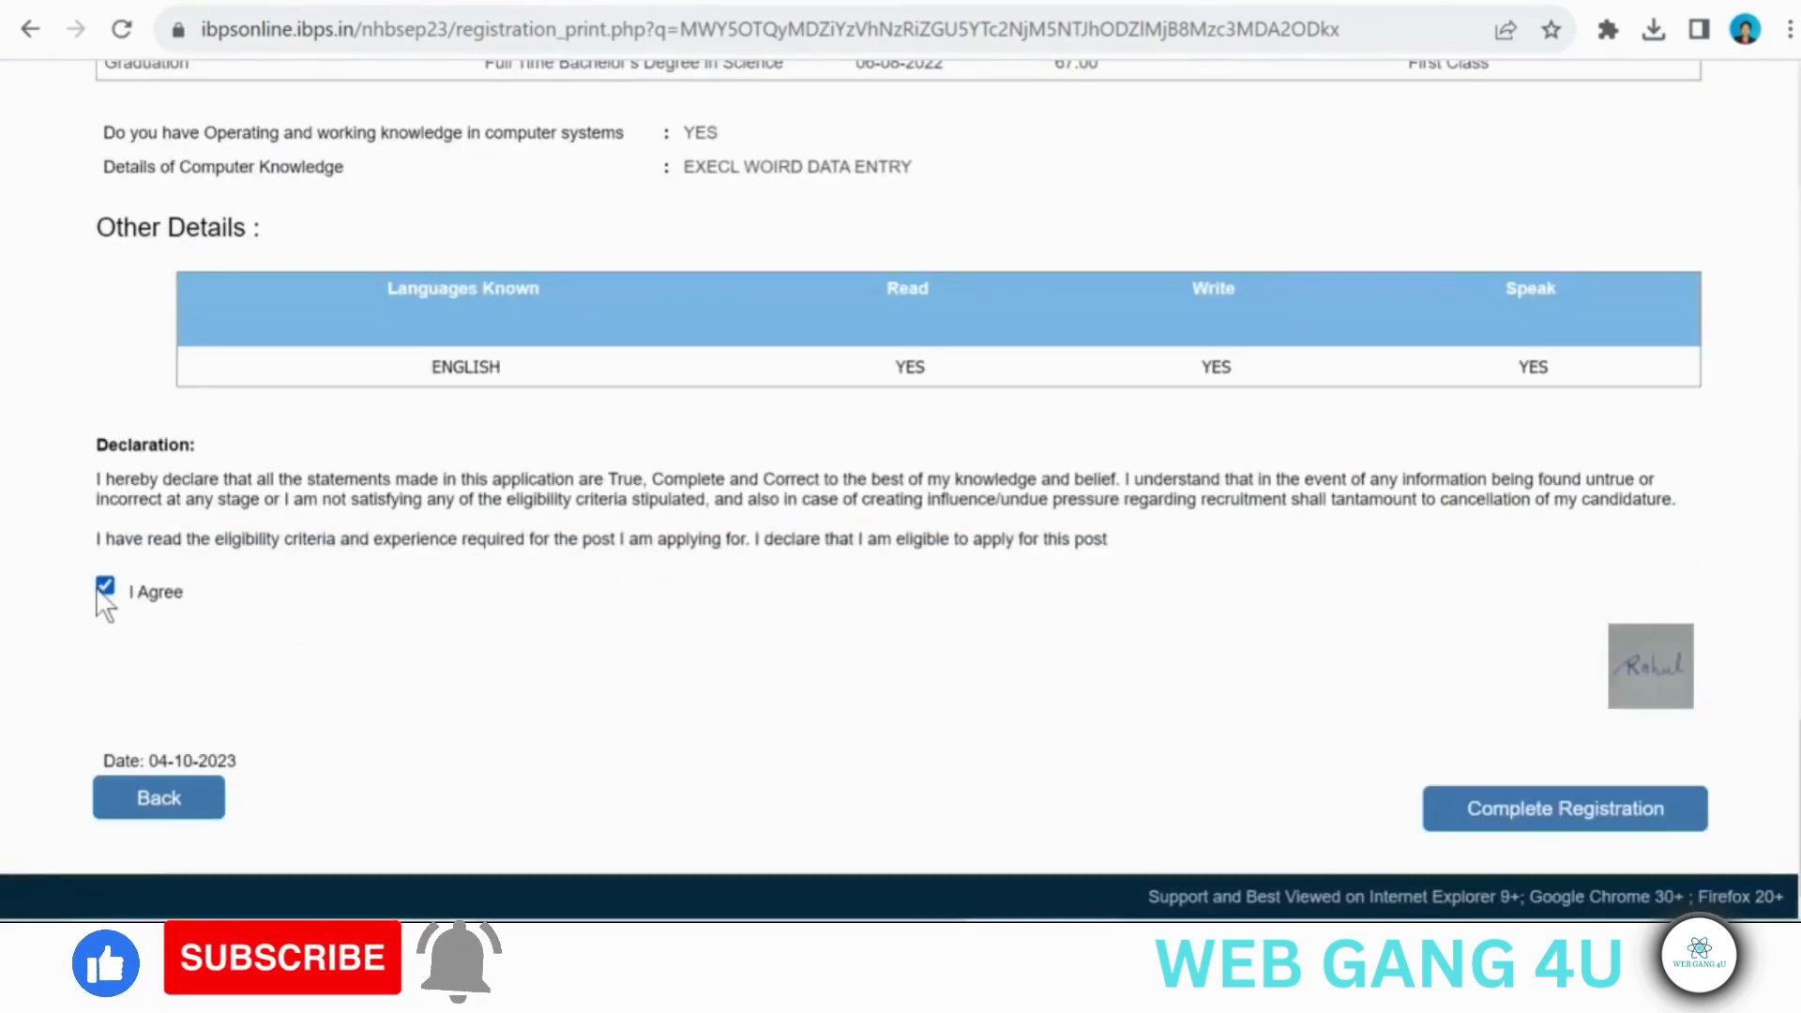
click(1491, 812)
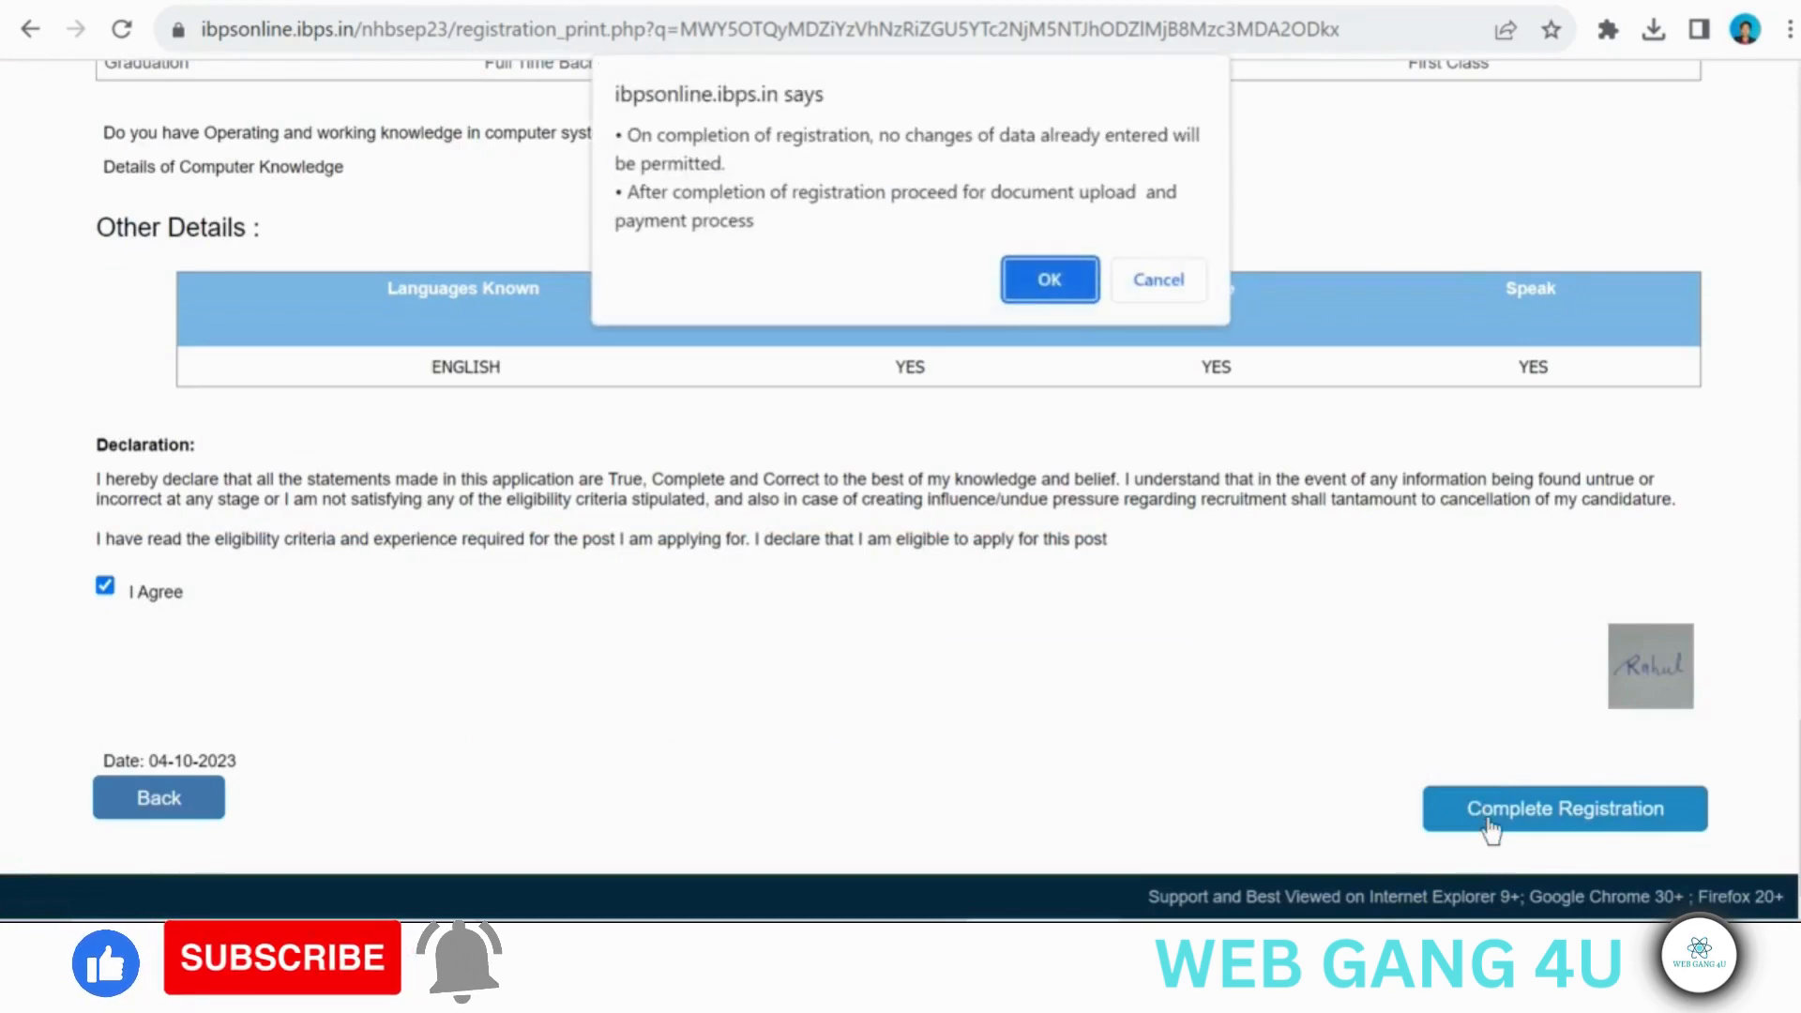
click(1032, 276)
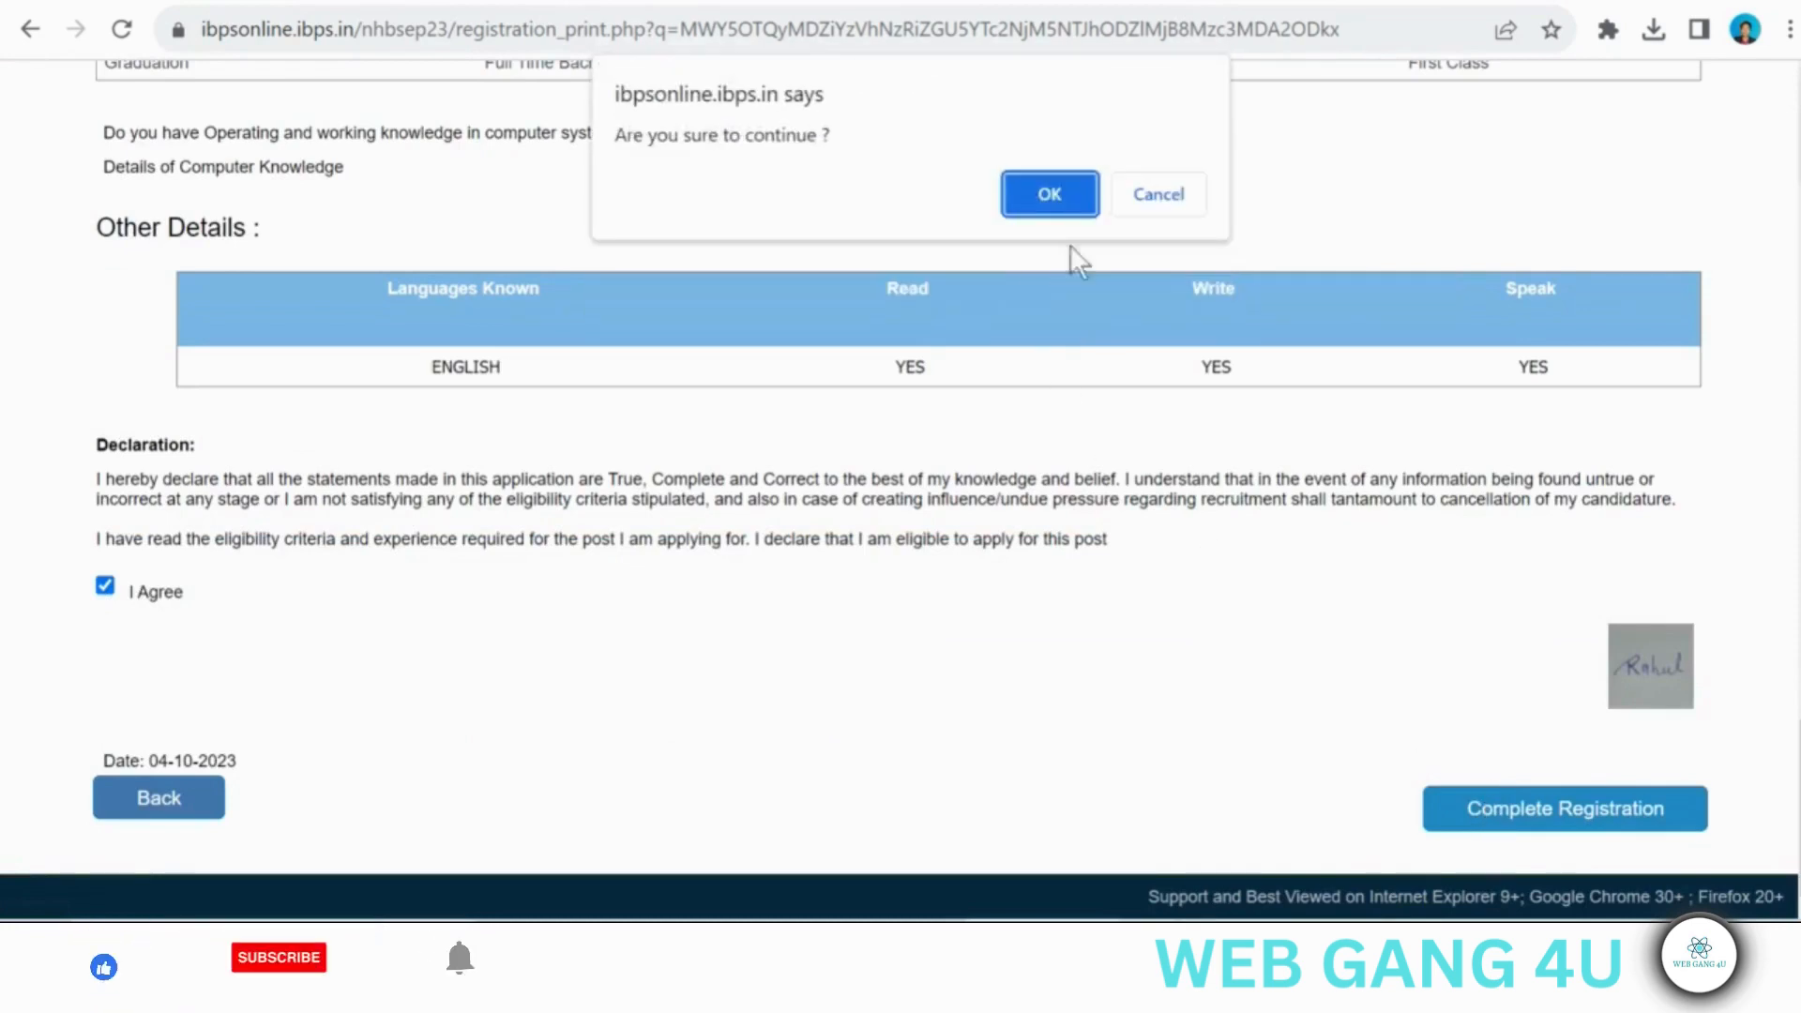
click(1047, 195)
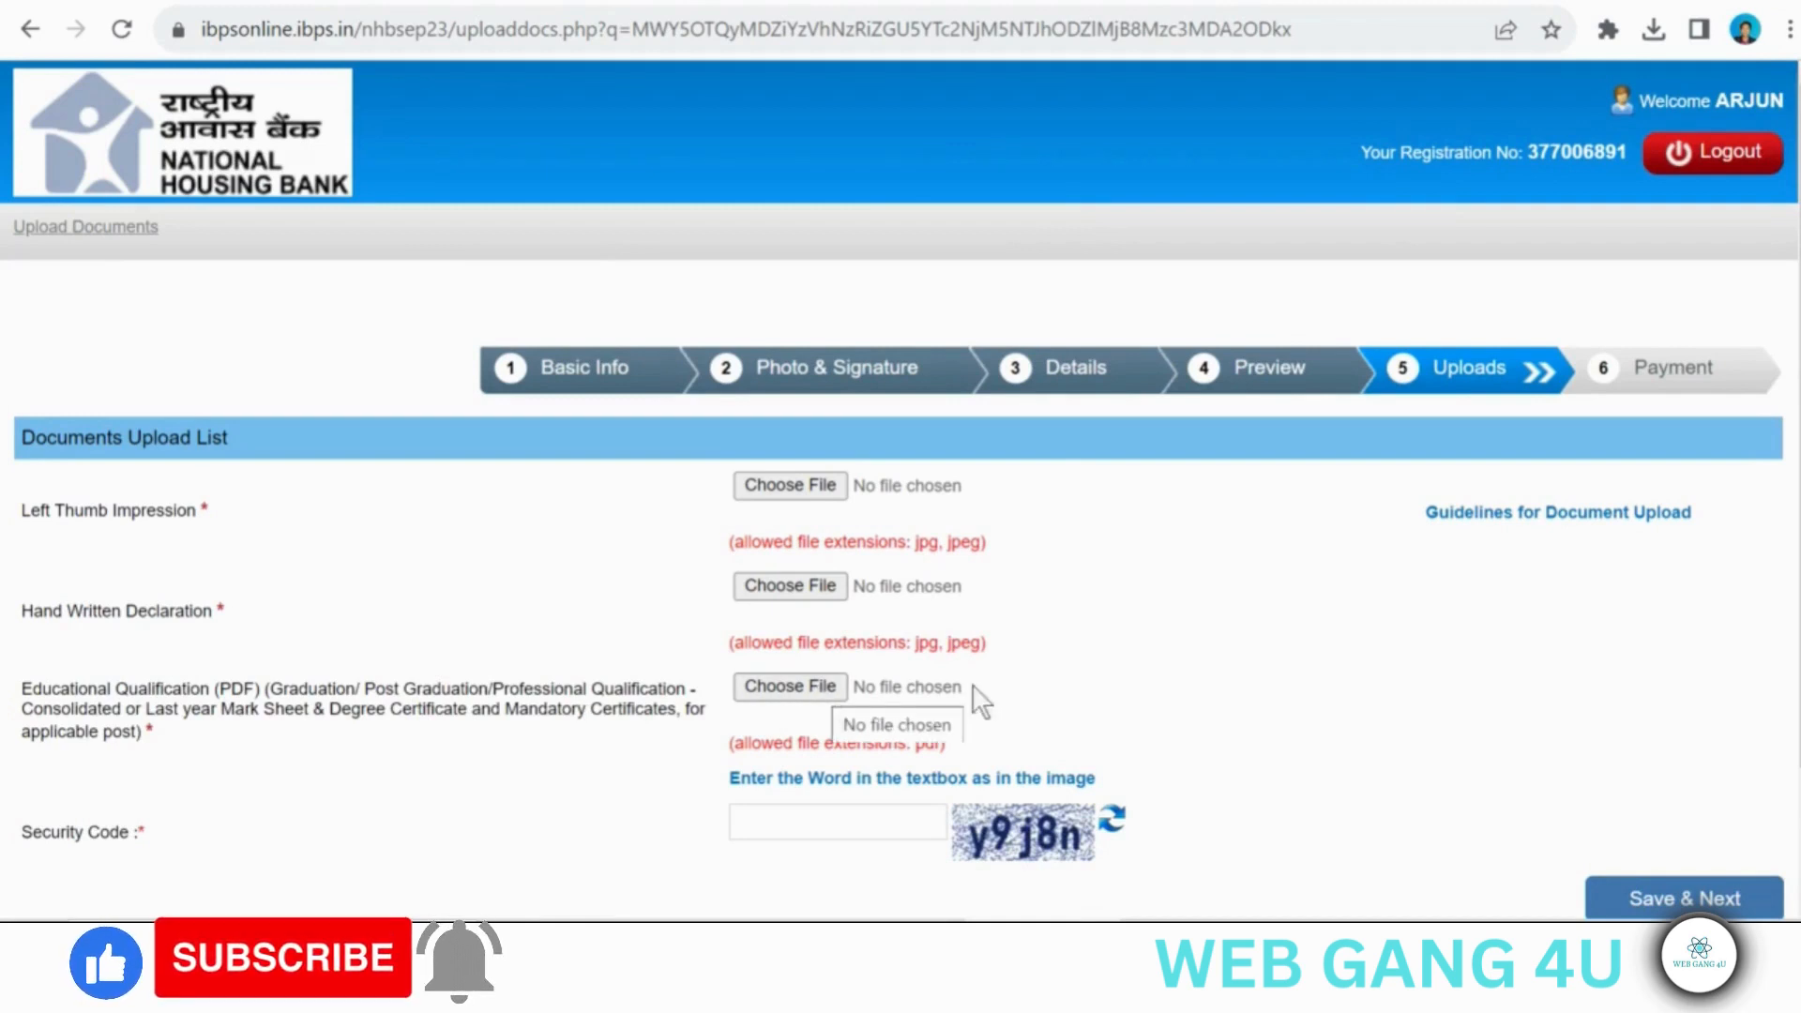
- Read the document upload guidelines for photo, signature, thumb impression and scanning, and highlight the handwritten declaration text in the NHB recruitment advertisement
click(1541, 530)
scroll(916, 635, down, 6)
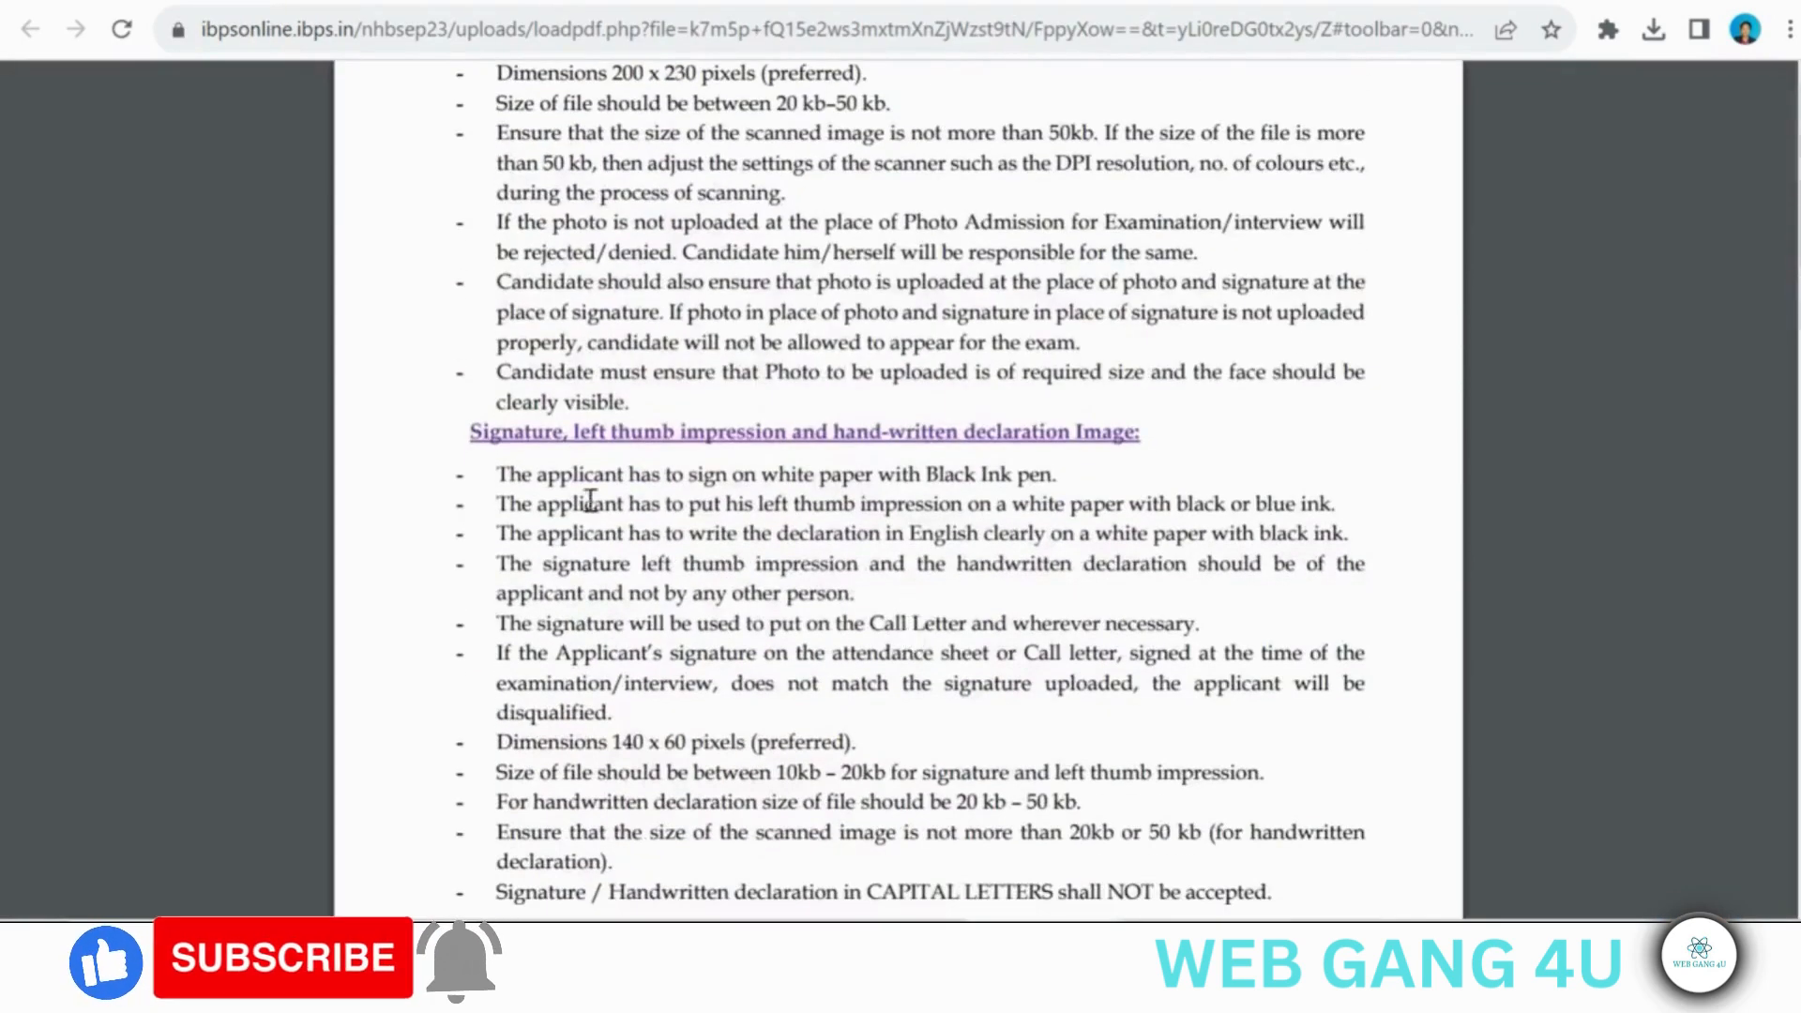
scroll(1080, 563, down, 2)
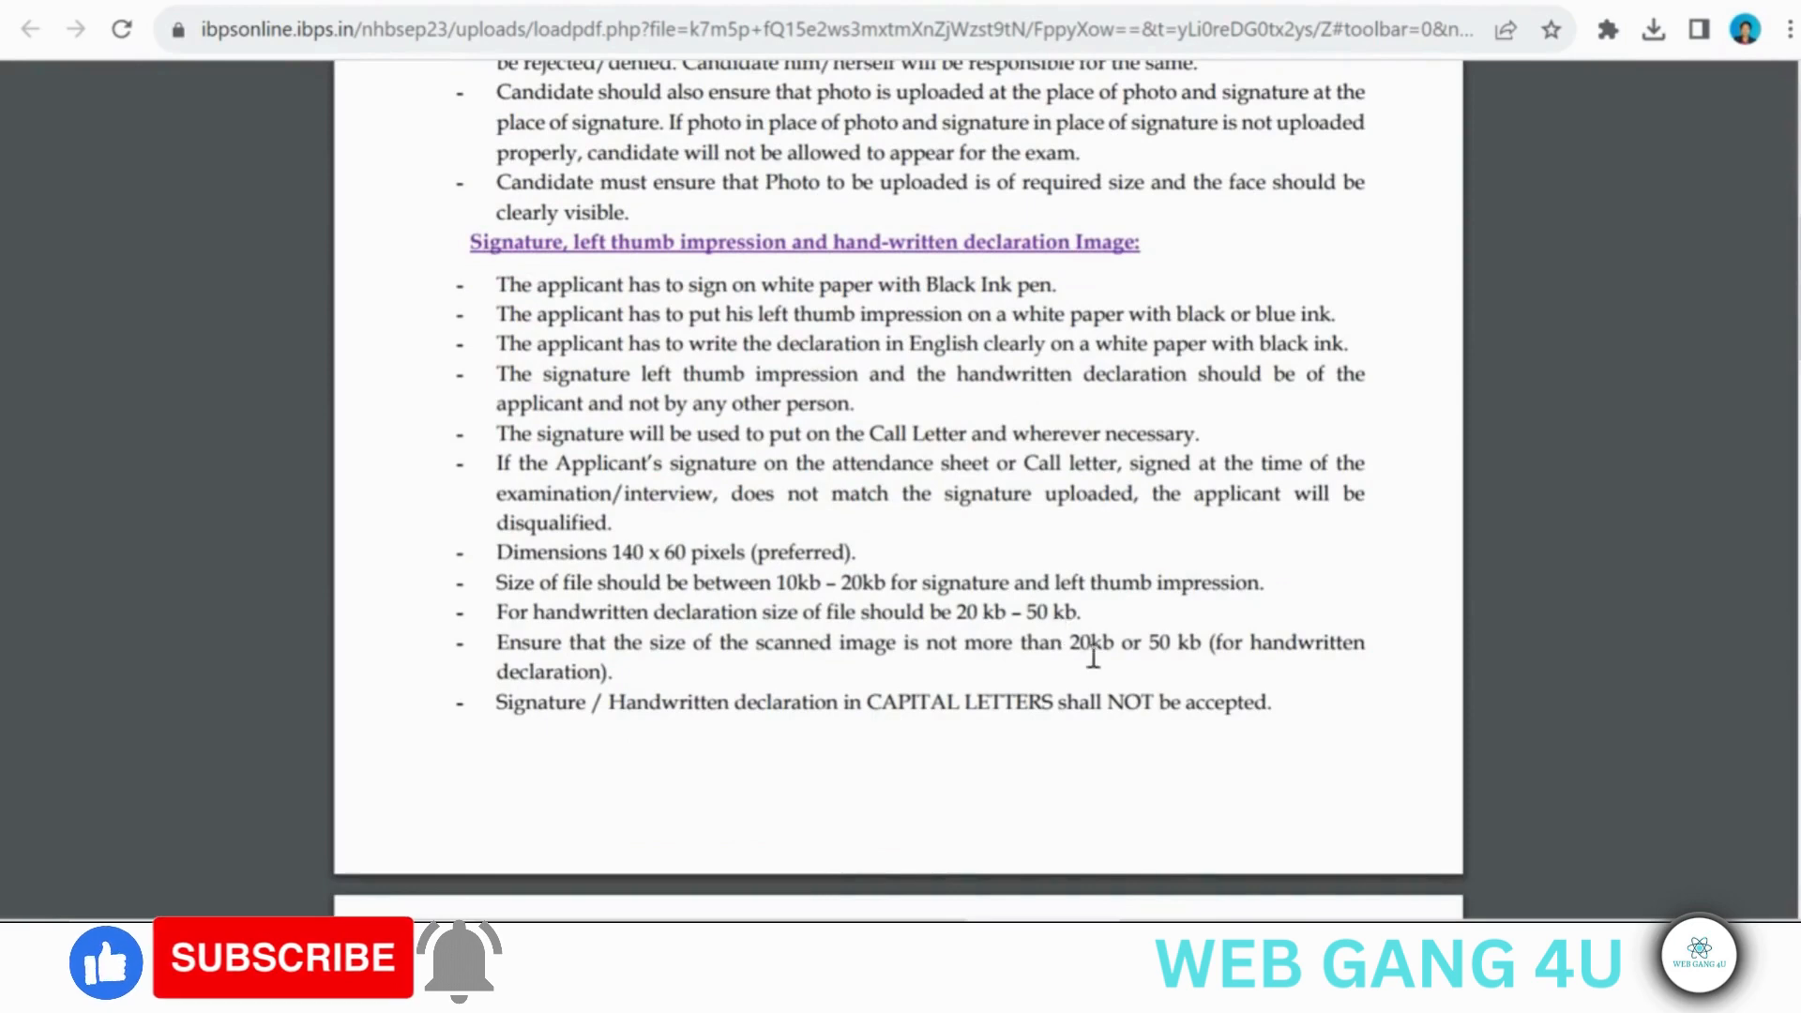
scroll(1037, 753, down, 6)
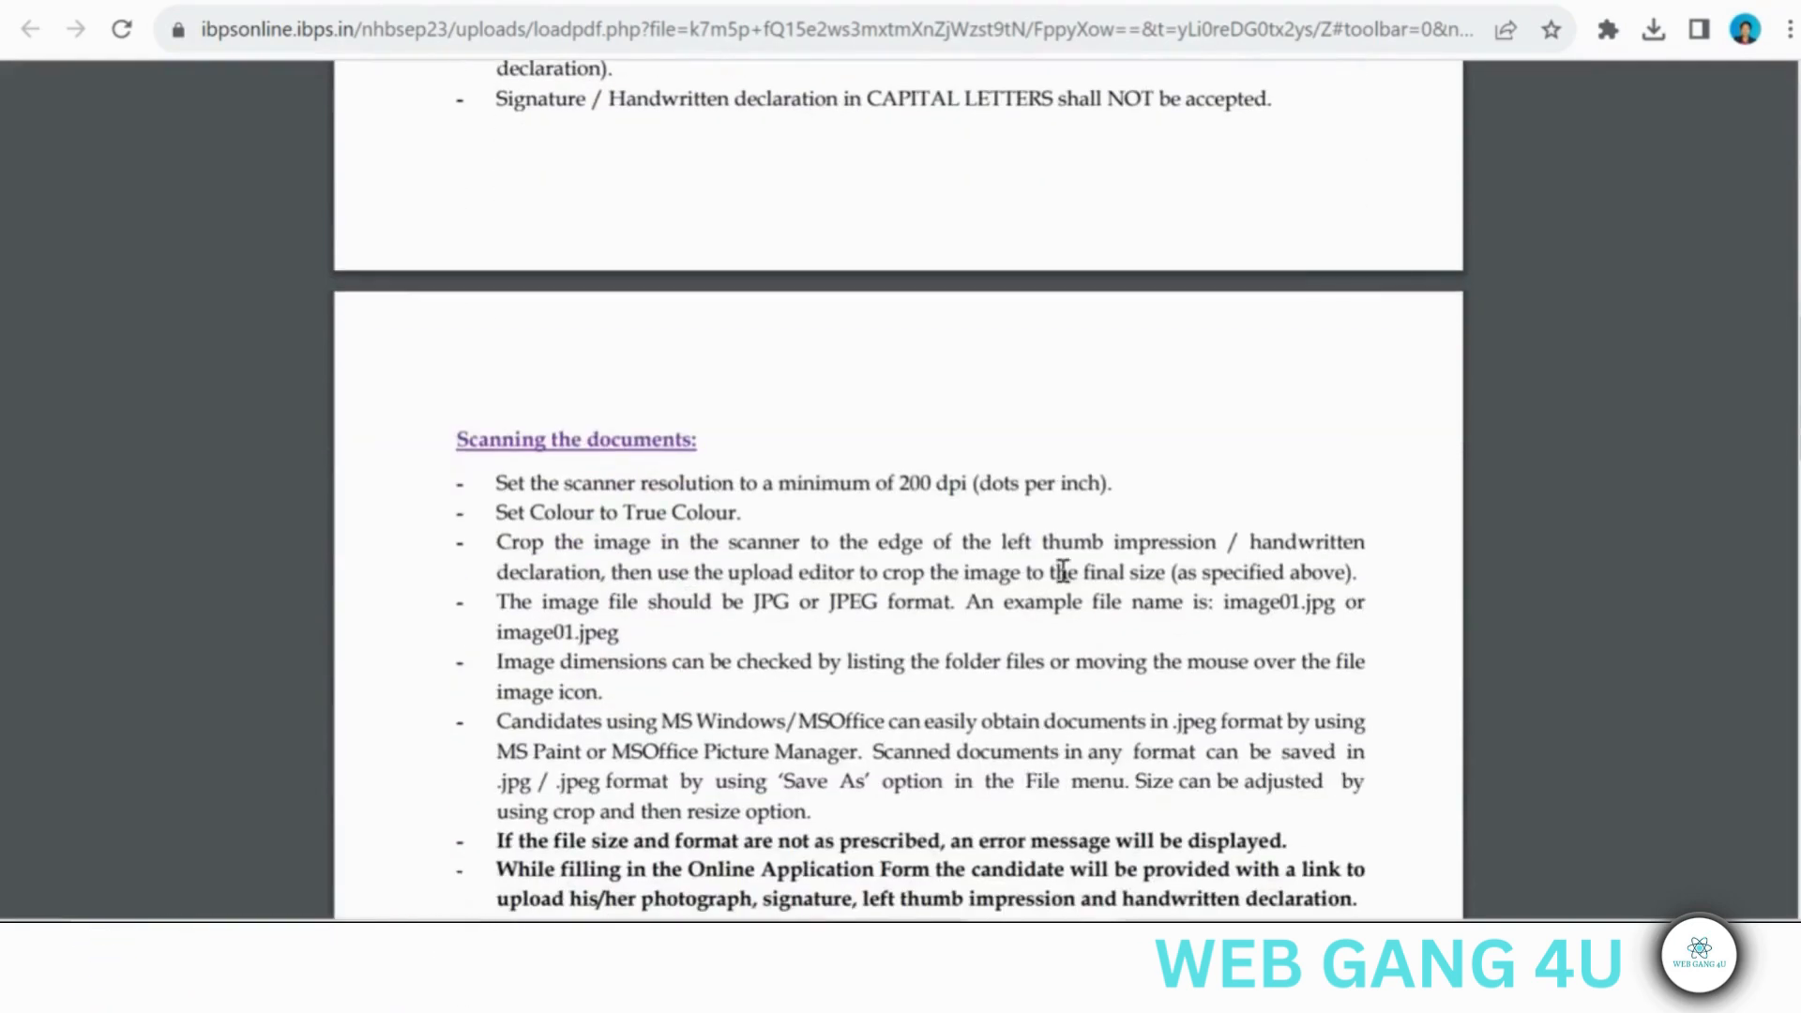
scroll(1070, 573, down, 4)
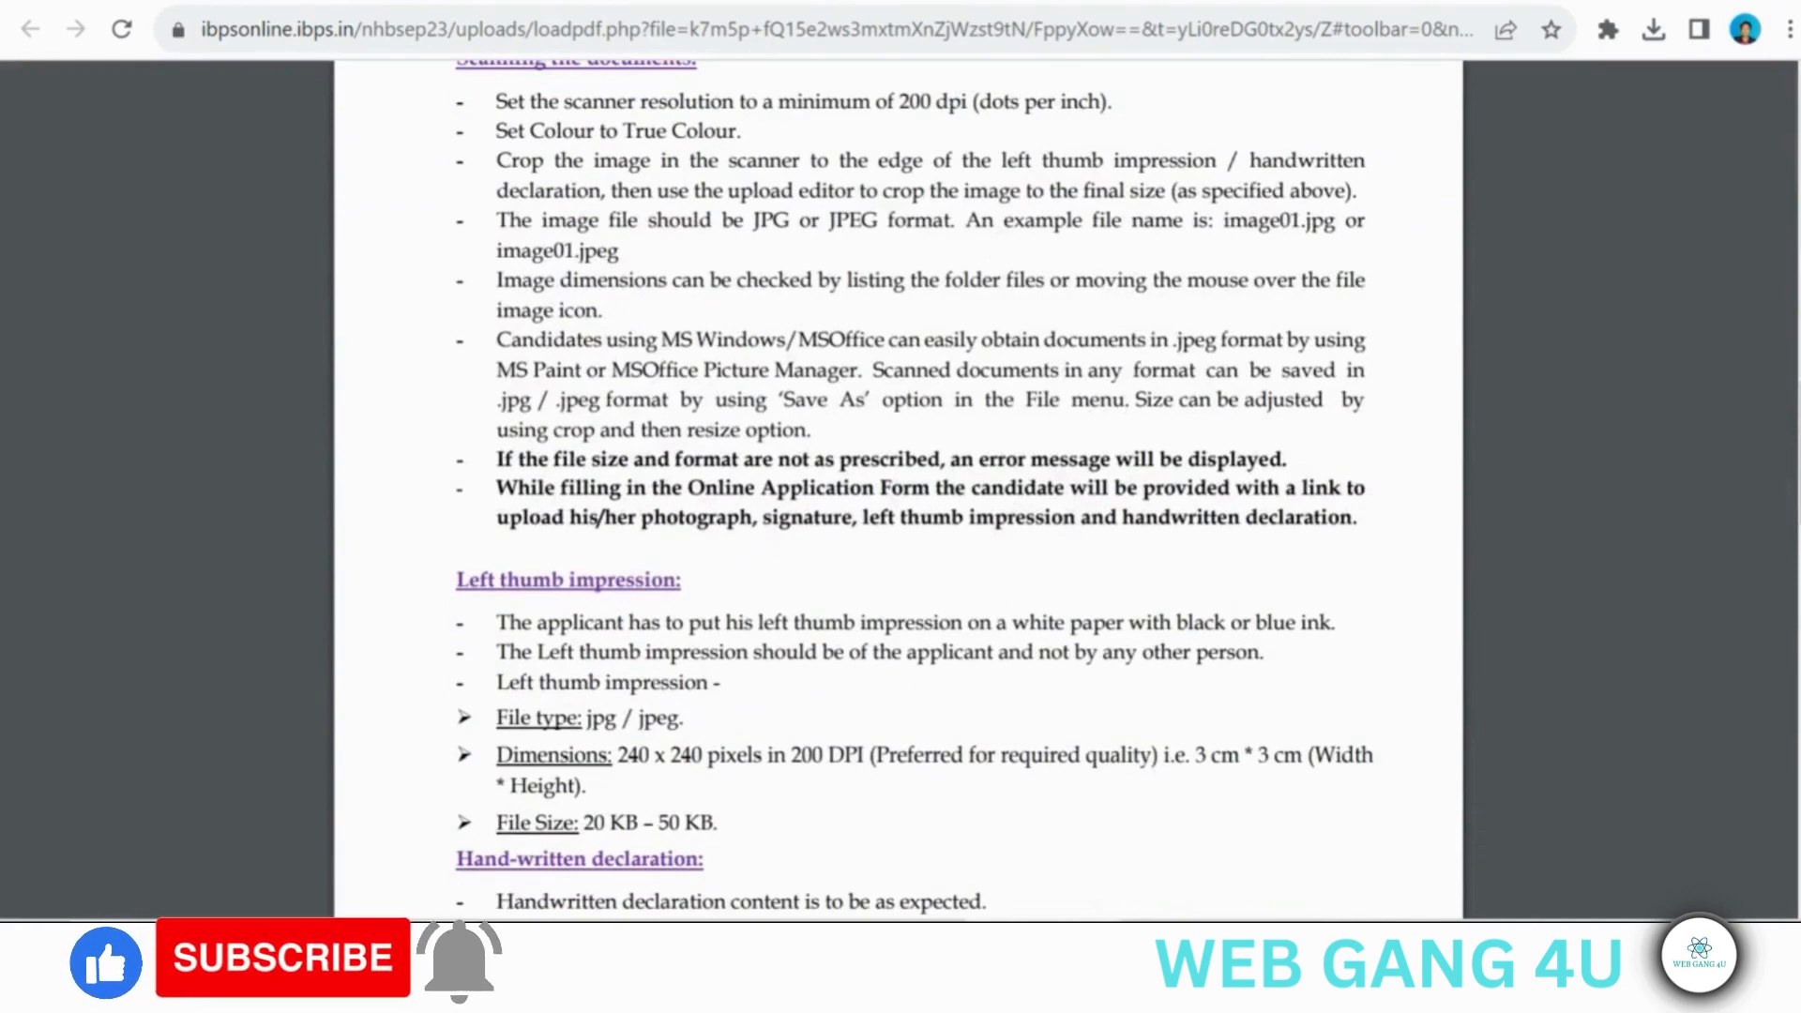
key(ctrl+w)
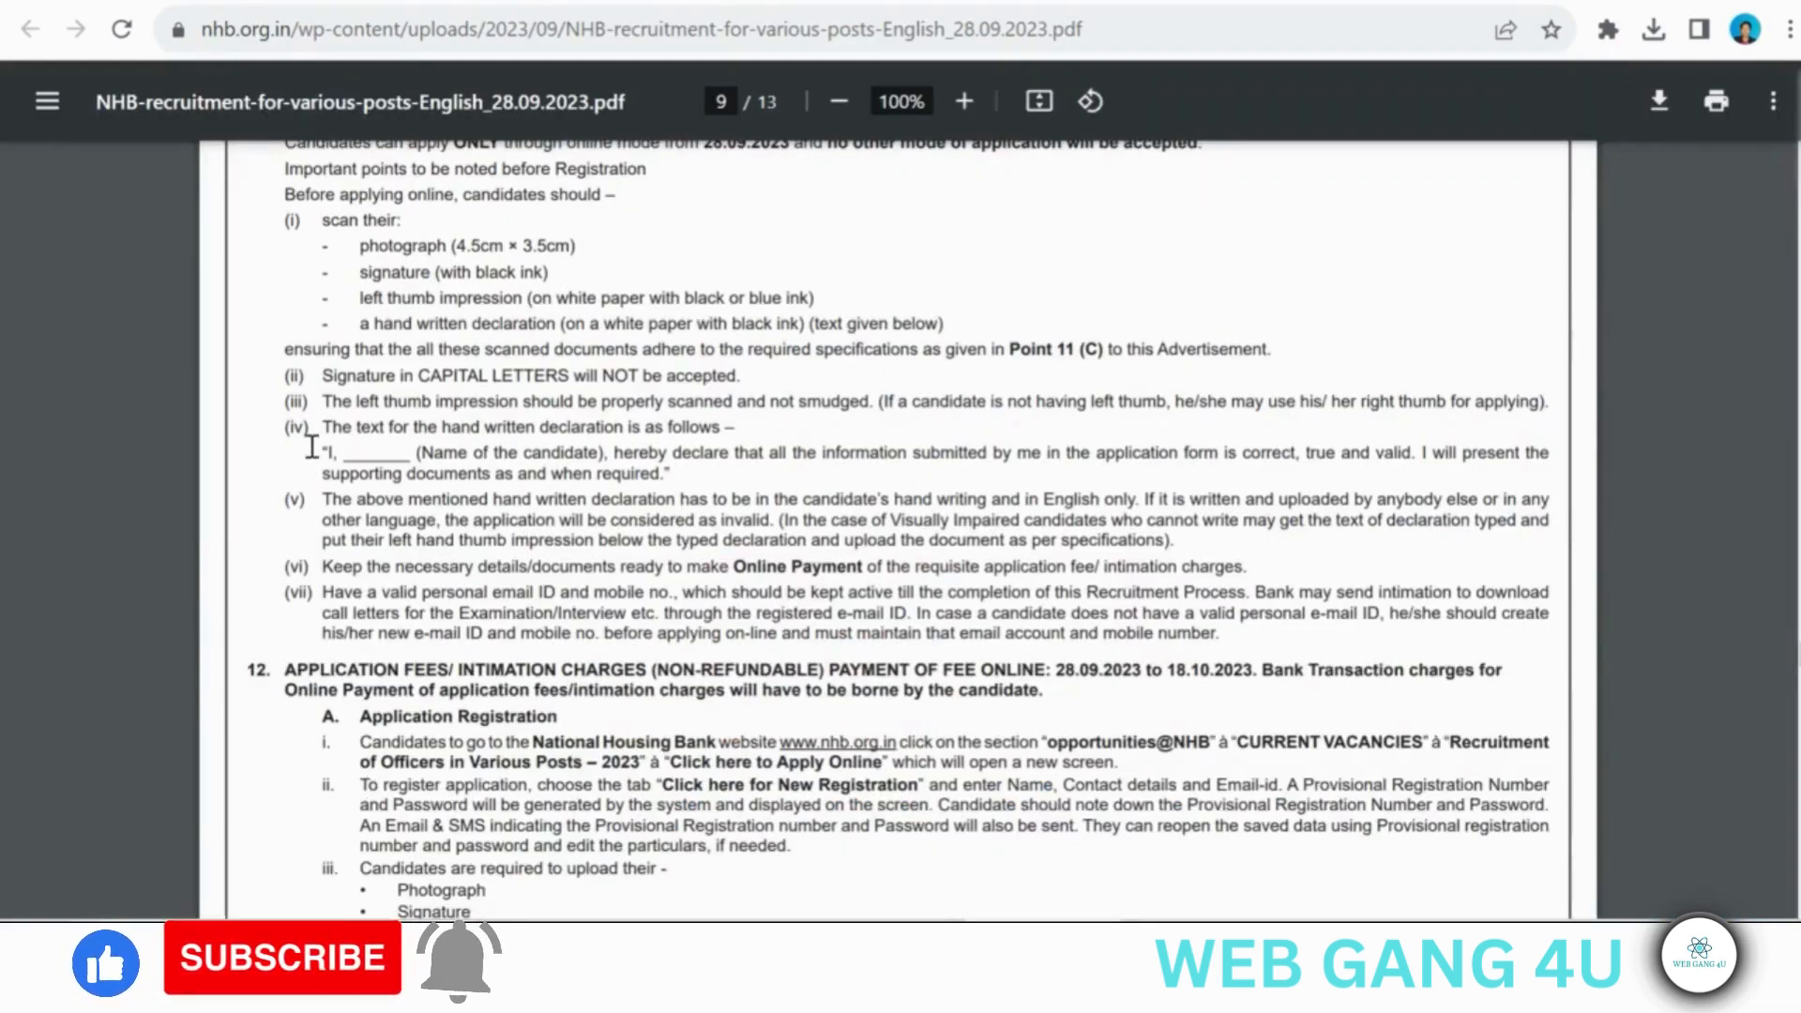
drag(311, 446, 673, 476)
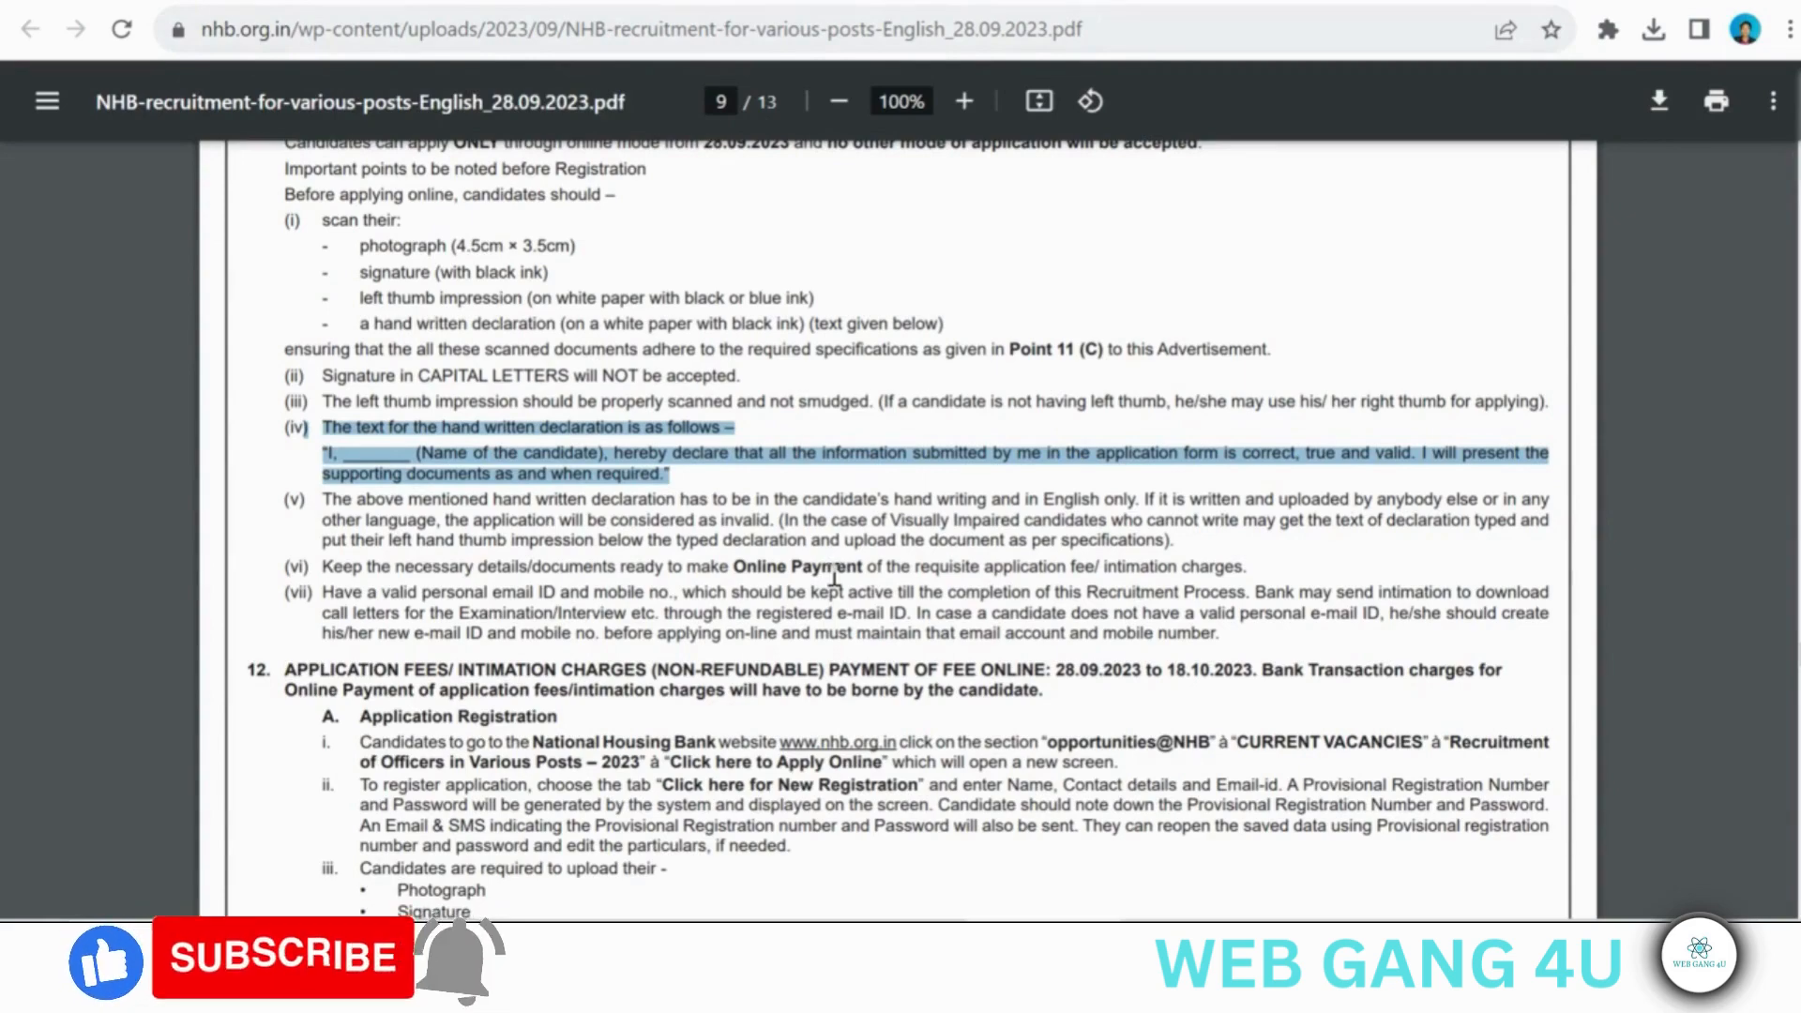
scroll(834, 577, up, 15)
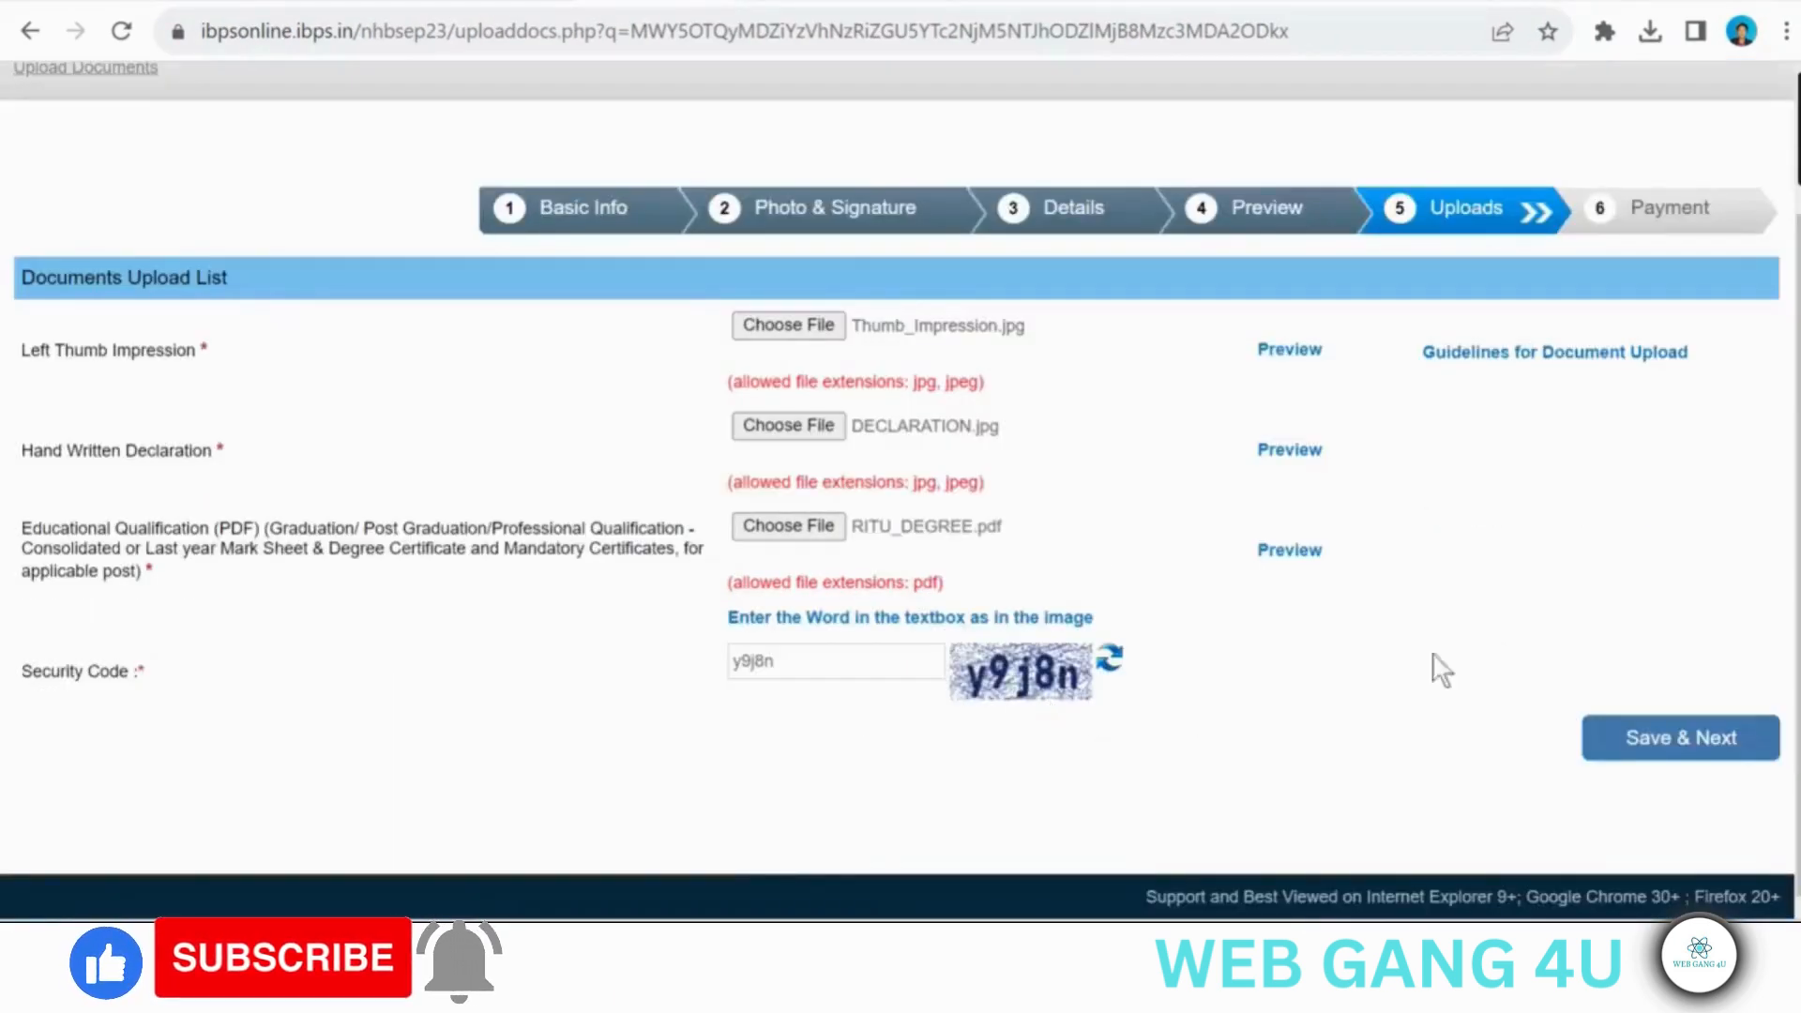
- Save the uploaded documents with final confirmation, and submit the payment page after entering its security code
click(1656, 750)
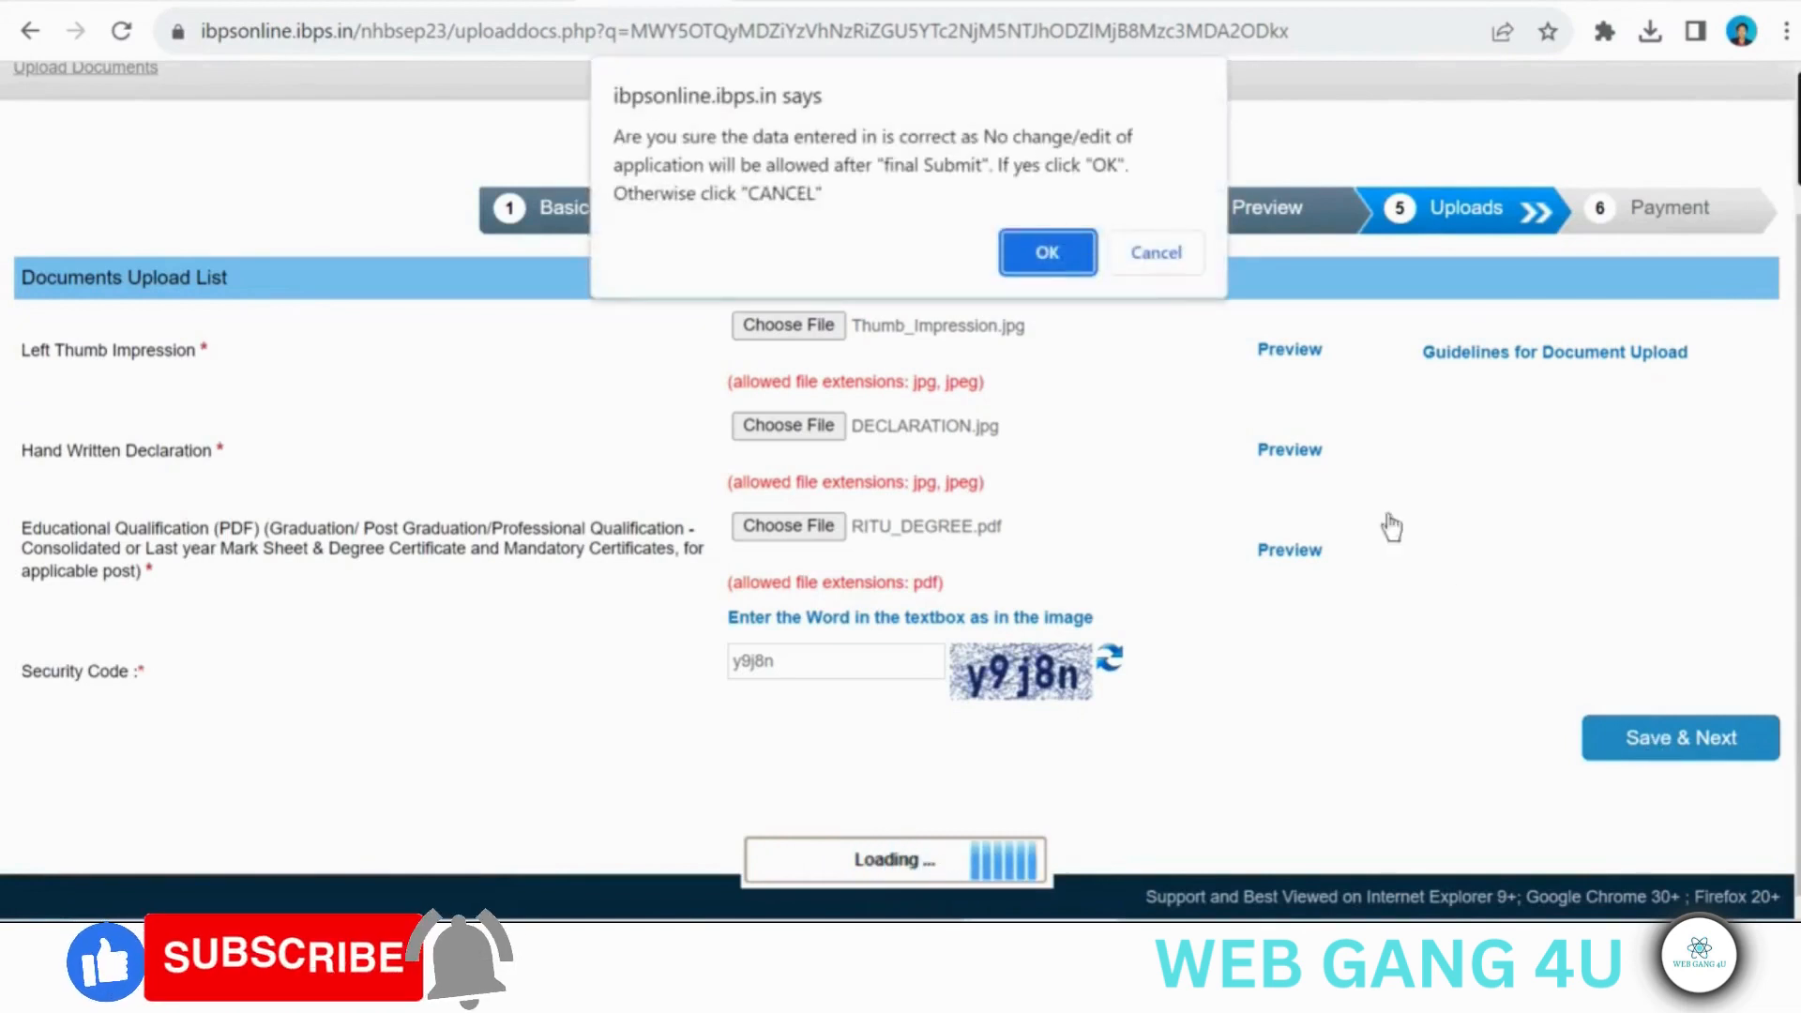
click(1046, 254)
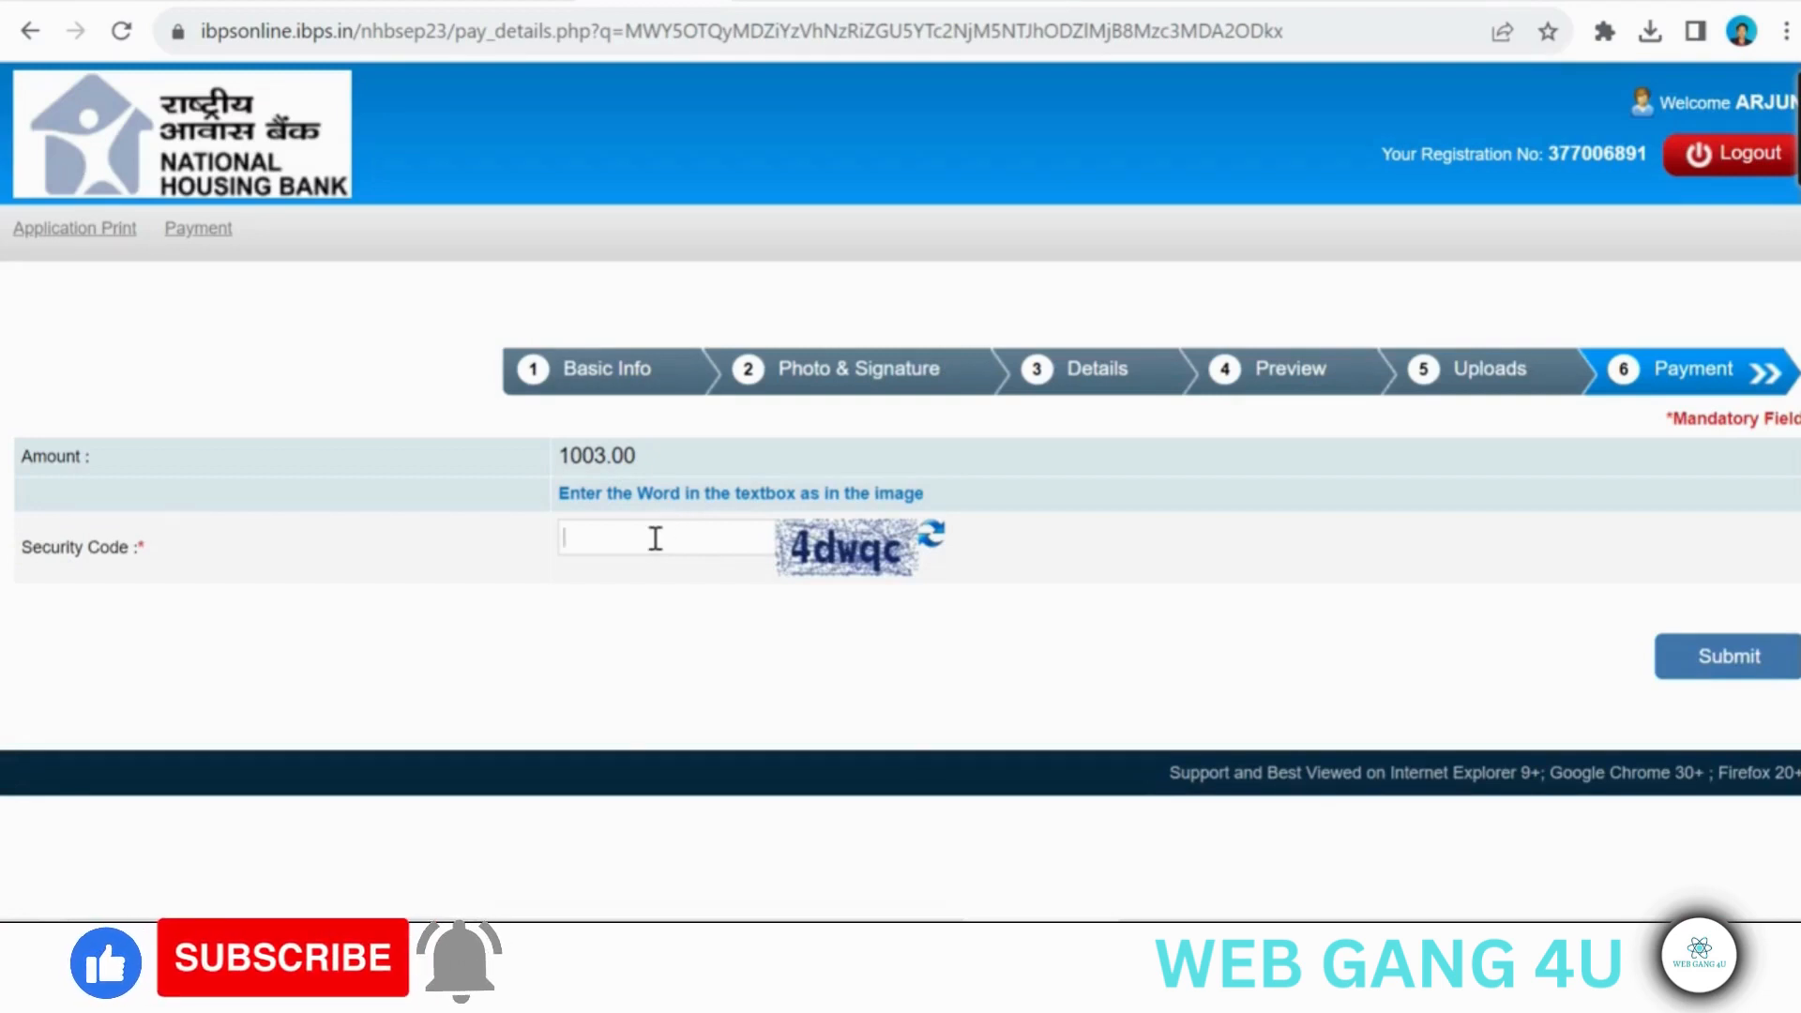
text(4dwqc)
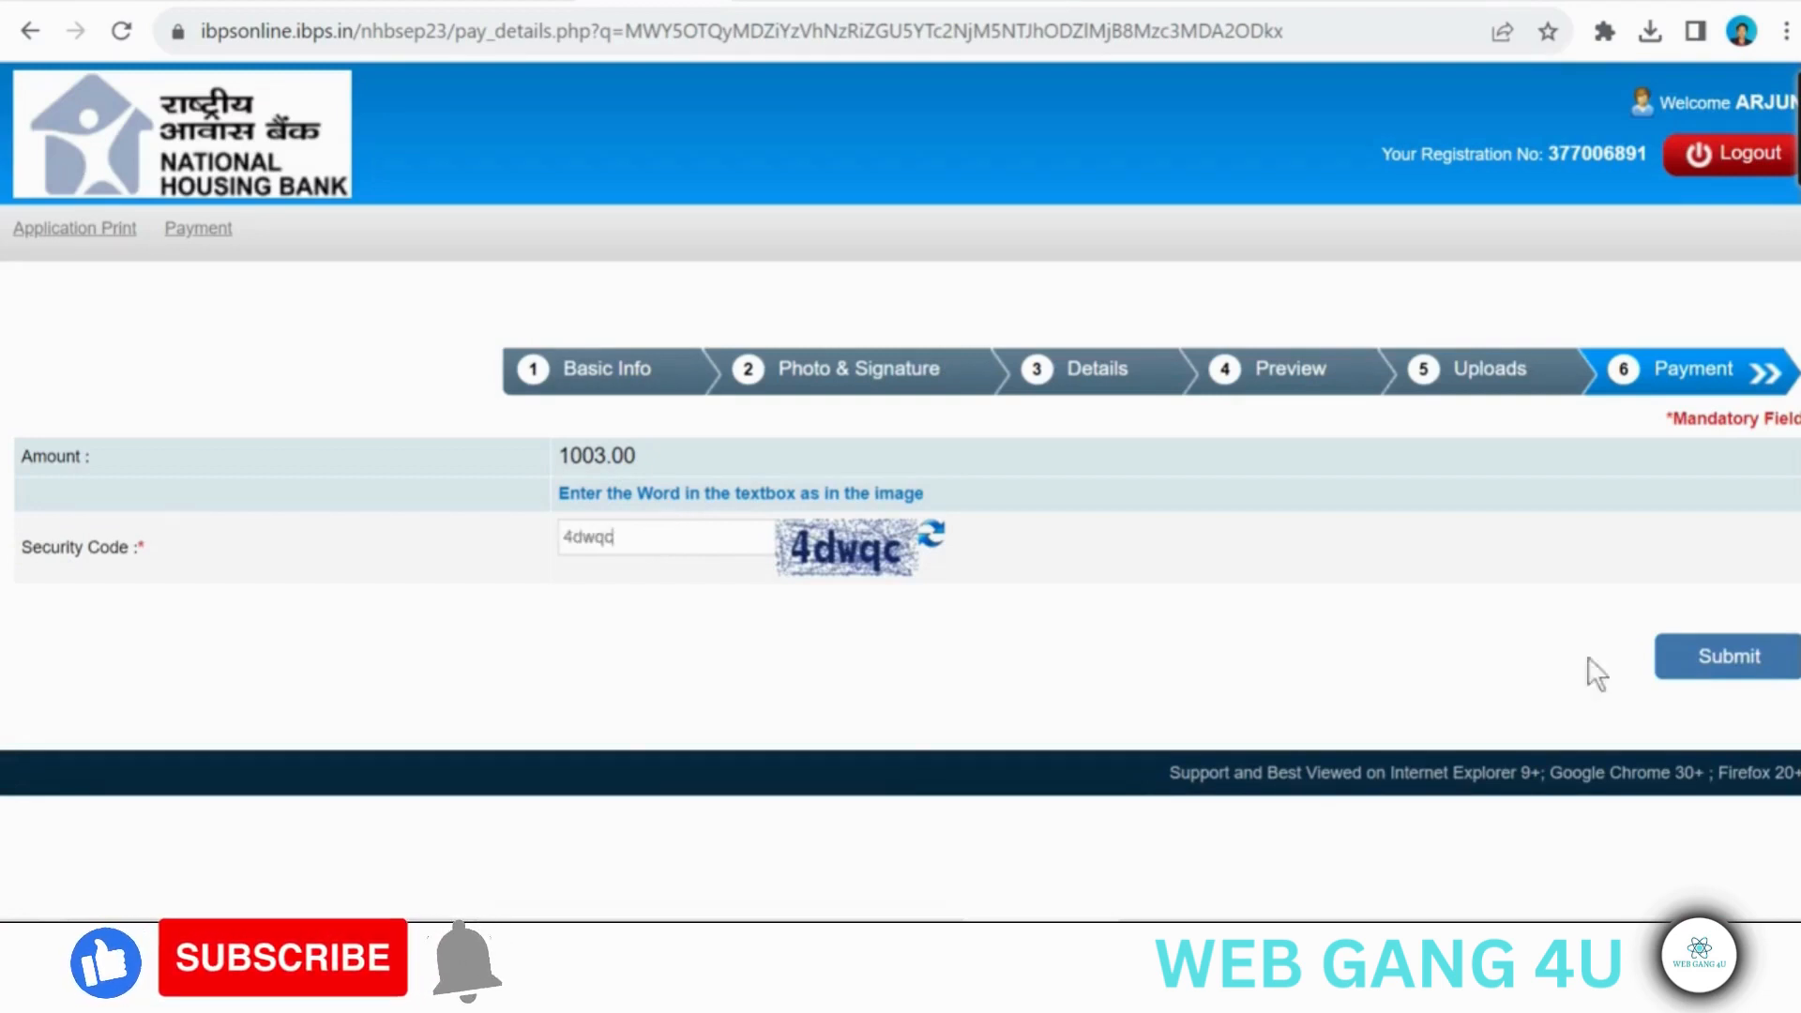
click(1716, 690)
click(1041, 212)
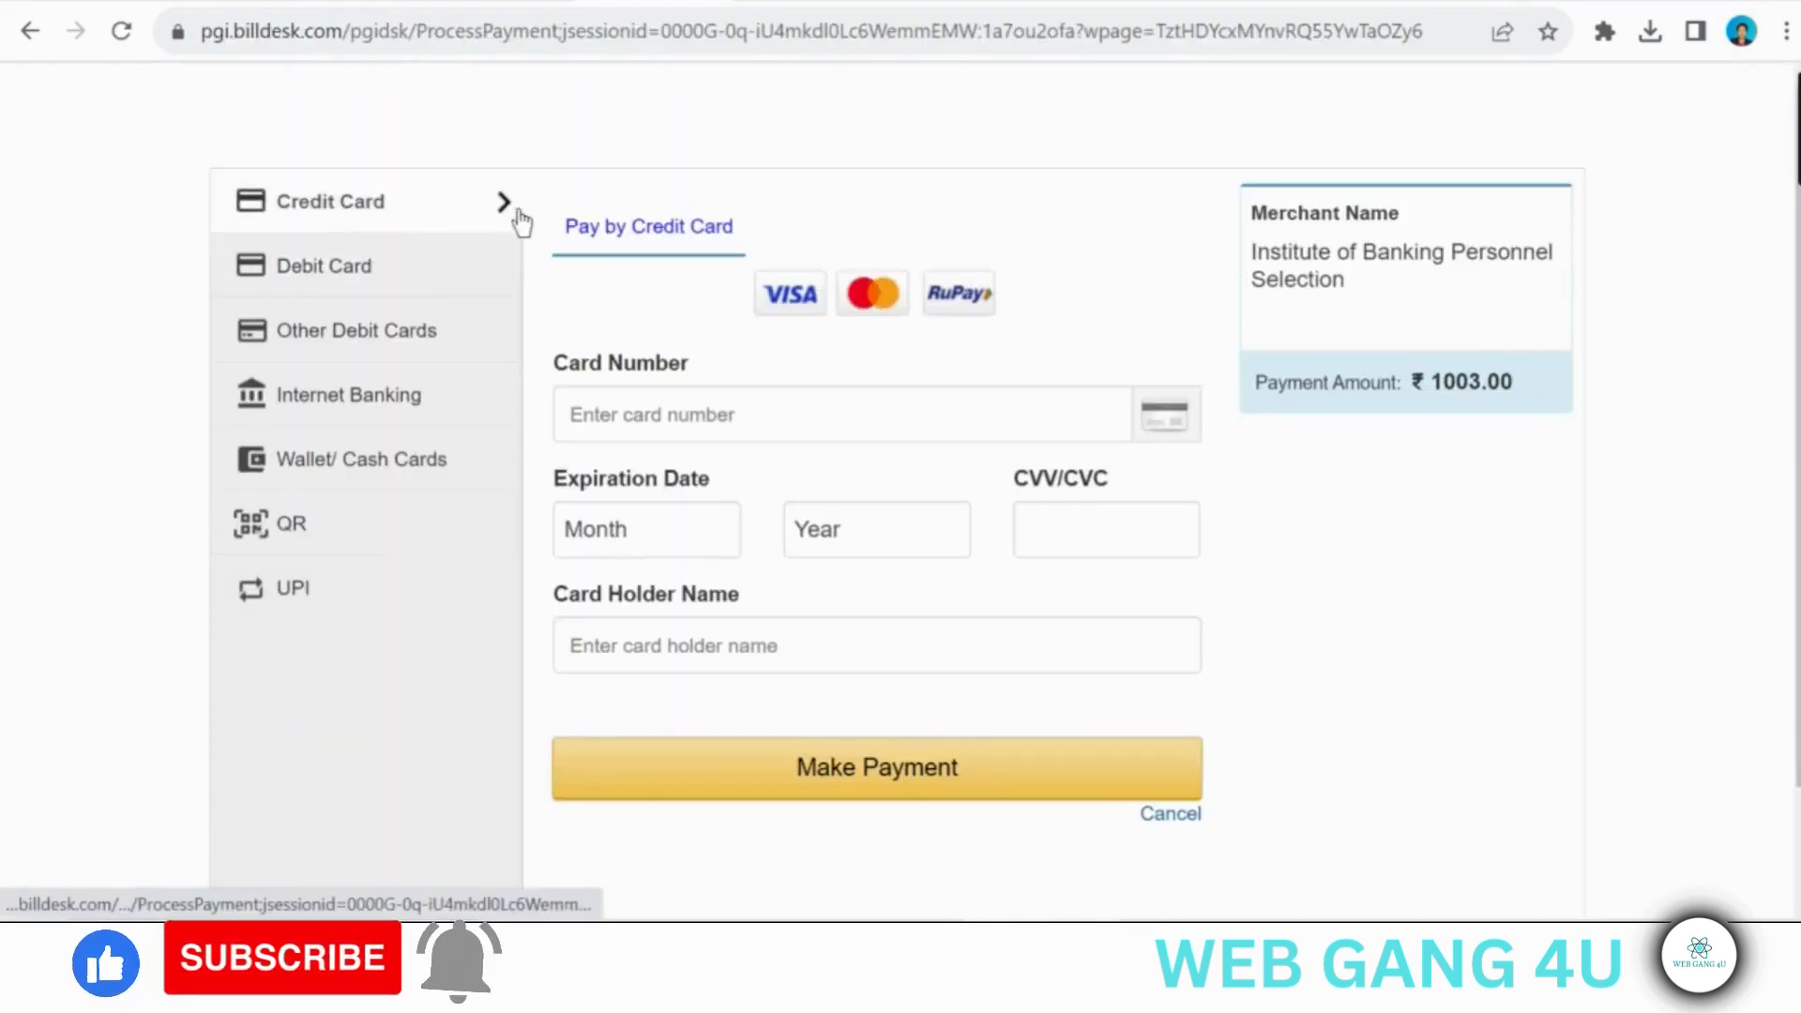
- Look through the payment options from Debit Card, Other Debit Cards and Internet Banking to Wallet/Cash Cards, QR and UPI
click(459, 264)
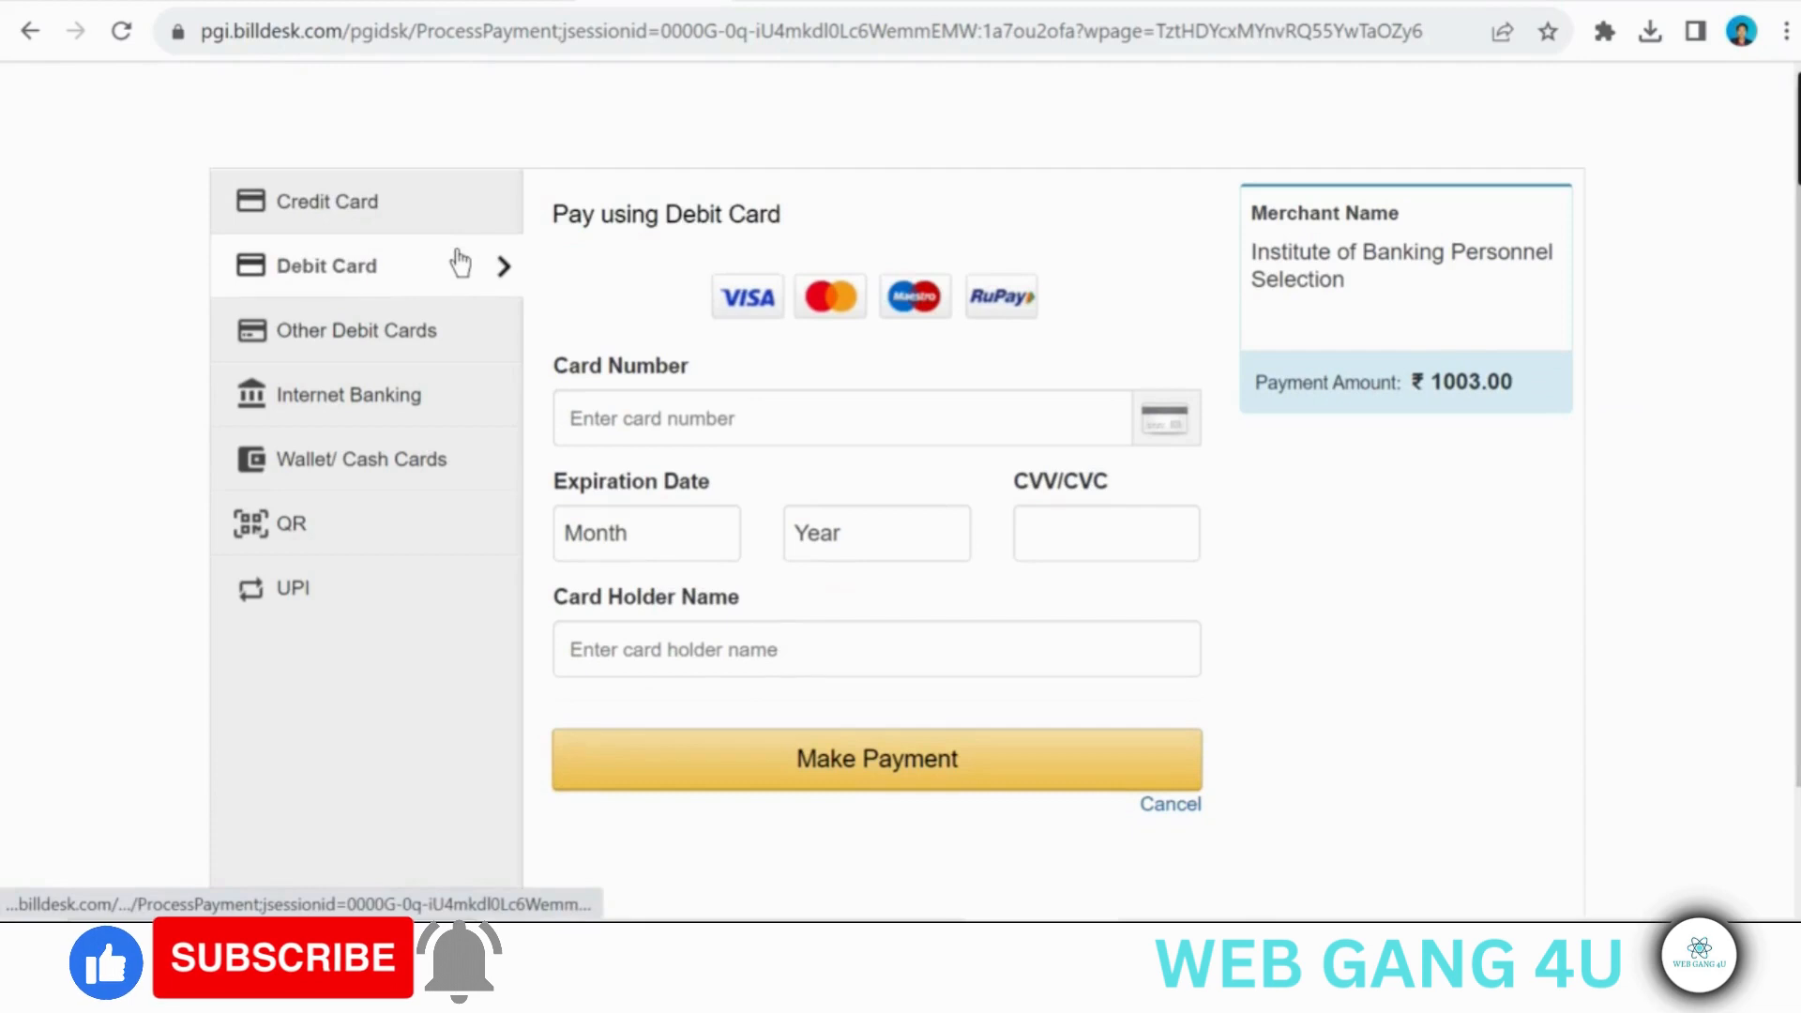
click(419, 320)
click(418, 395)
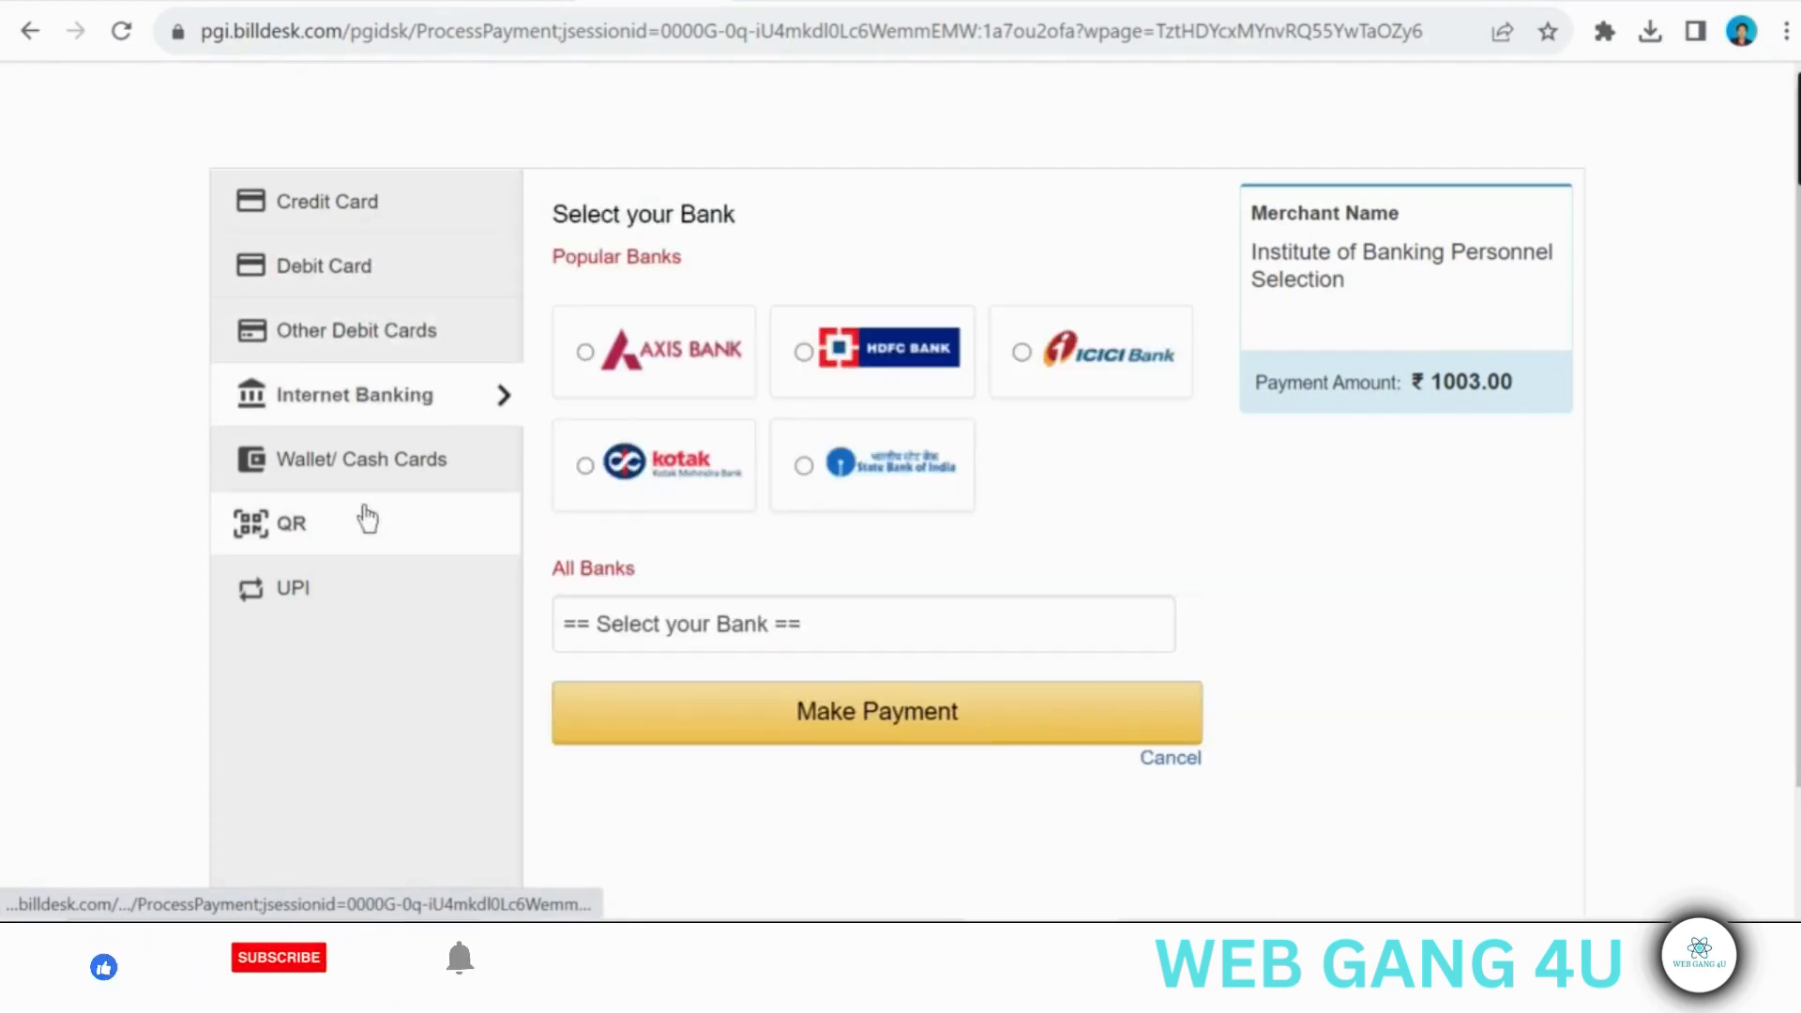
click(404, 462)
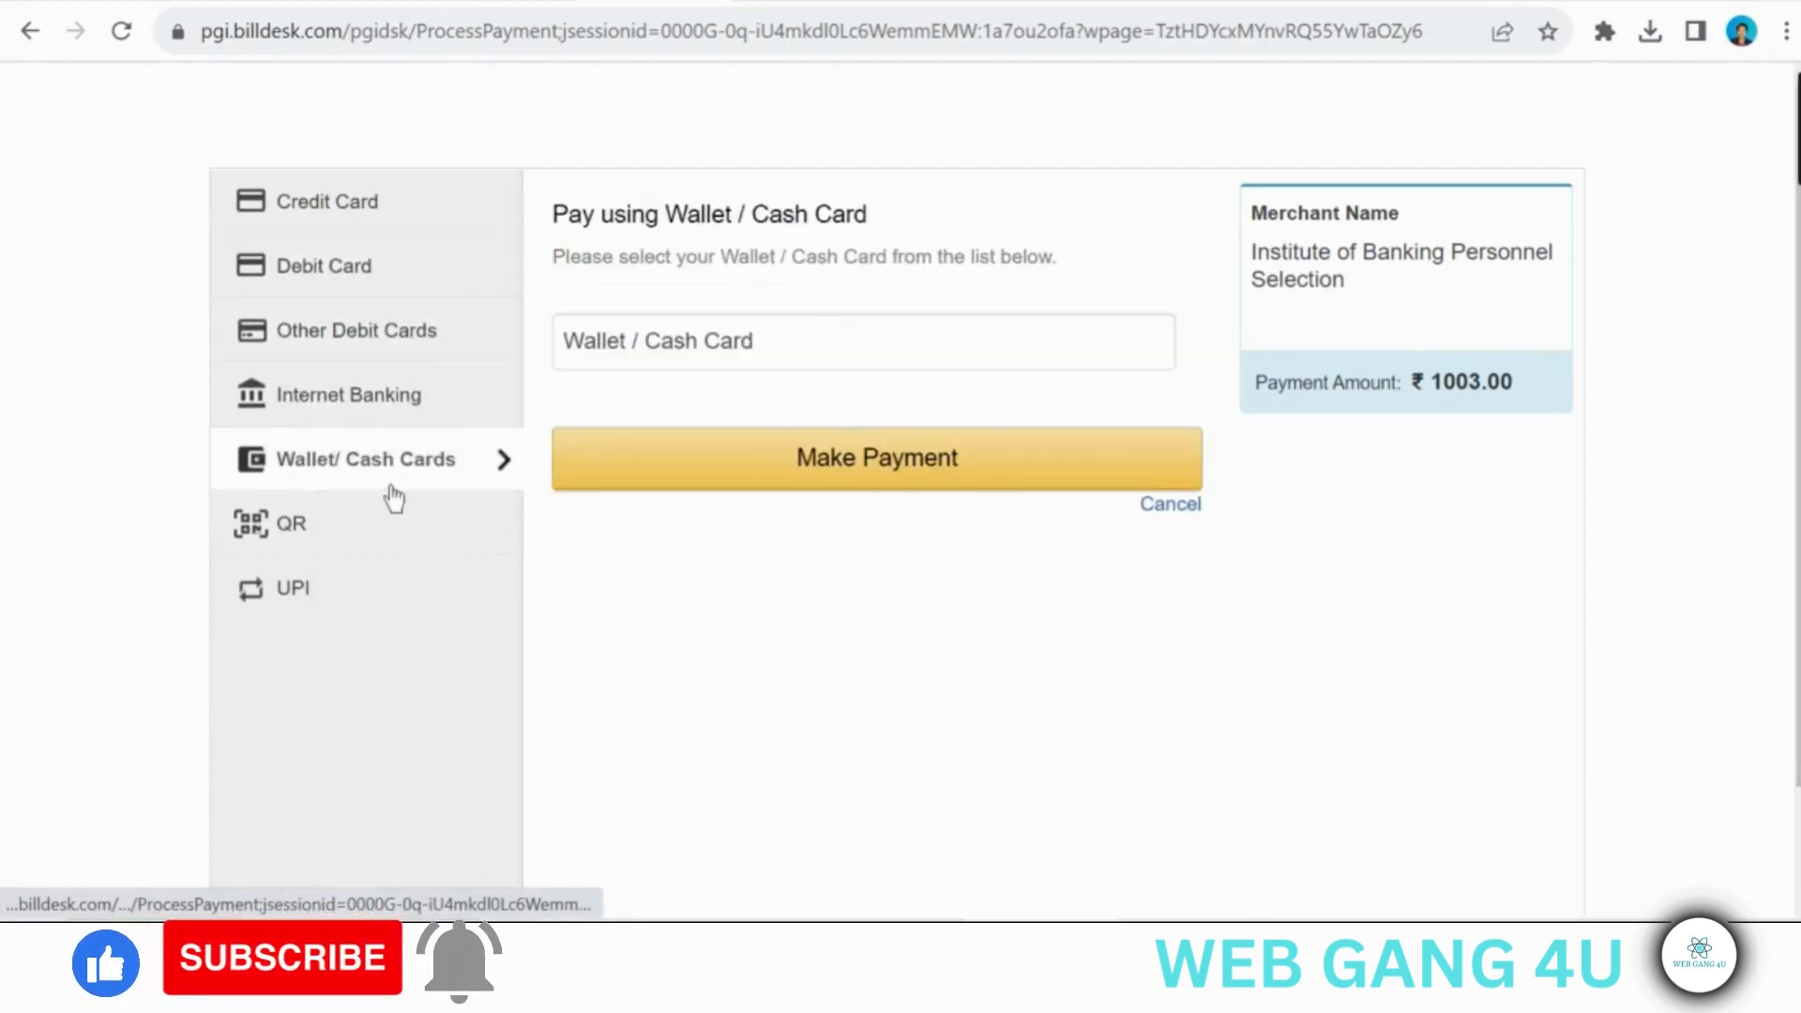
click(375, 529)
click(360, 606)
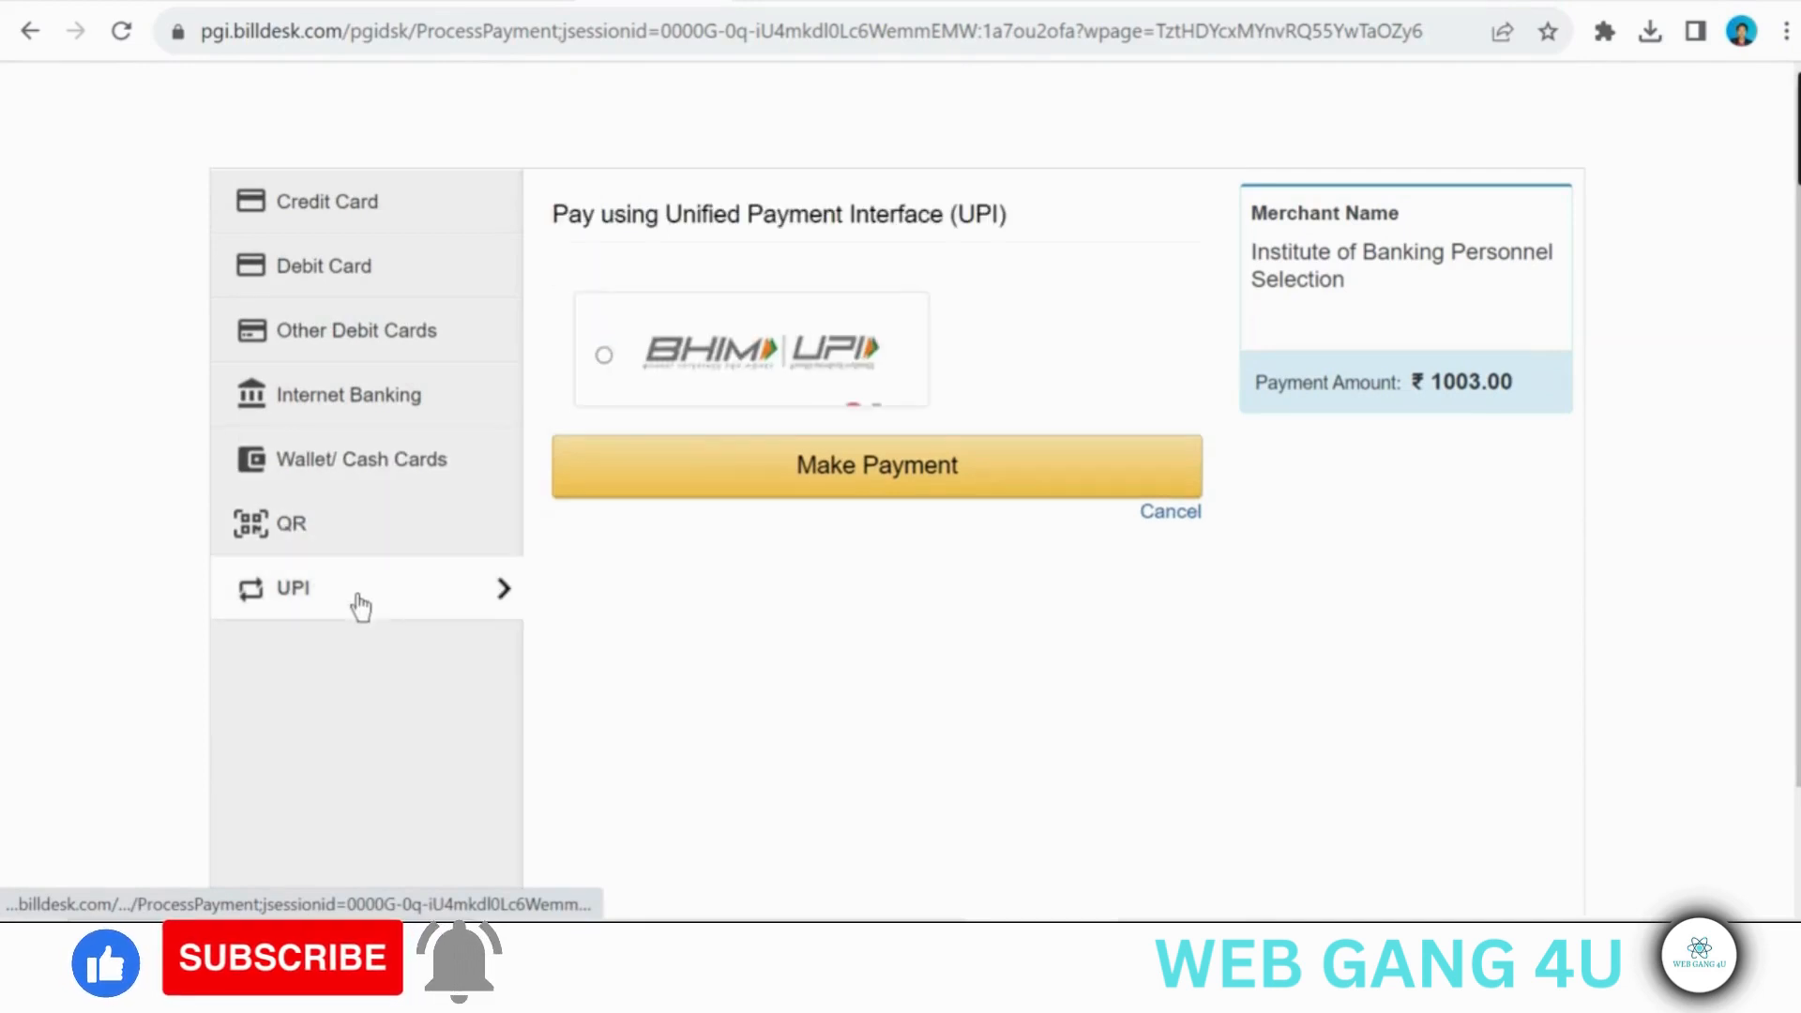
- Choose debit card payment, set the expiration date to 09 (Sep) 2025, and go to the card holder name field
click(322, 258)
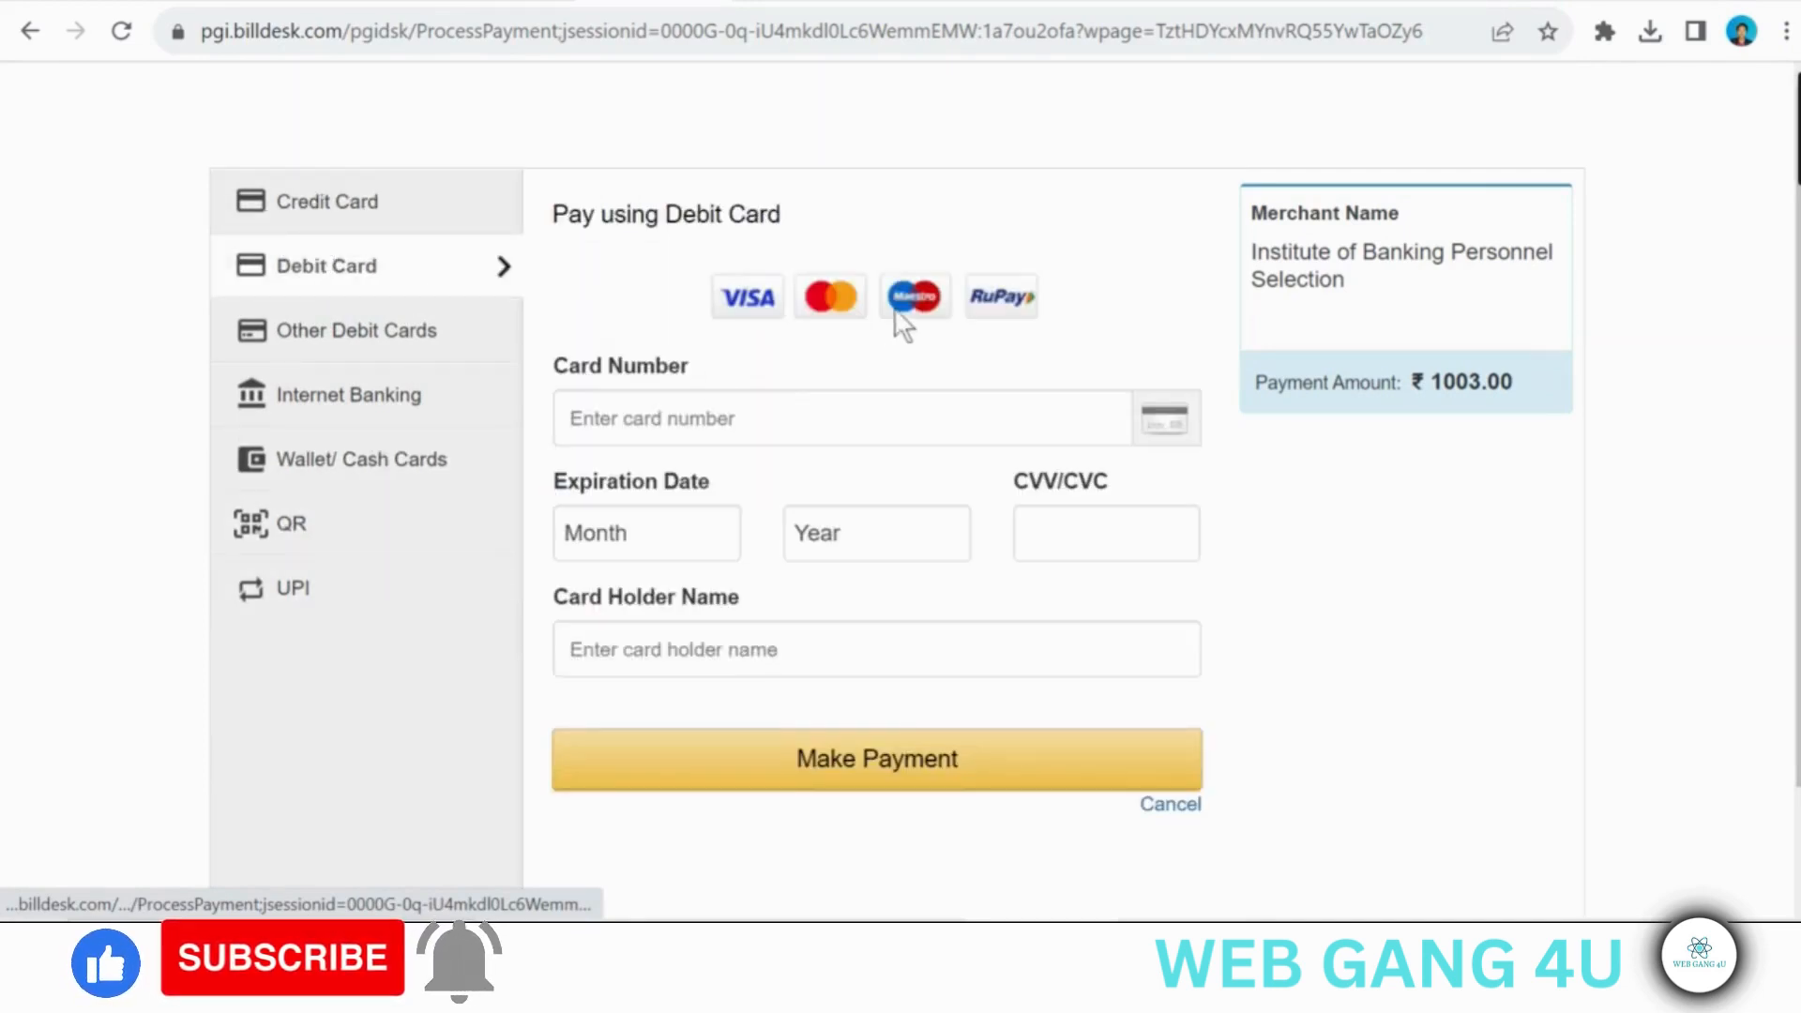
click(715, 424)
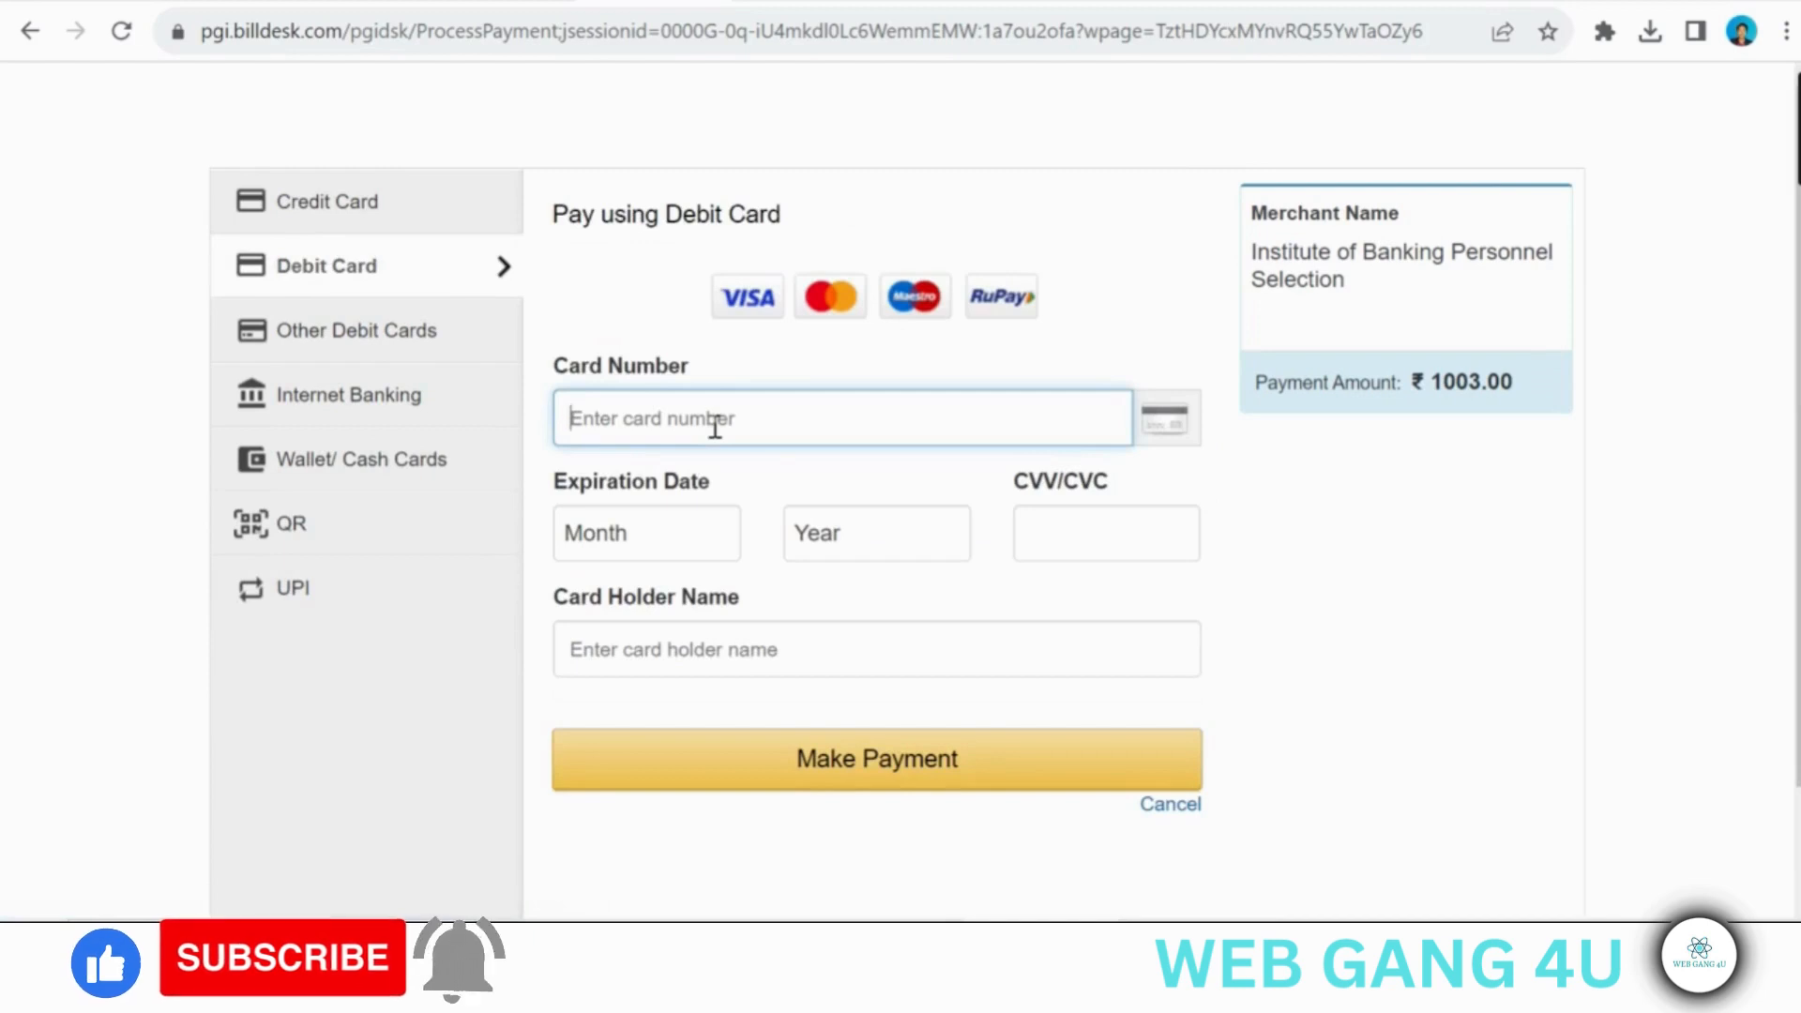
click(668, 539)
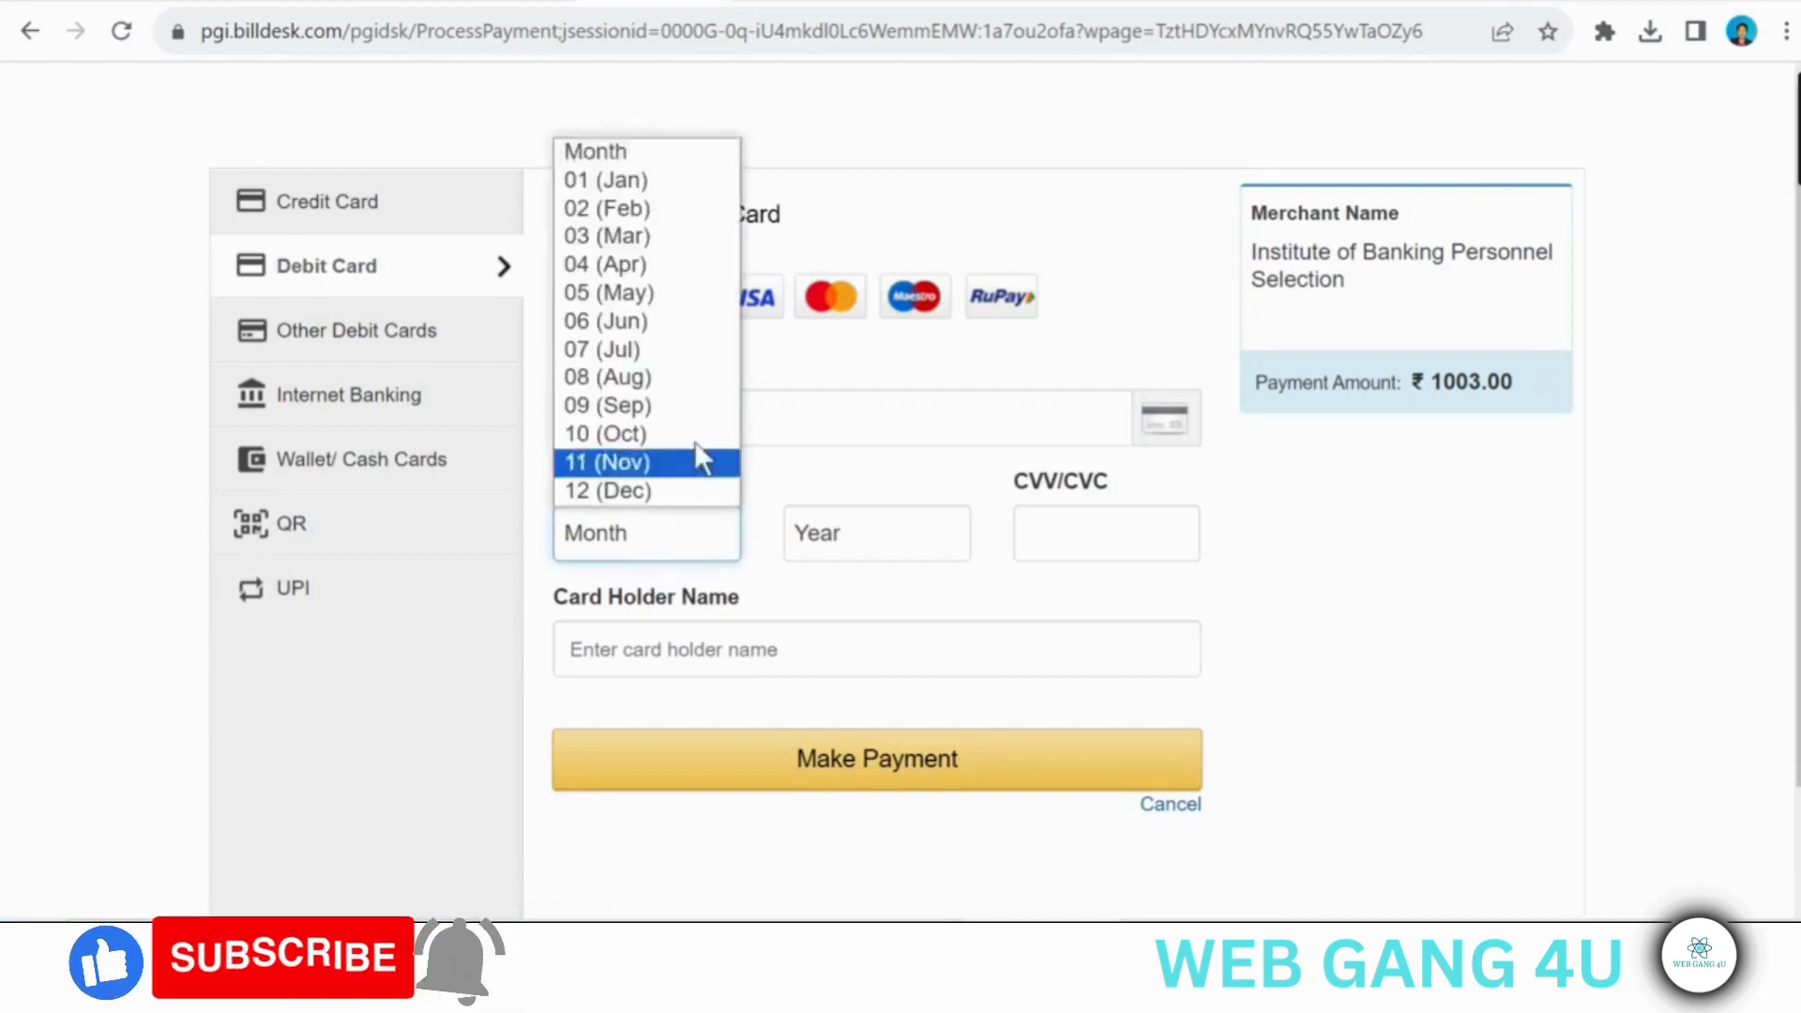
click(673, 409)
click(876, 531)
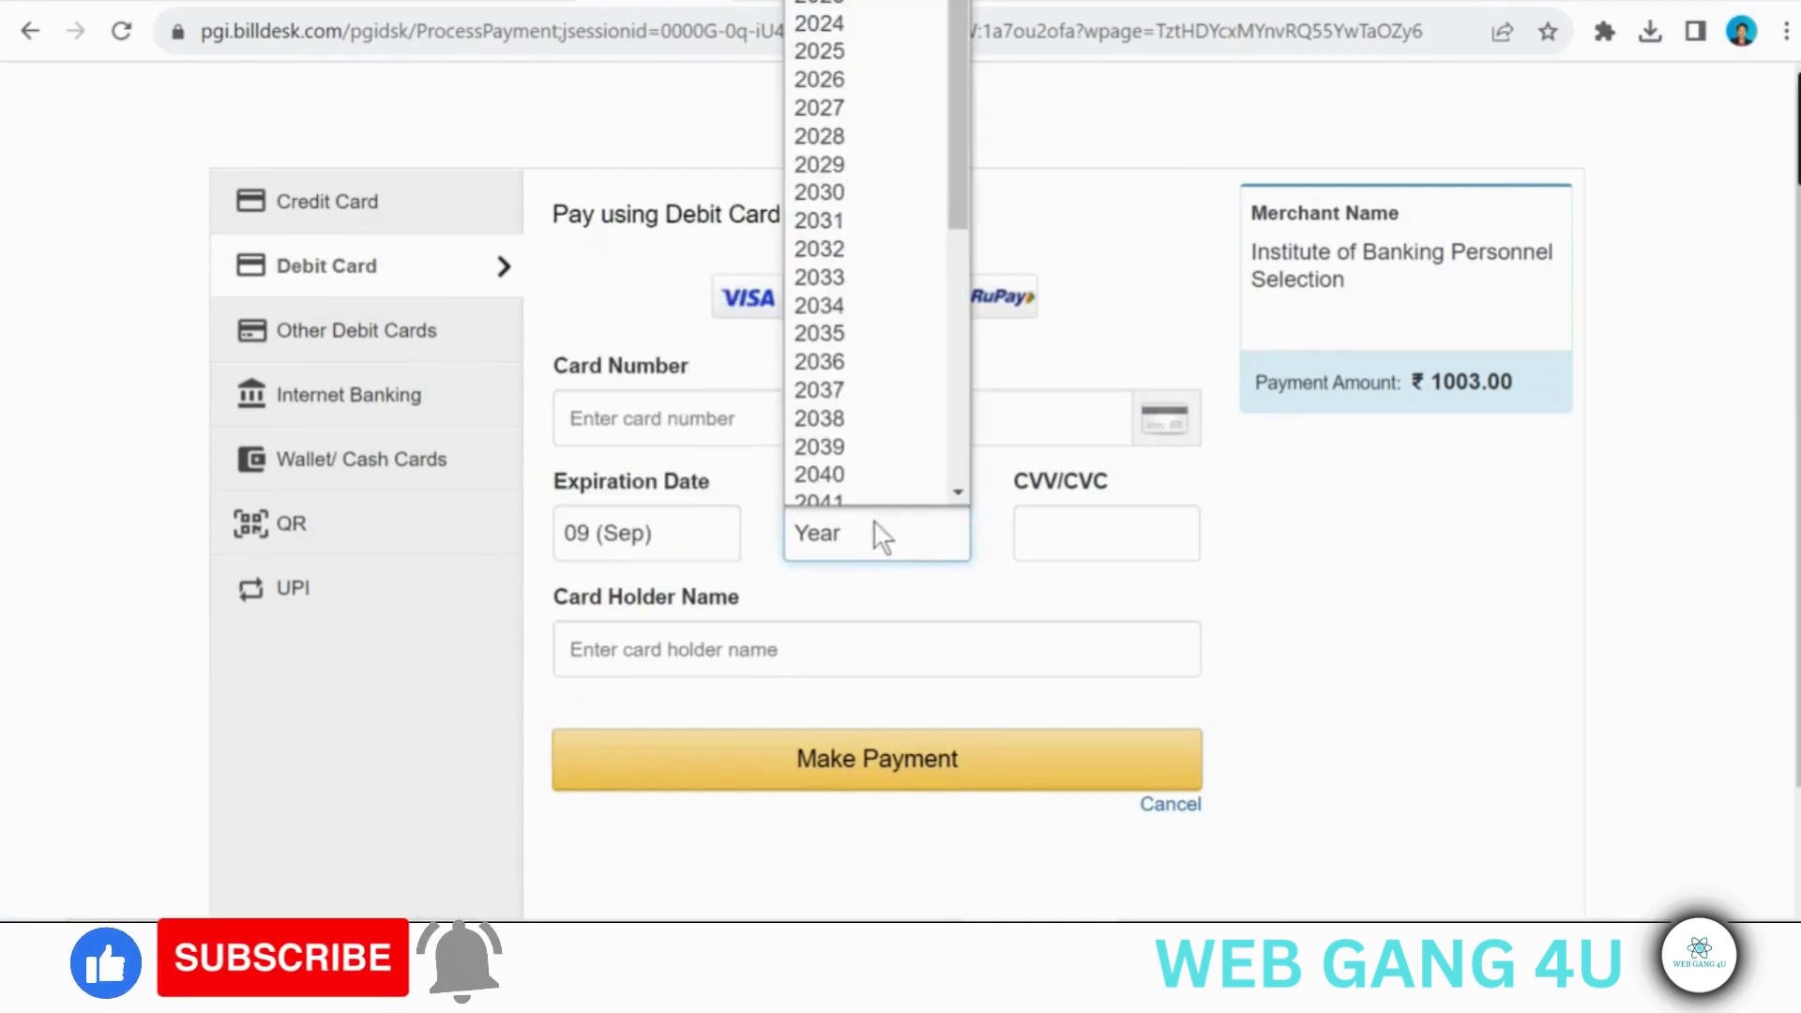
click(830, 40)
click(1101, 538)
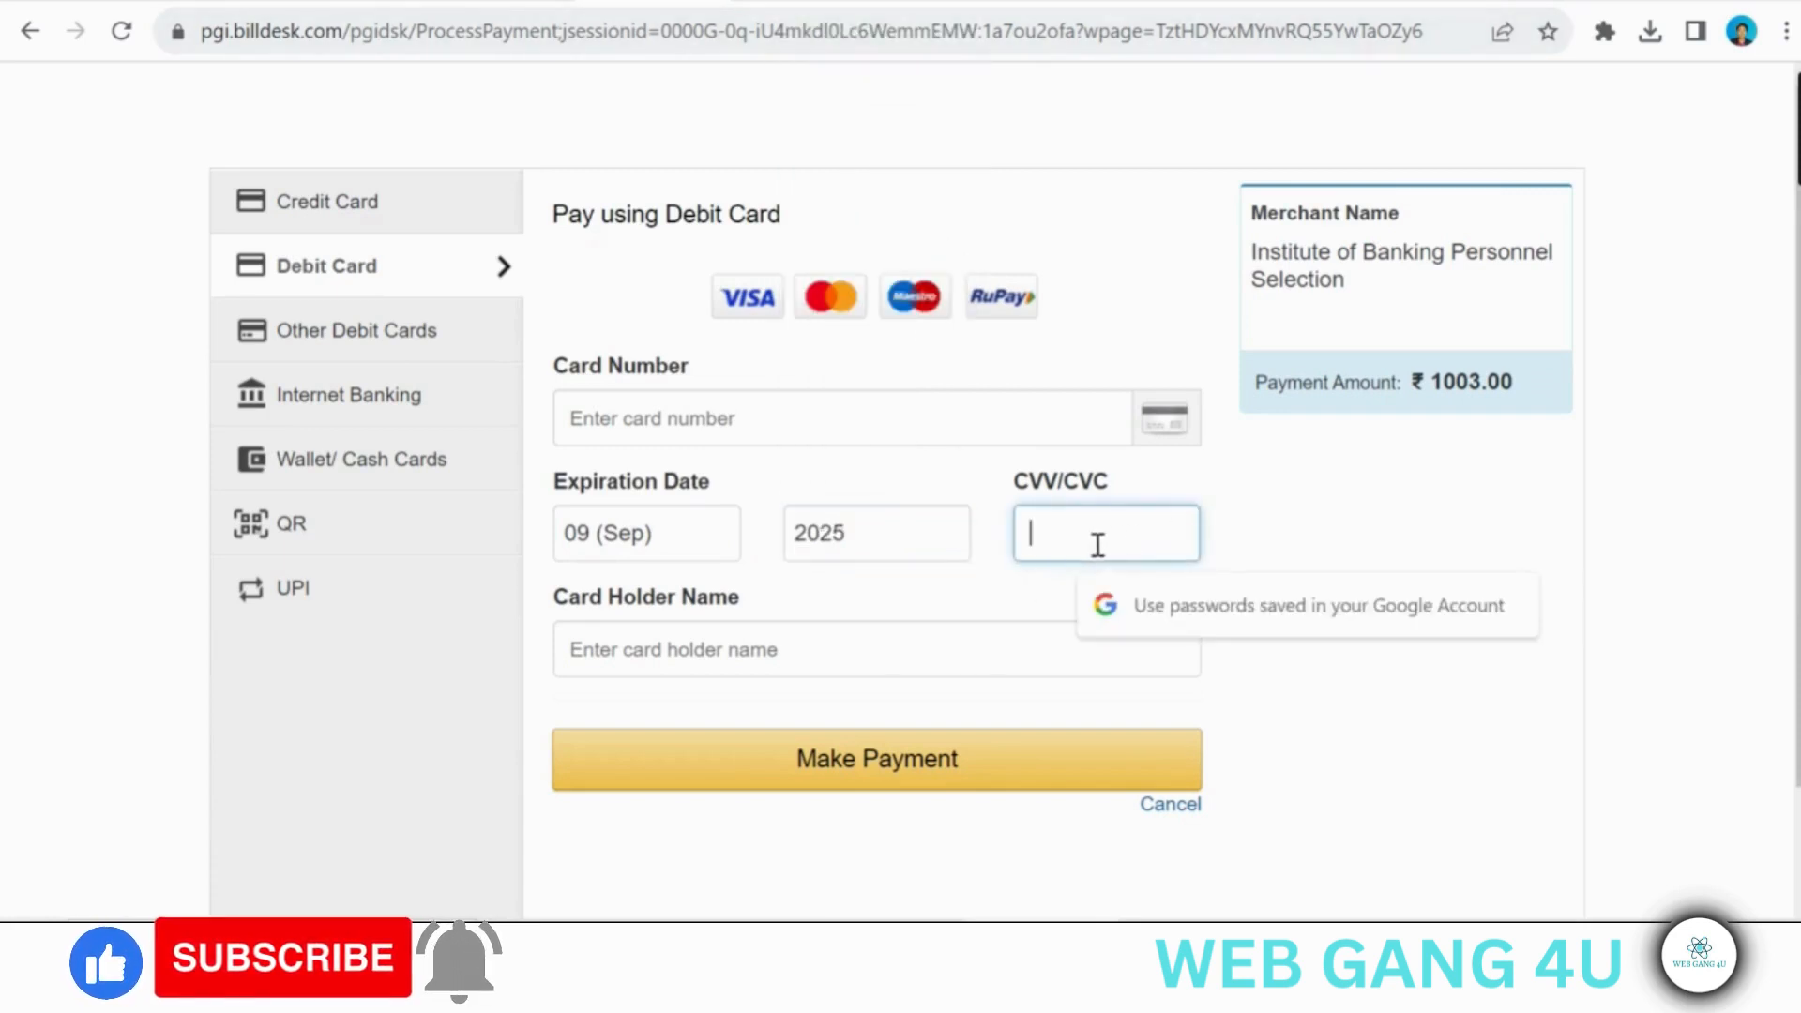
click(823, 660)
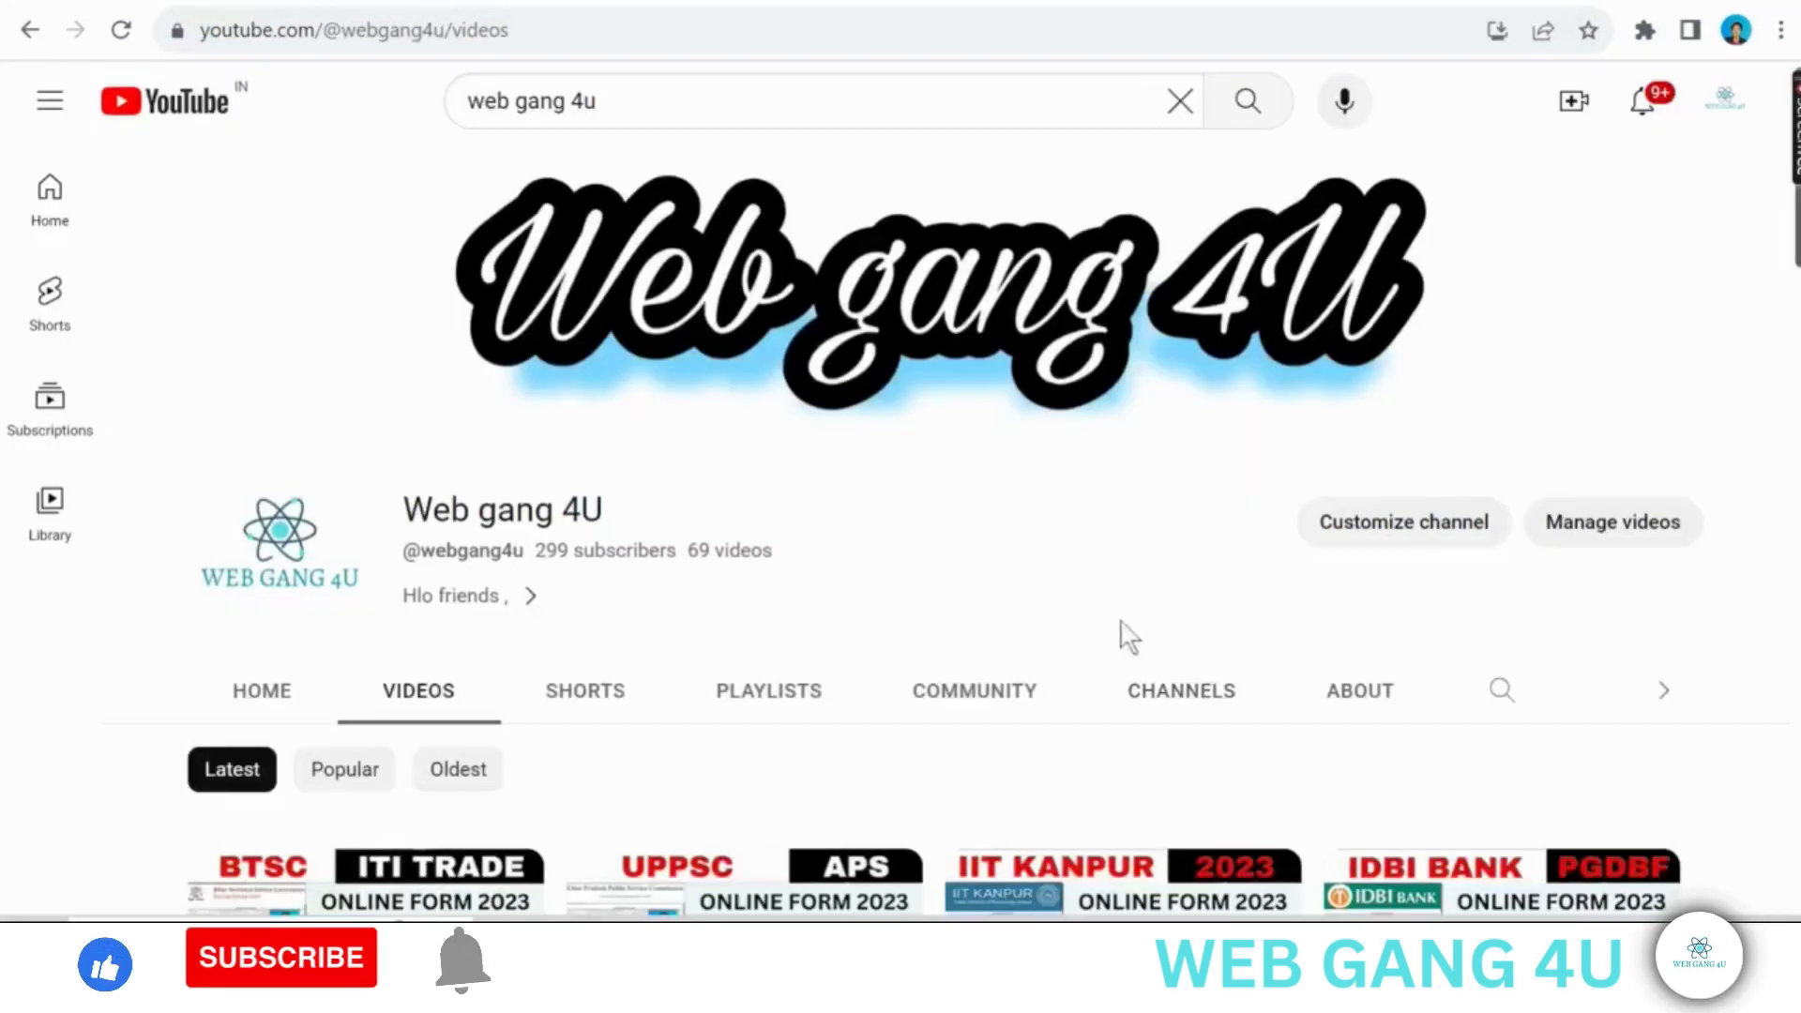
- Switch to YouTube and browse the latest videos on the Web gang 4U channel
scroll(1048, 428, down, 2)
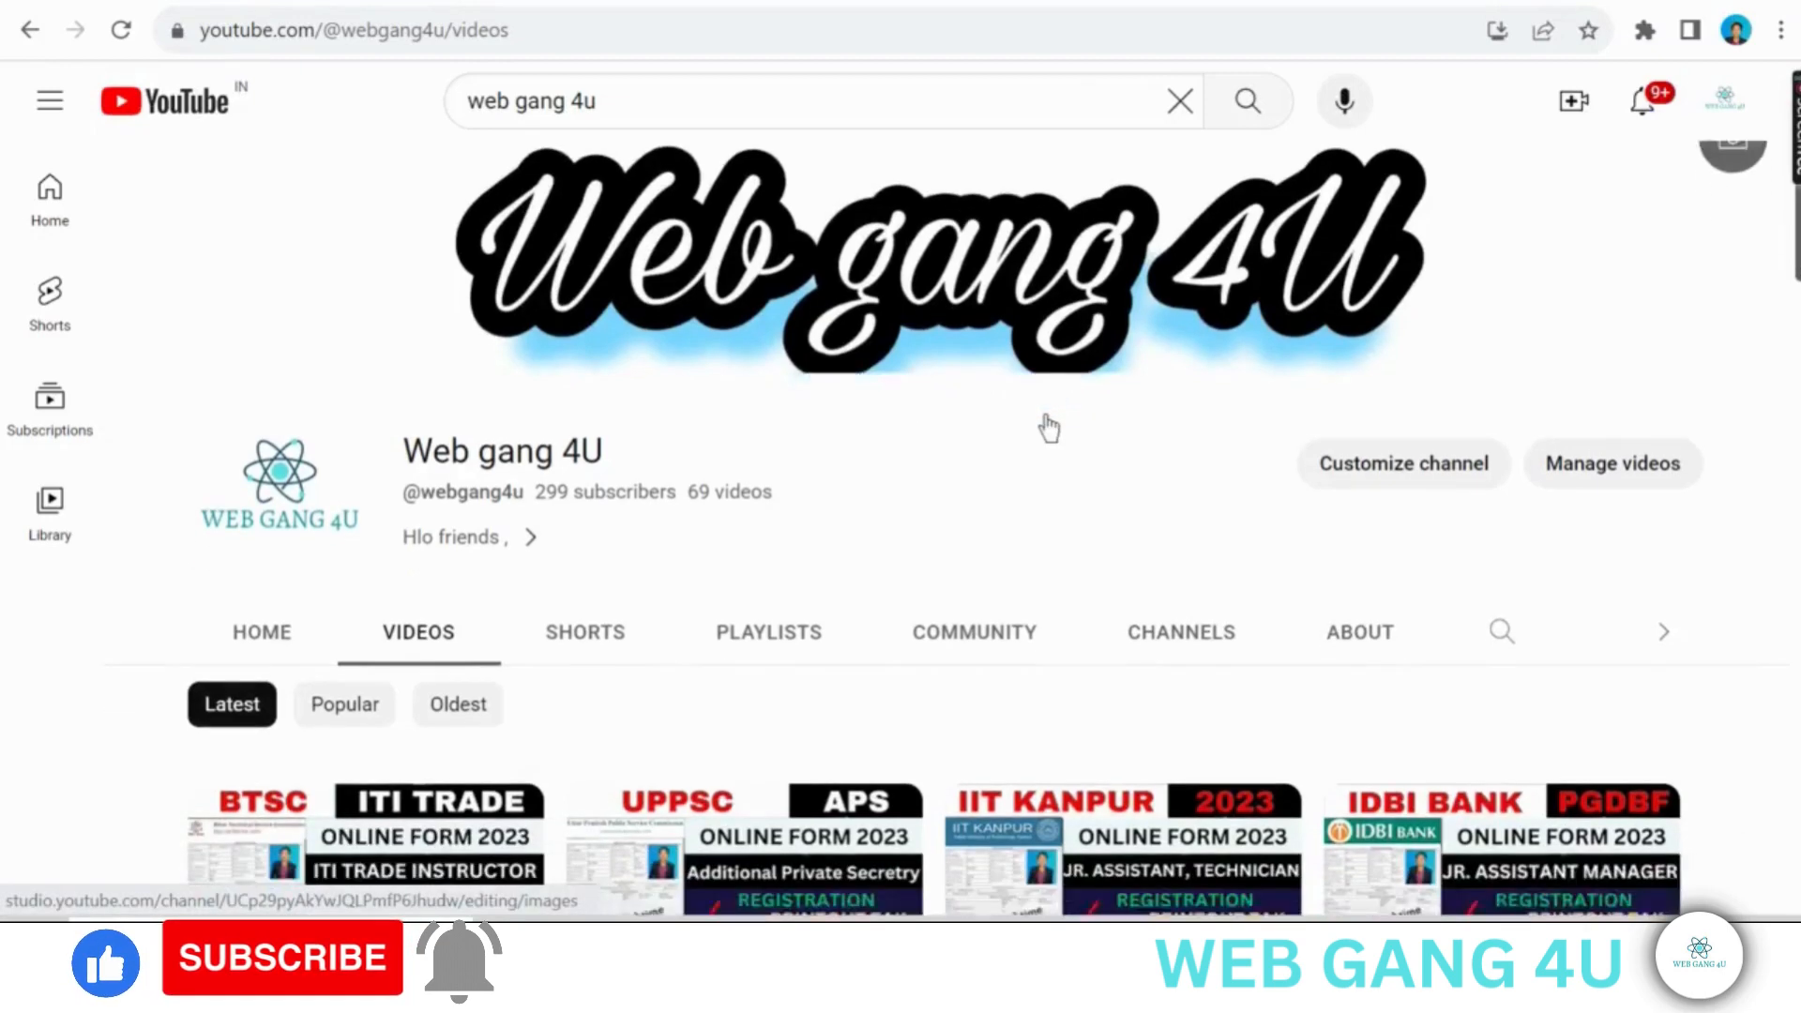
scroll(1049, 428, down, 2)
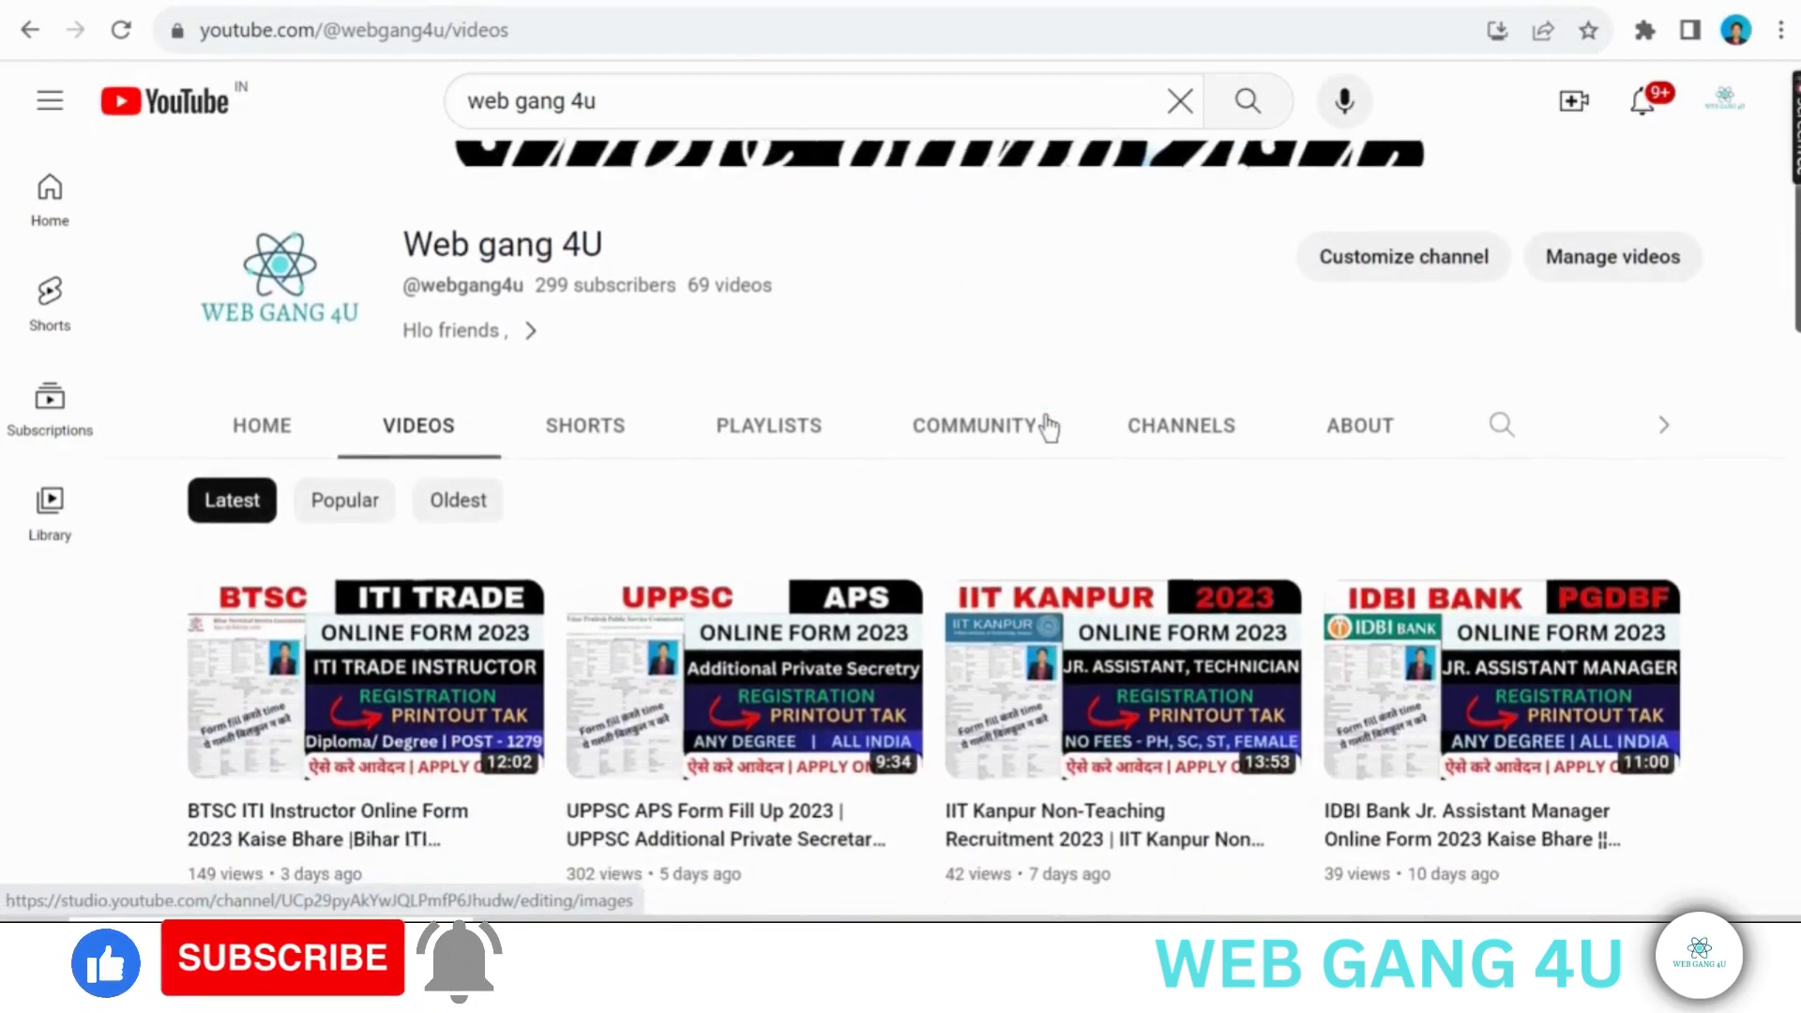
scroll(1049, 428, down, 2)
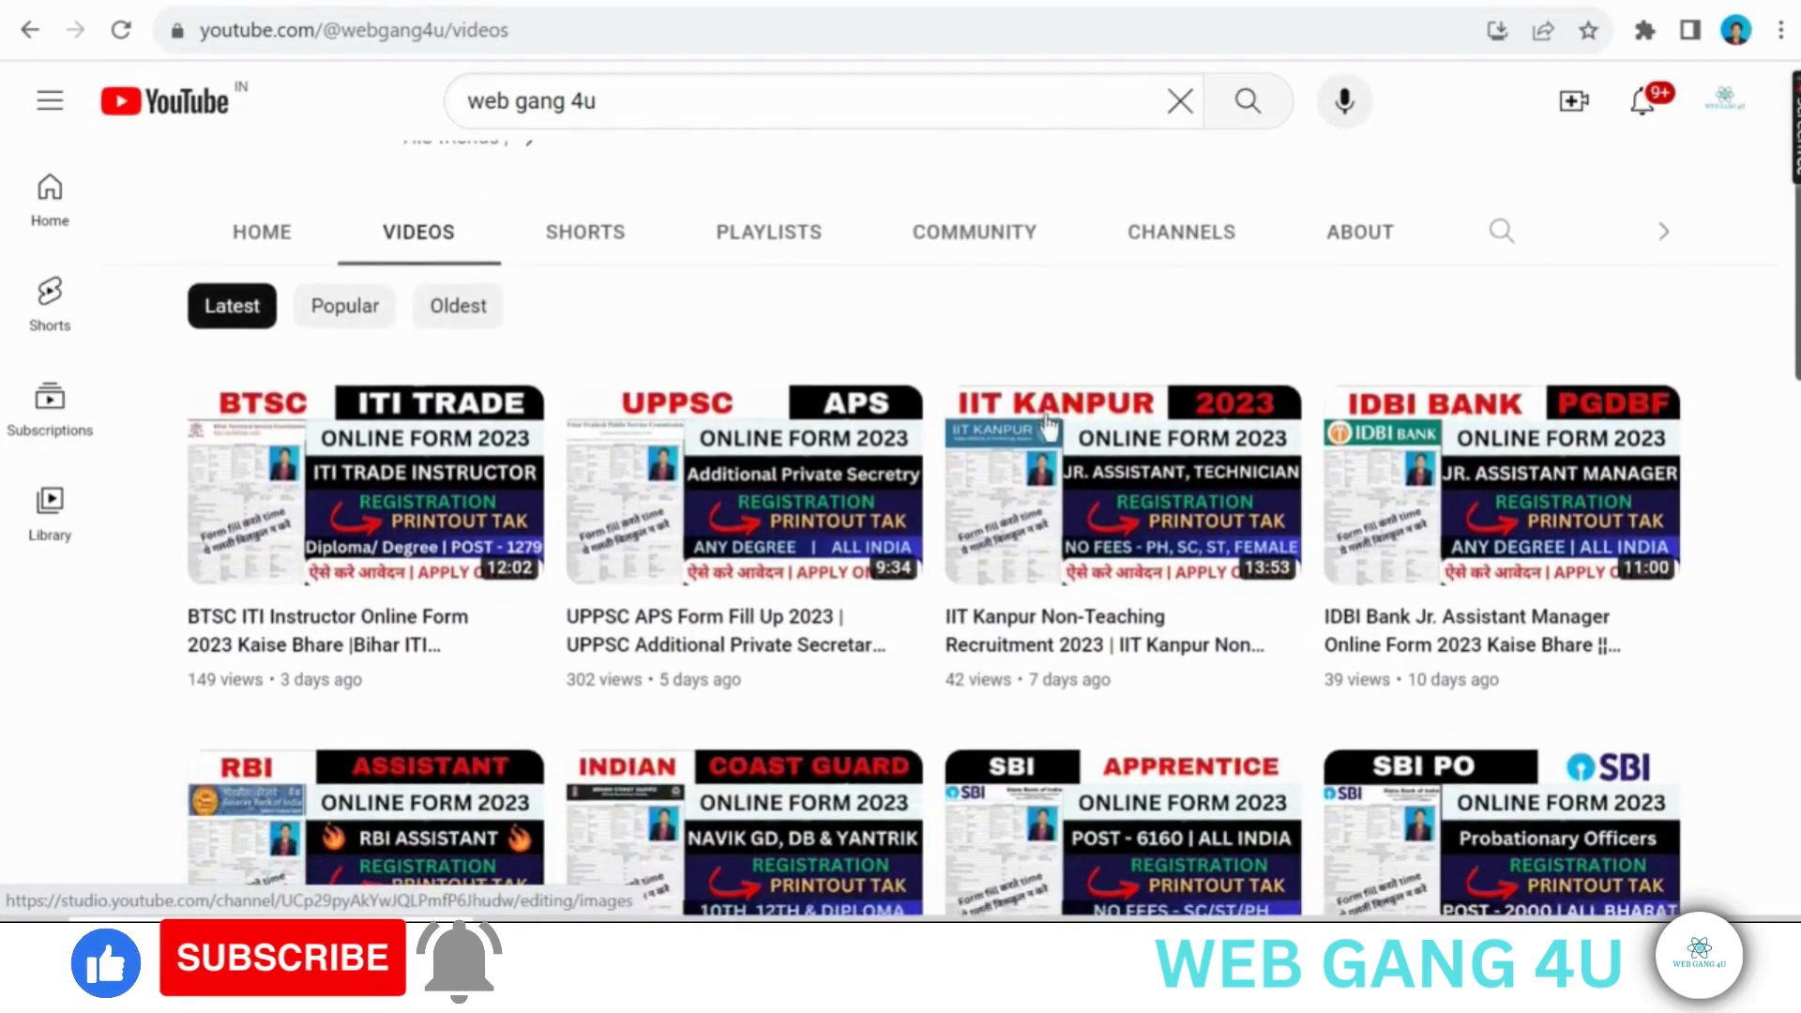
scroll(1048, 428, down, 3)
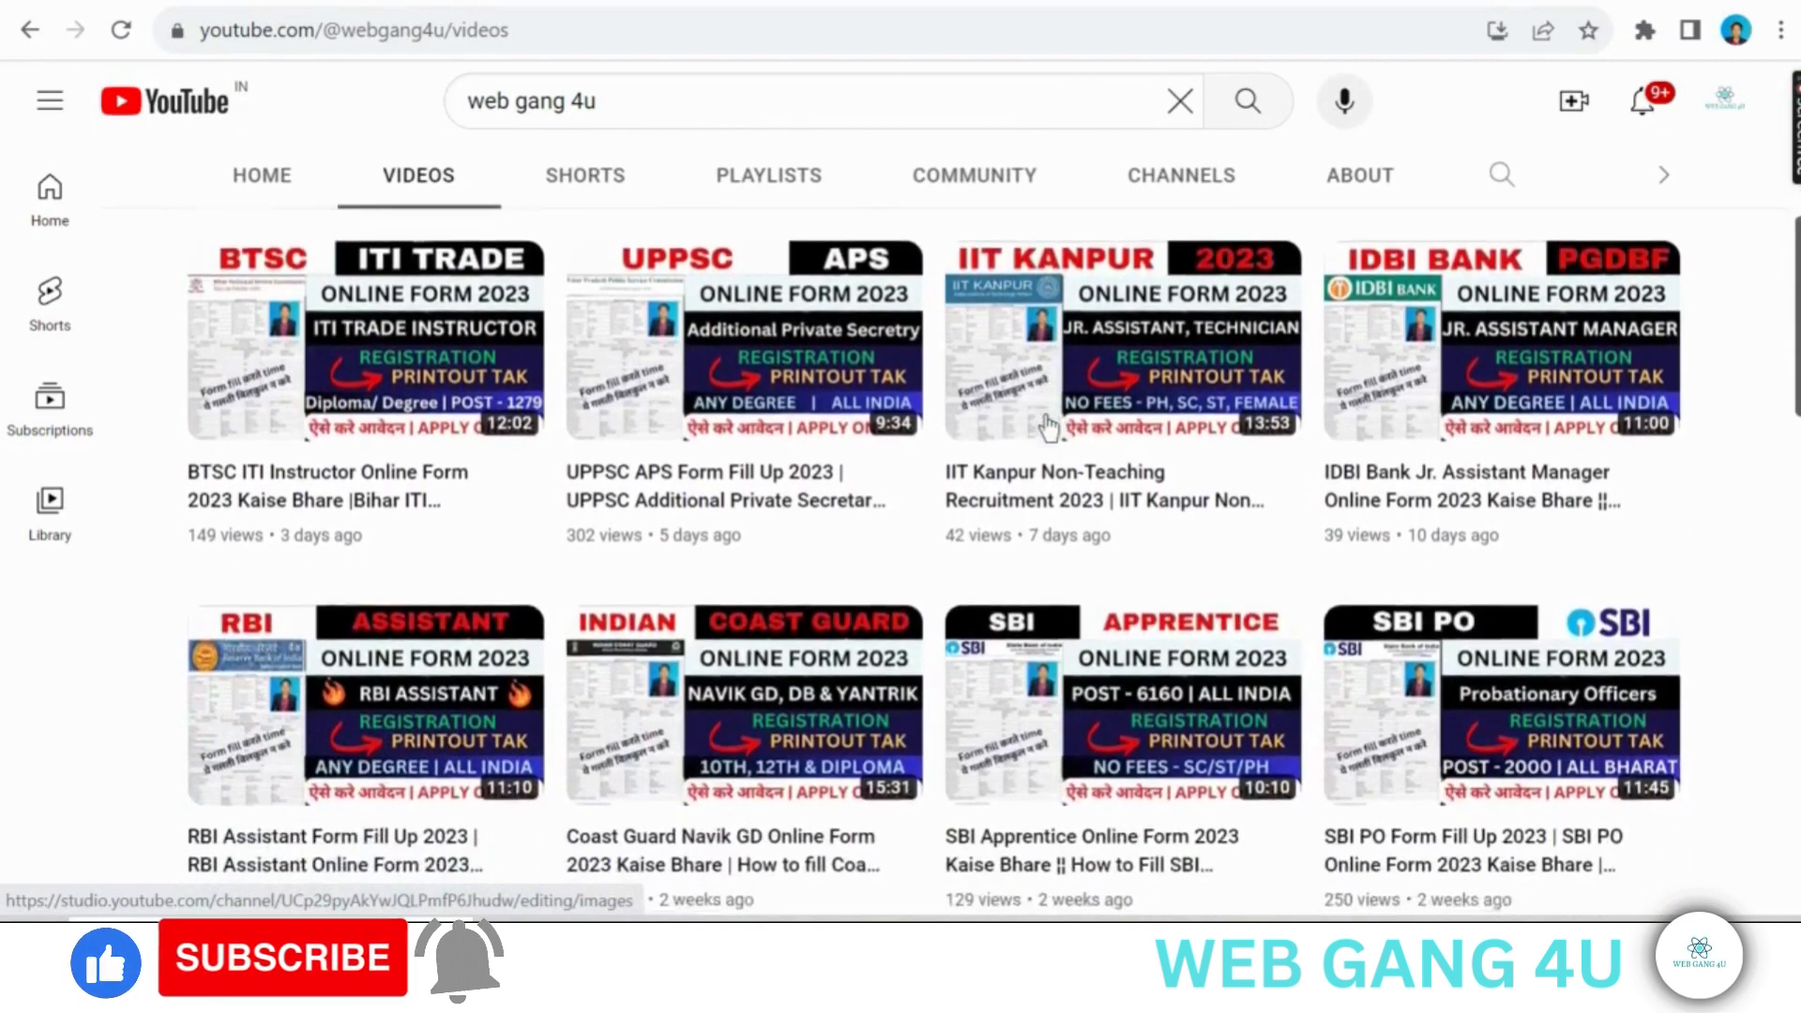
scroll(1049, 428, down, 3)
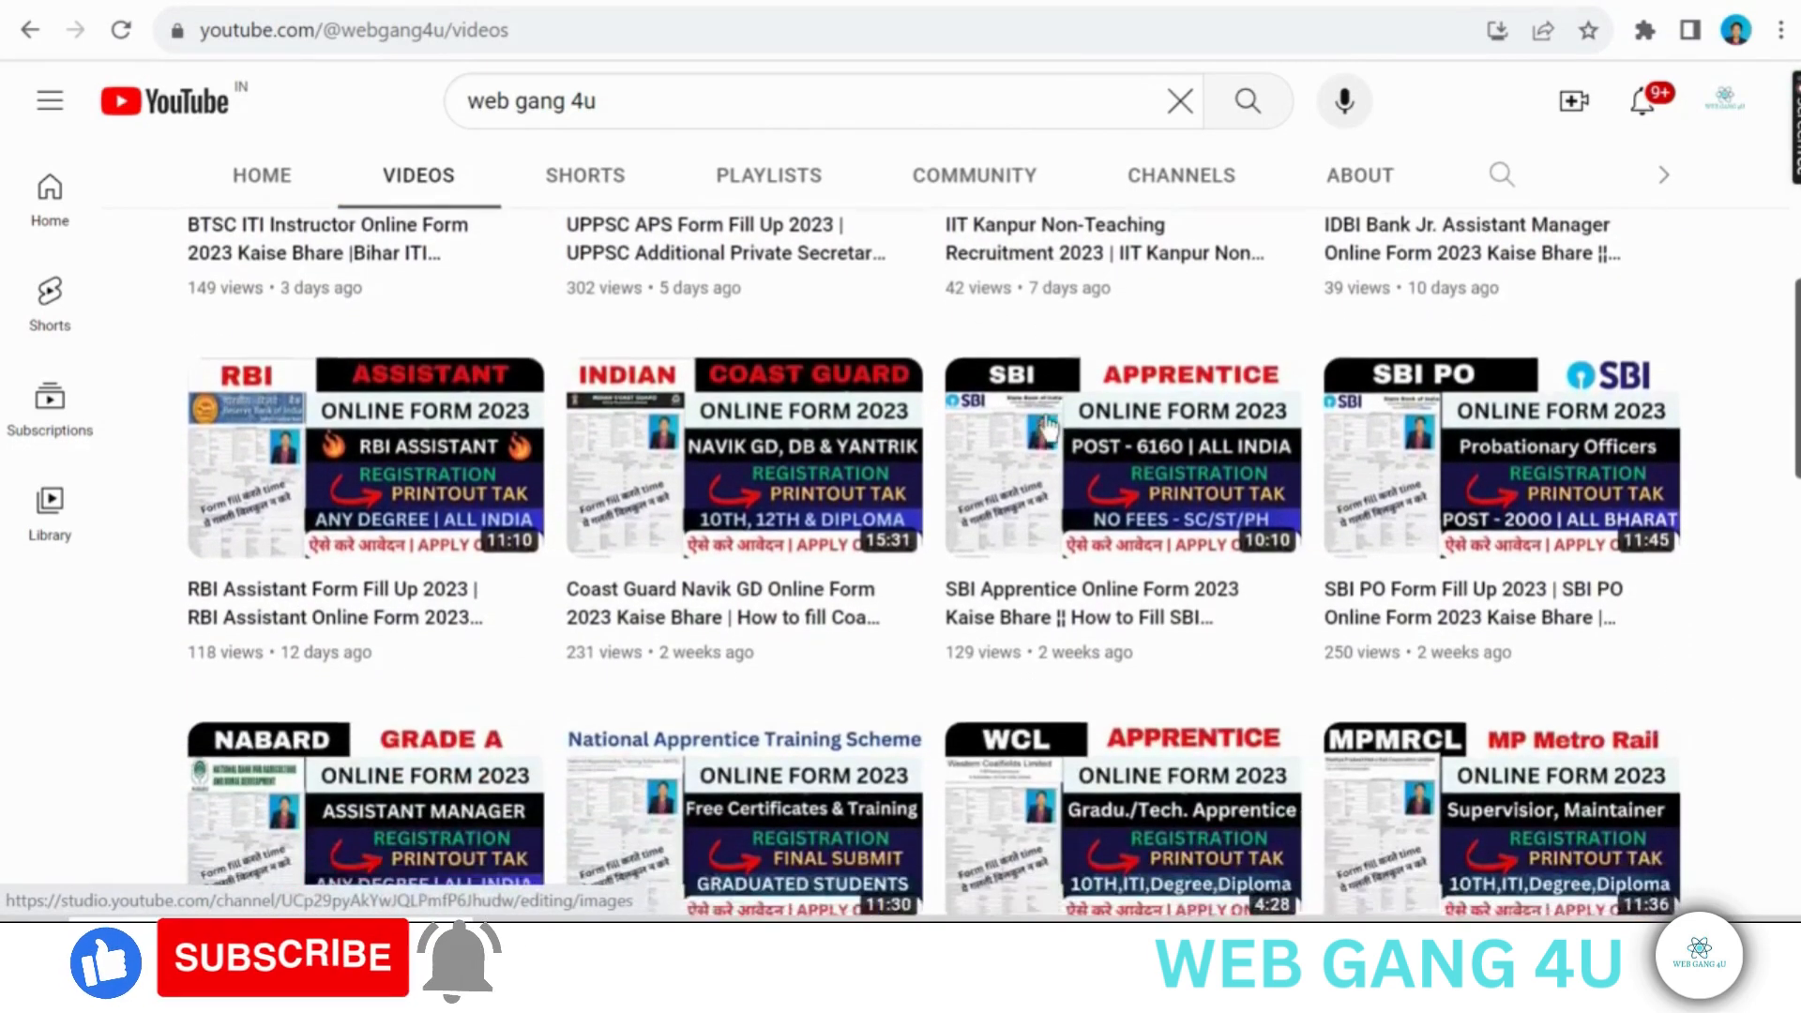
scroll(1048, 427, down, 3)
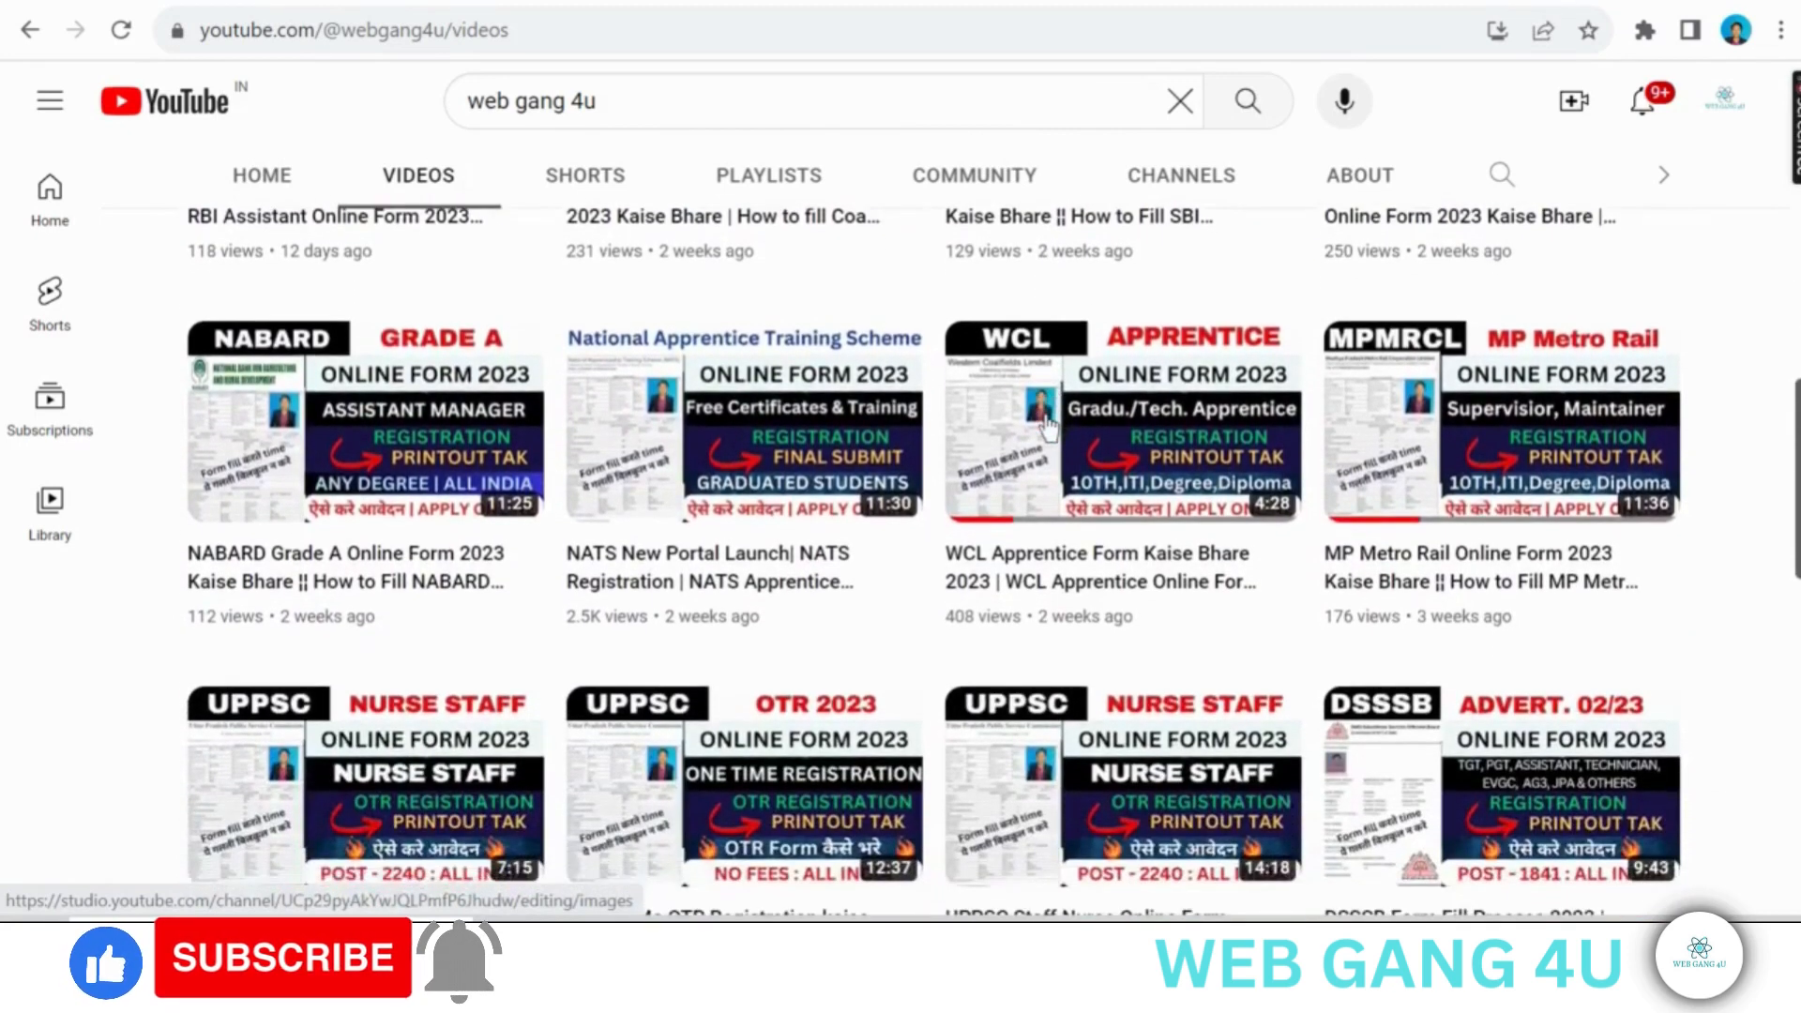
scroll(1047, 427, down, 3)
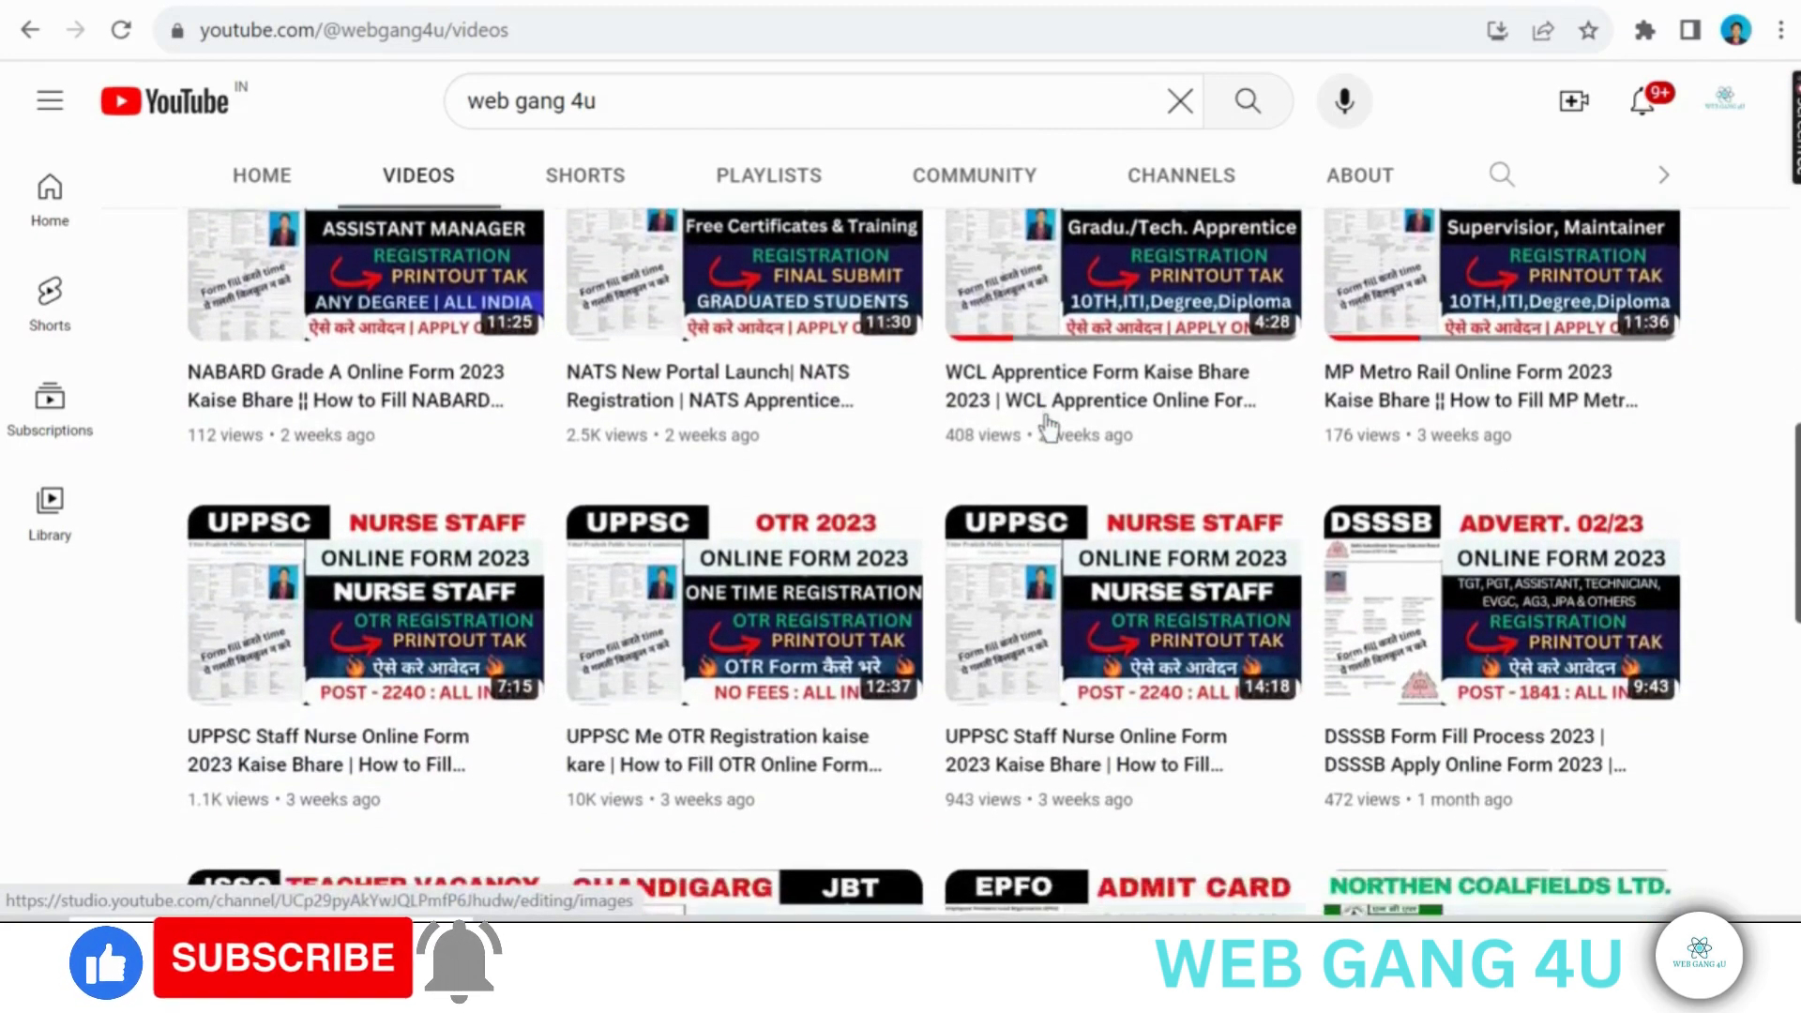
scroll(1049, 428, down, 3)
scroll(1049, 427, down, 3)
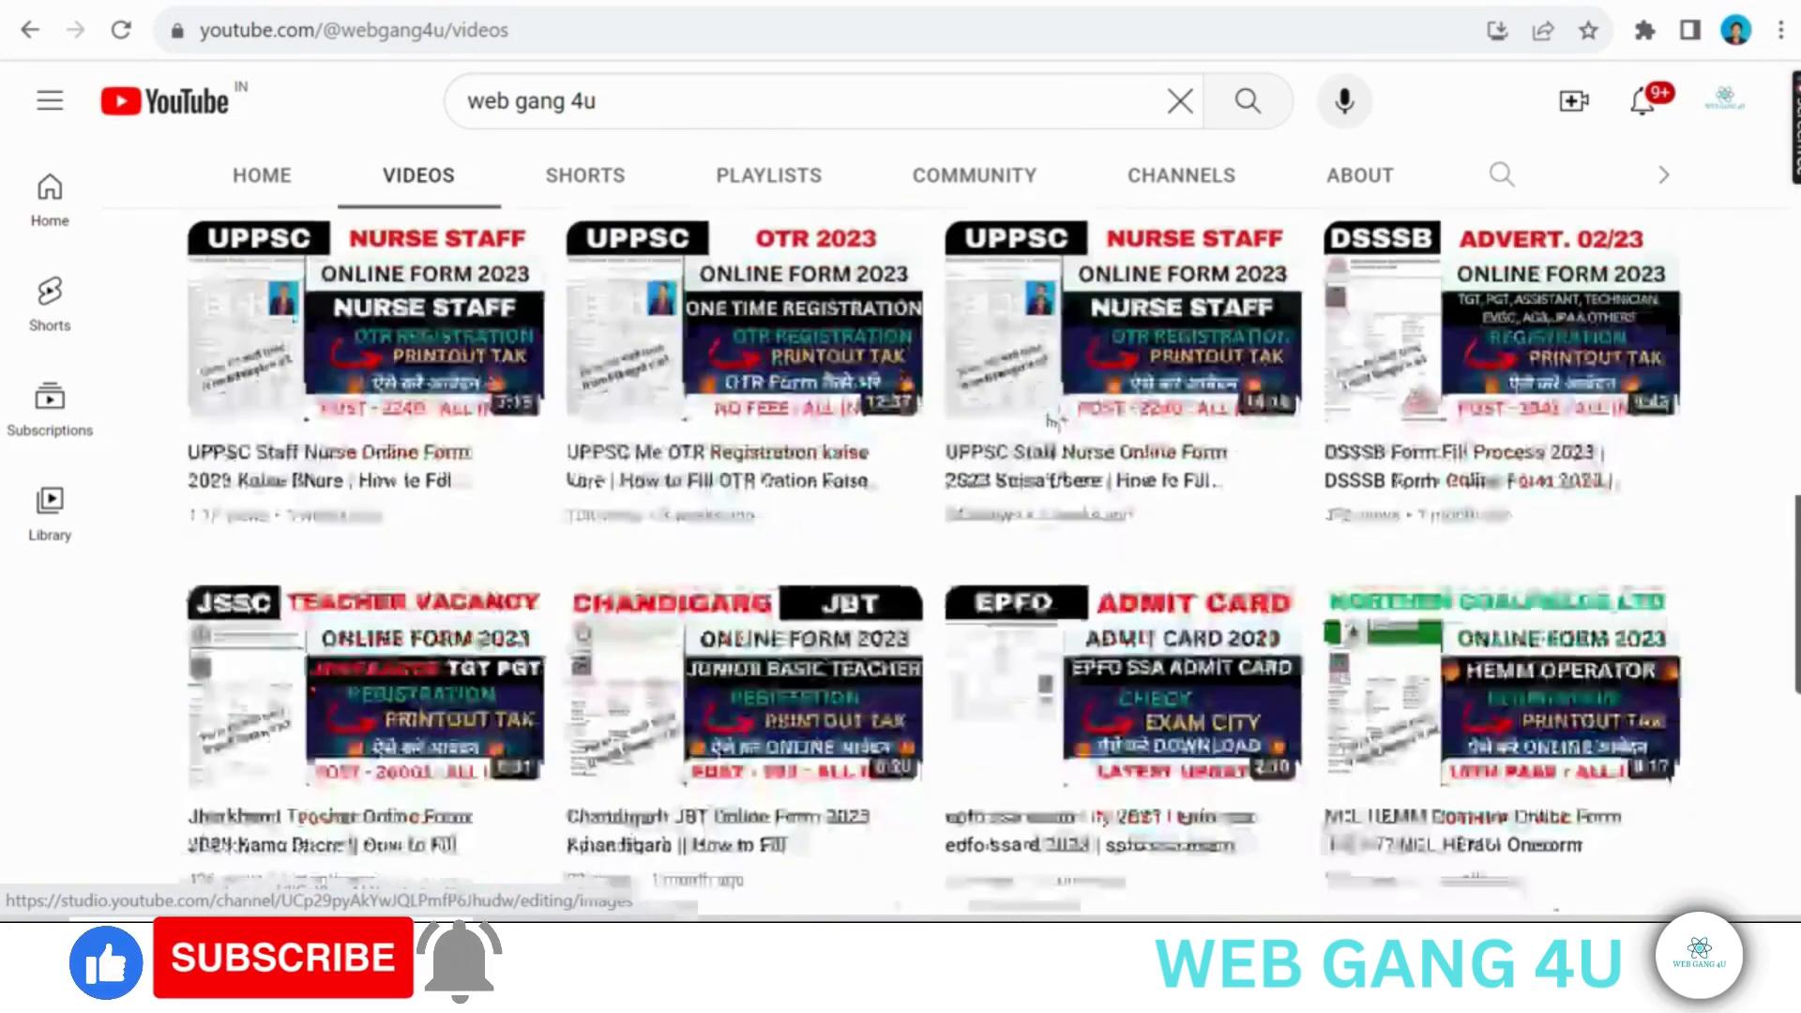
scroll(1049, 428, down, 4)
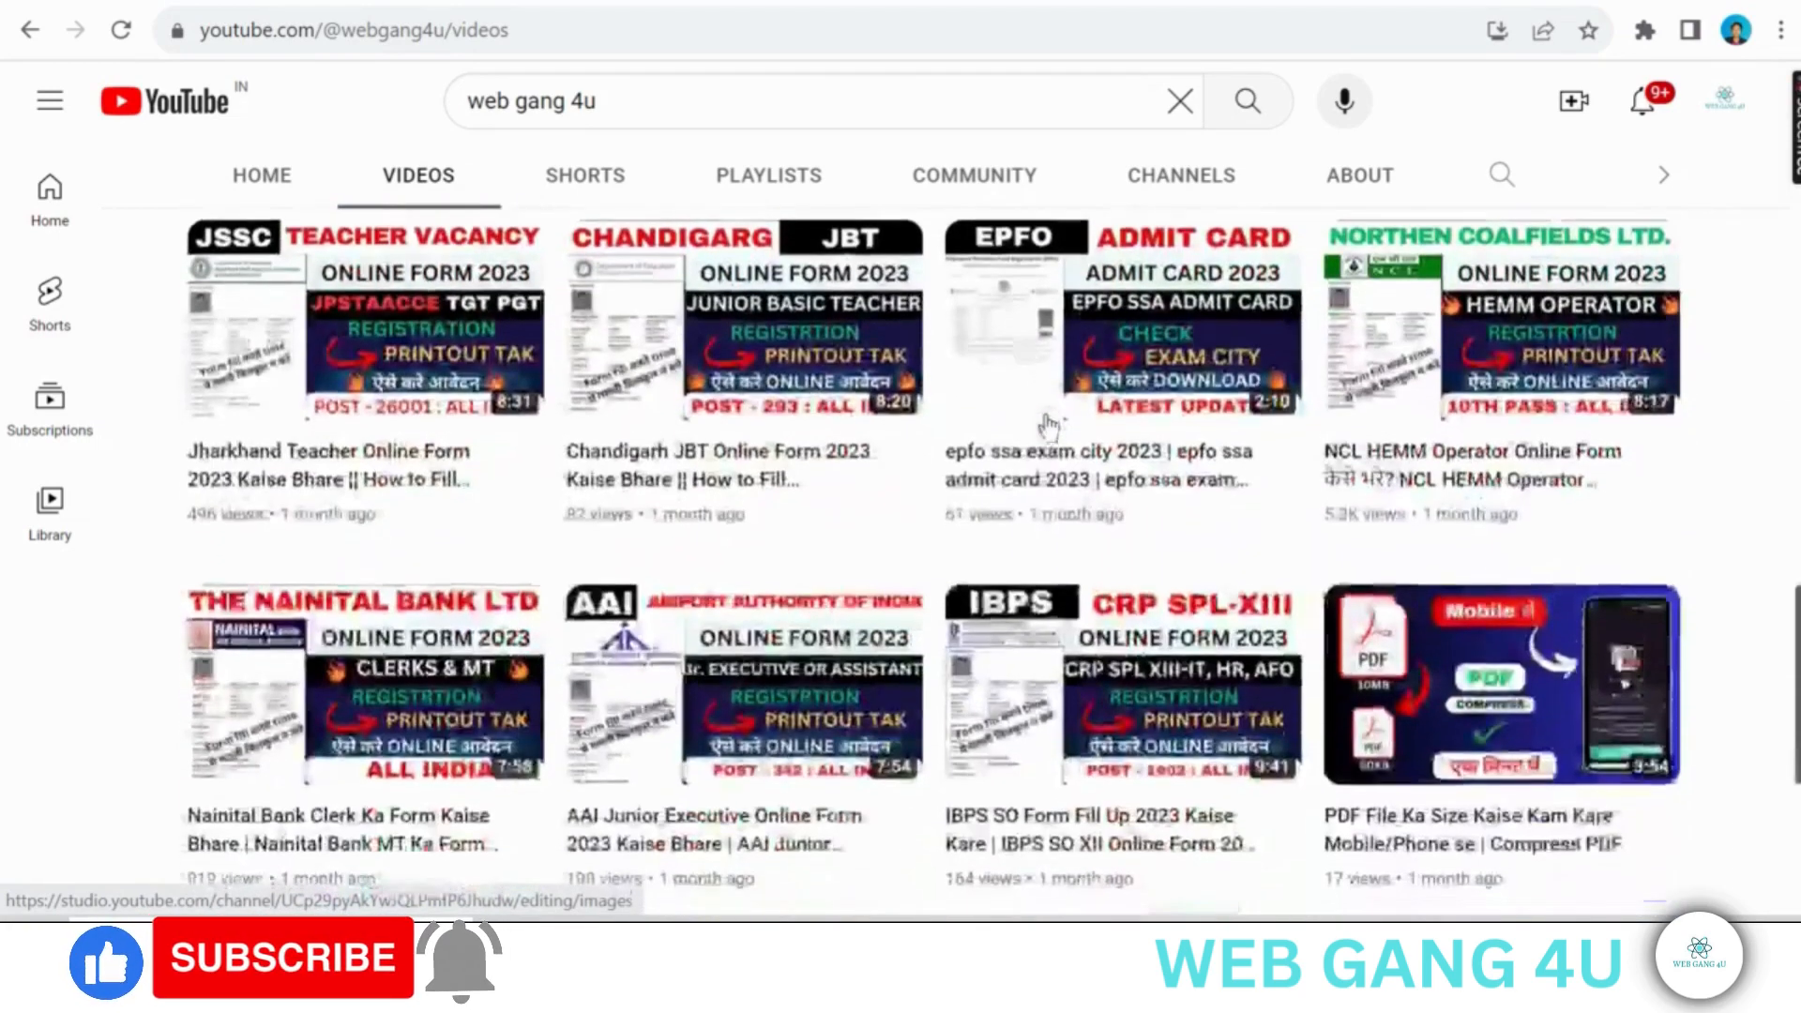
scroll(1048, 428, down, 3)
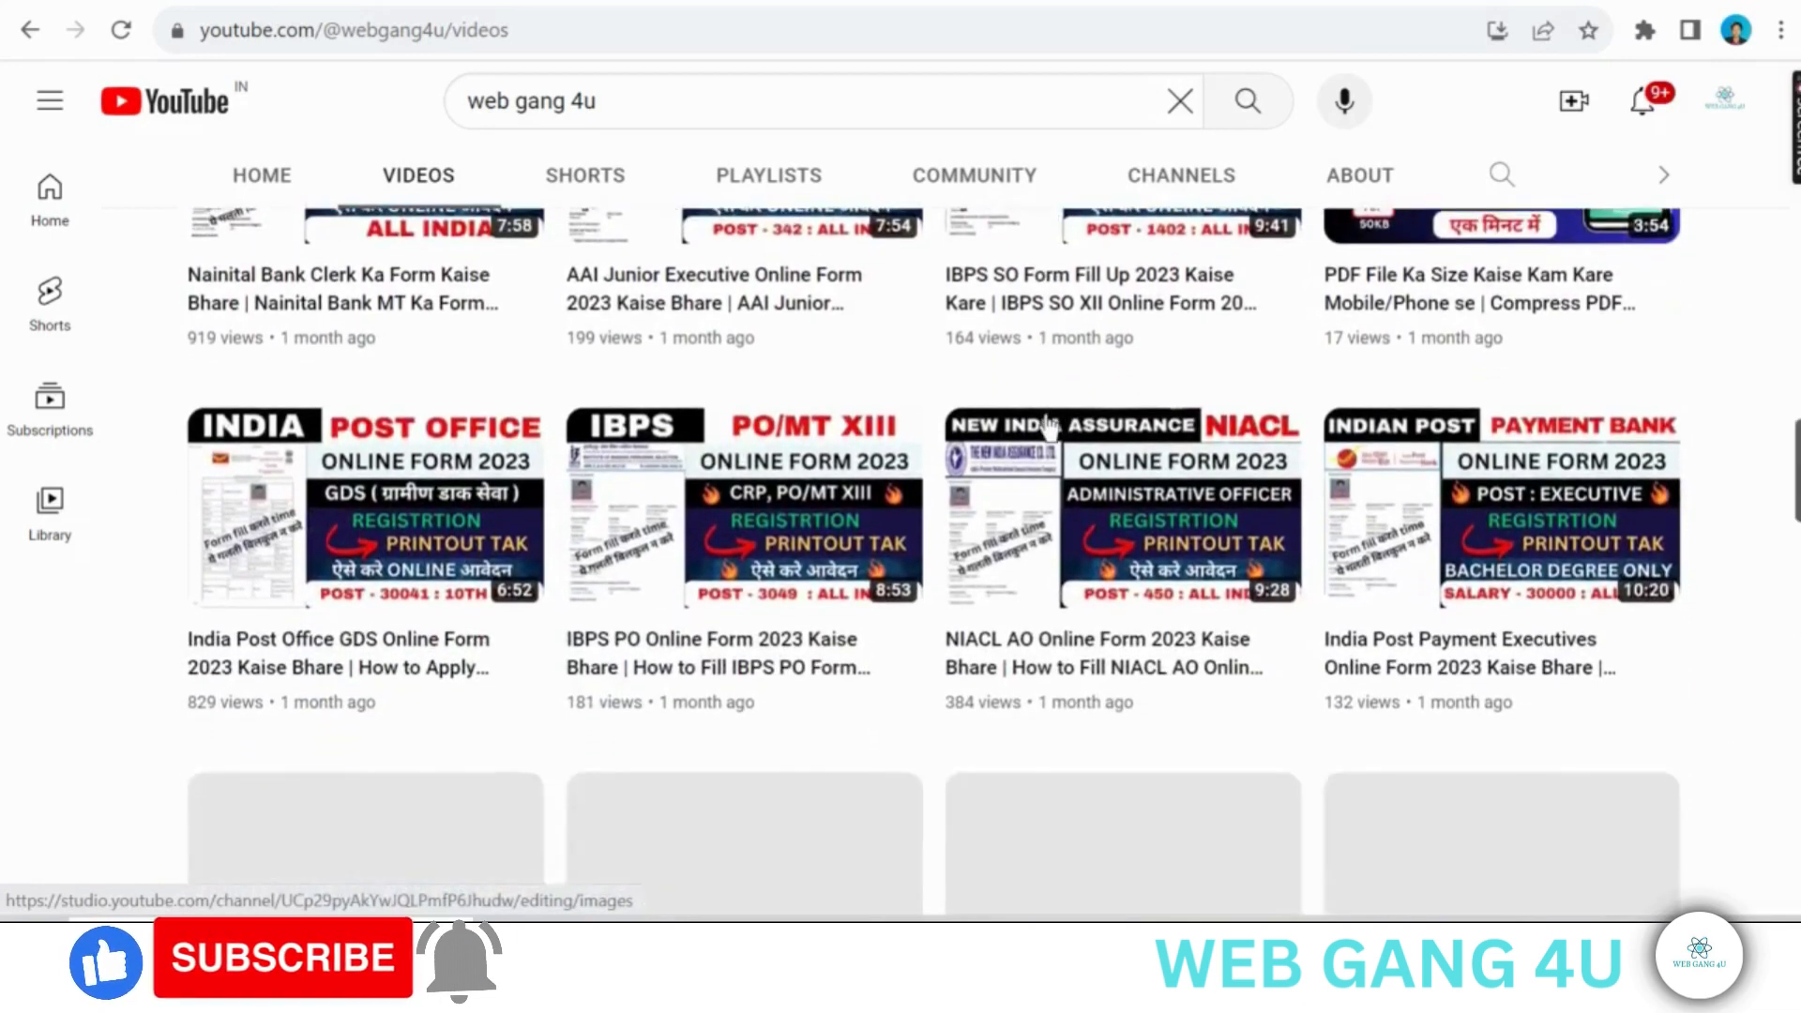
scroll(1048, 427, down, 3)
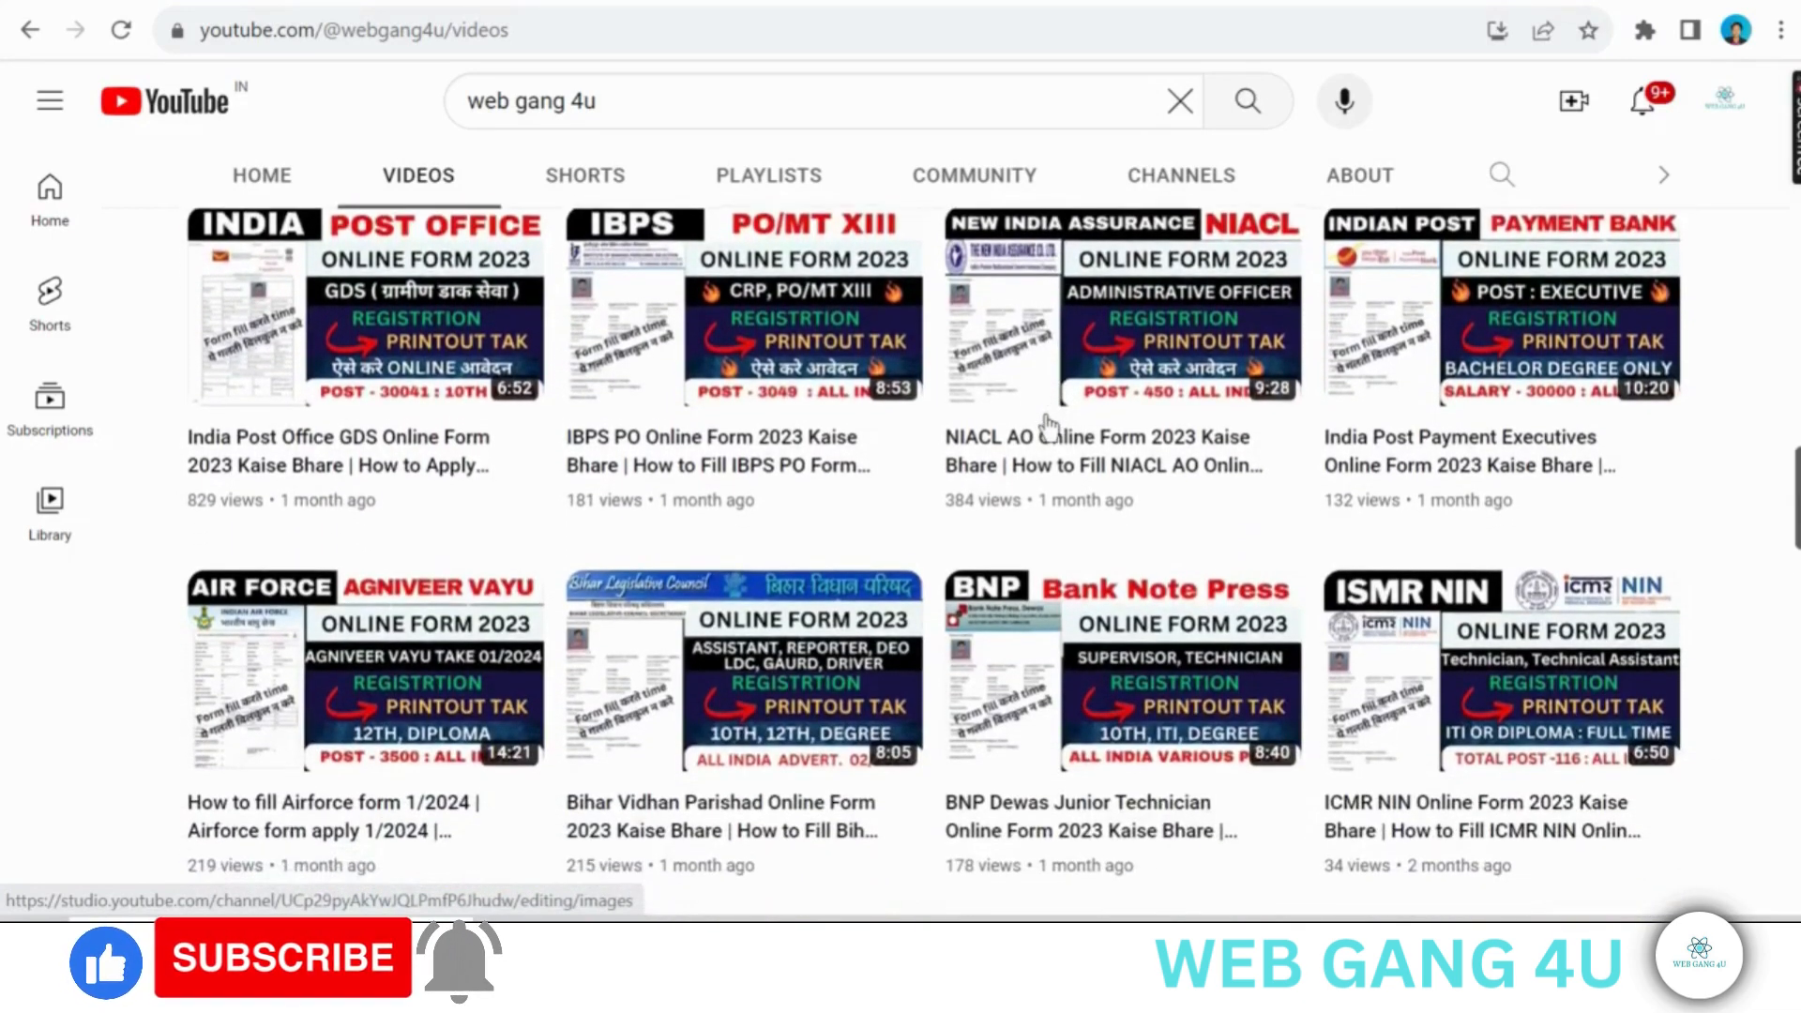
scroll(1048, 428, down, 3)
scroll(1049, 427, down, 3)
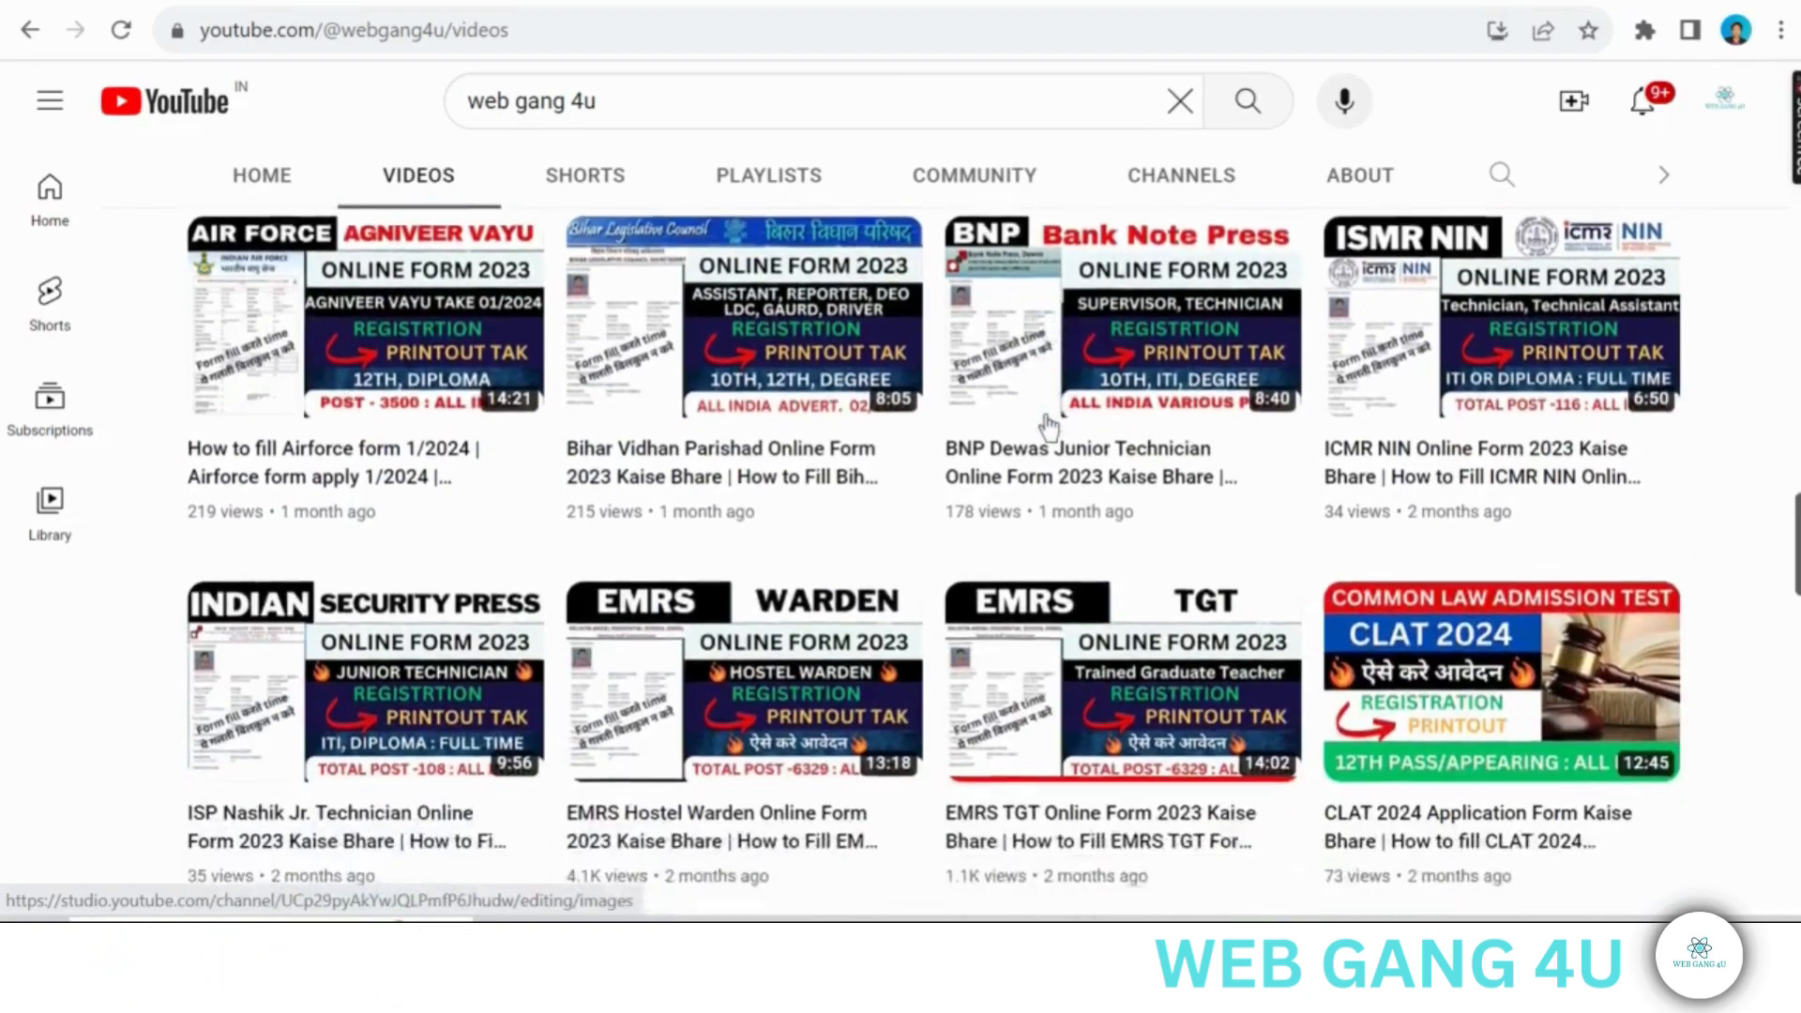